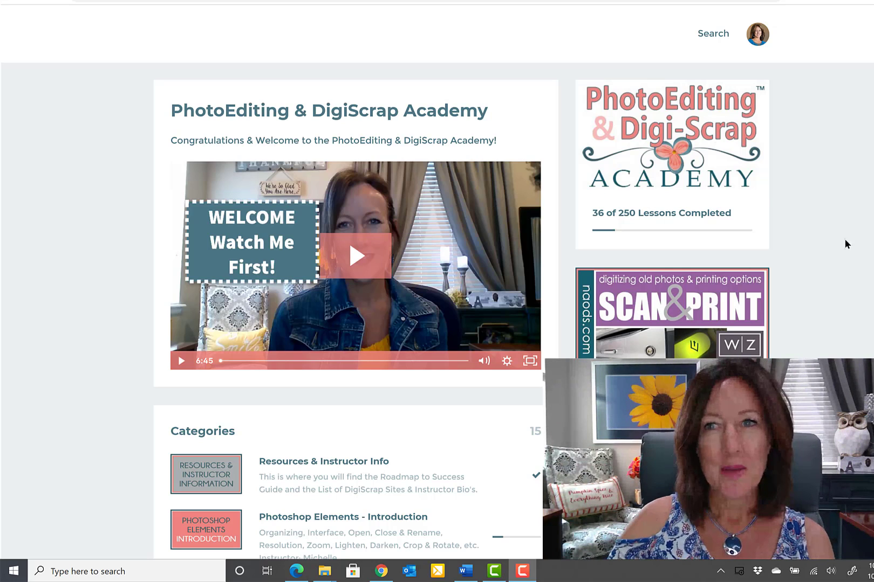
Search the academy's lessons for "what's new" and look through the list of matching classes.
left_click(711, 36)
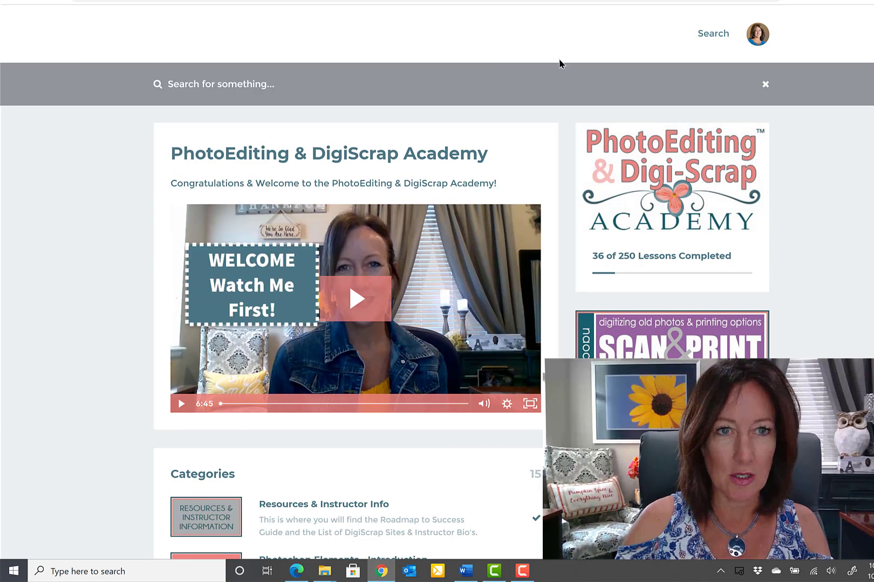
left_click(251, 81)
type("what")
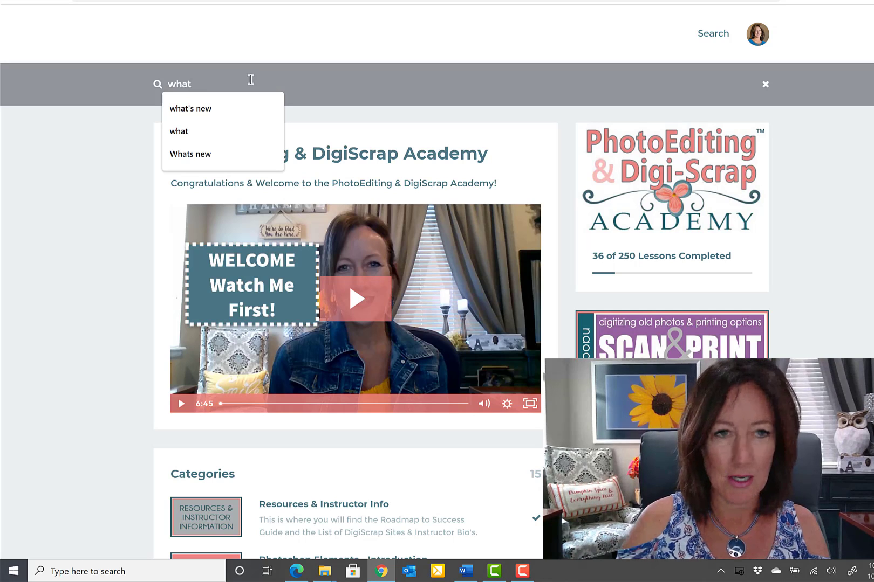
left_click(249, 107)
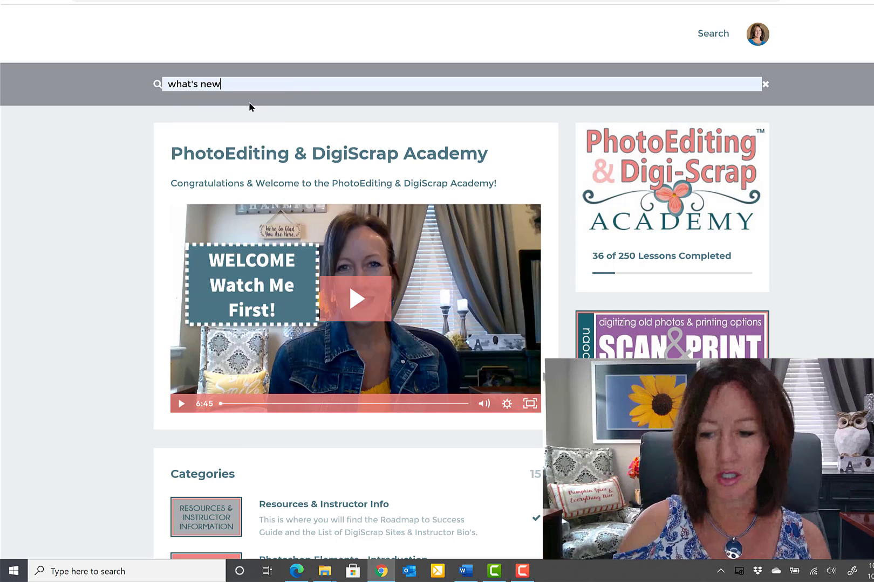
key("Return")
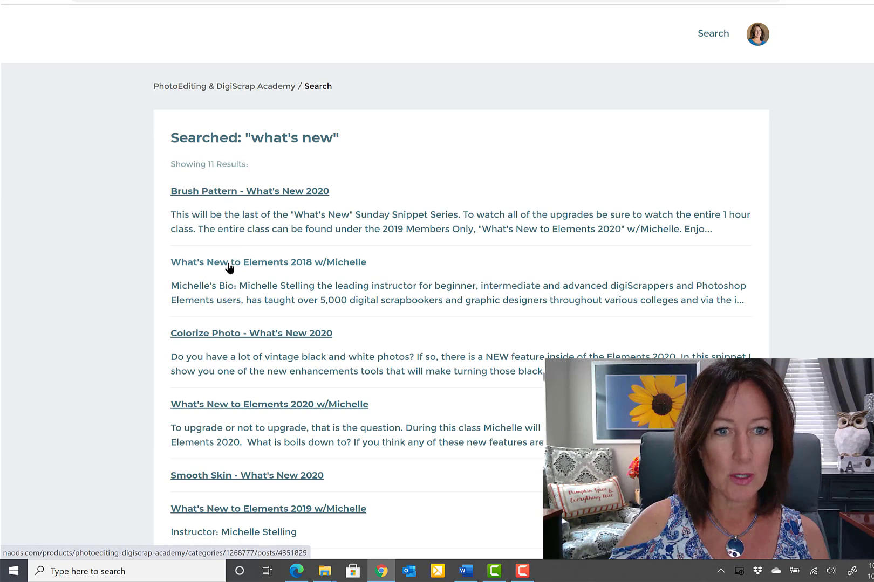
scroll(511, 250, "down", 3)
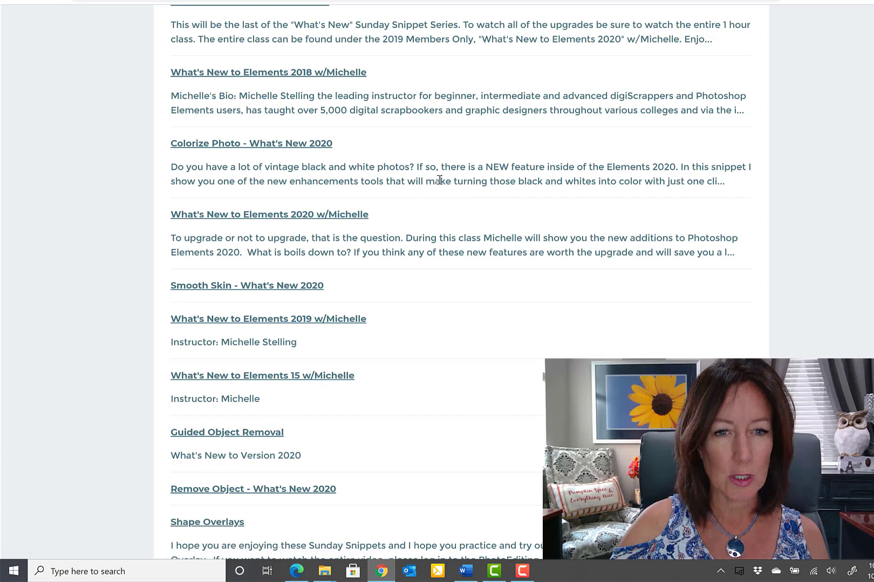
scroll(437, 179, "down", 1)
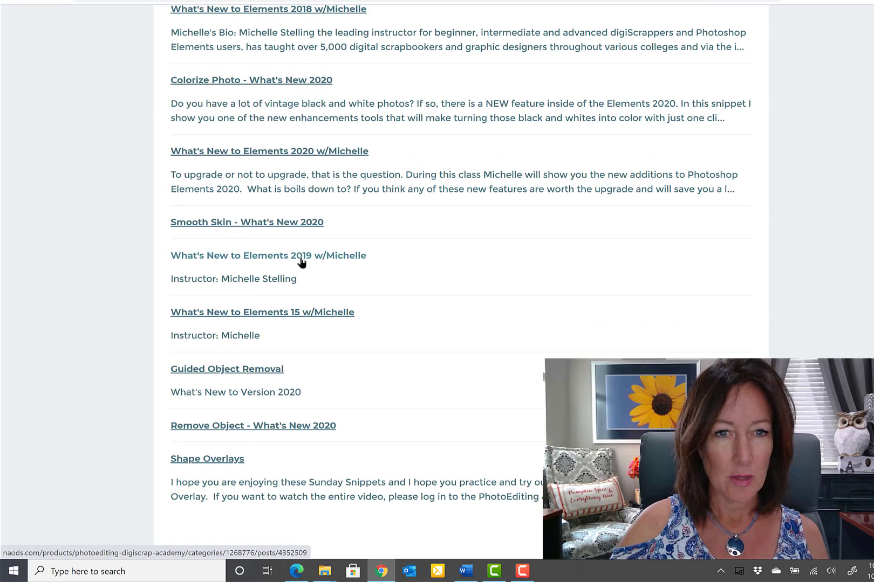
scroll(370, 249, "down", 1)
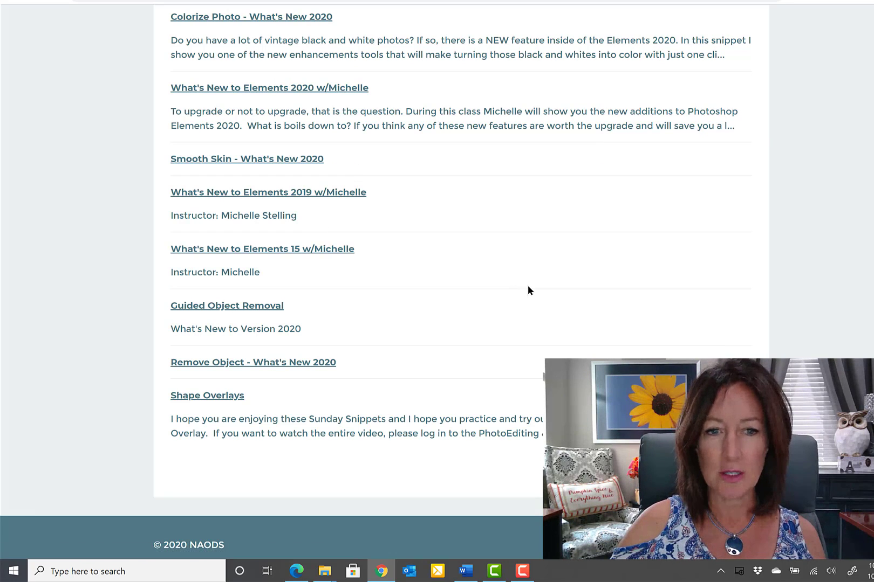
scroll(529, 290, "up", 6)
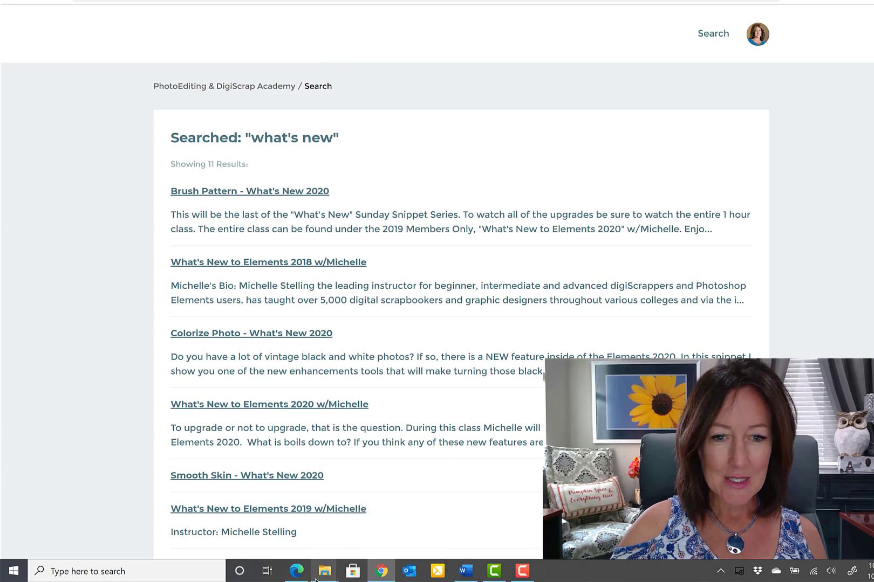
Switch to Word and review the introduction and Expert Mode upgrades in the enlarged "What's New to Elements 2021?" handout.
left_click(462, 575)
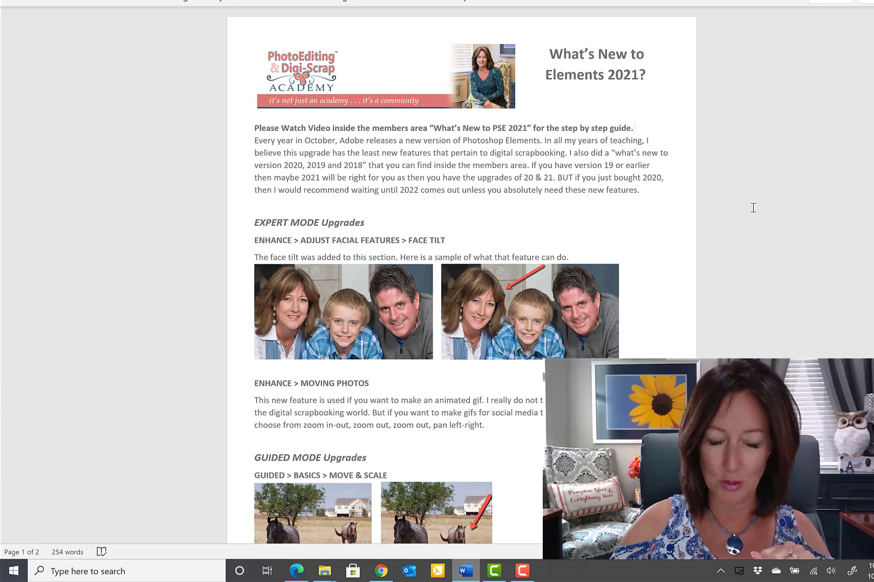
scroll(765, 230, "up", 2, "ctrl")
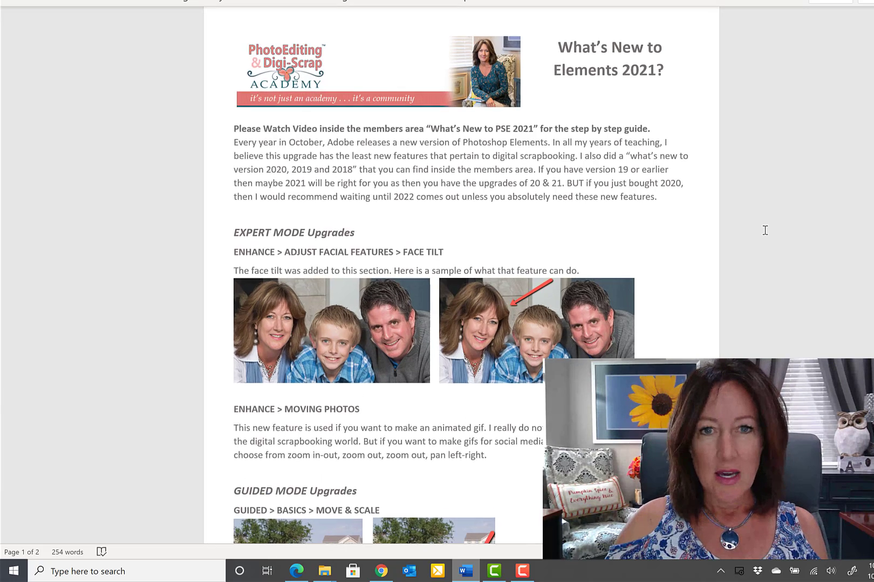
scroll(765, 231, "up", 2, "ctrl")
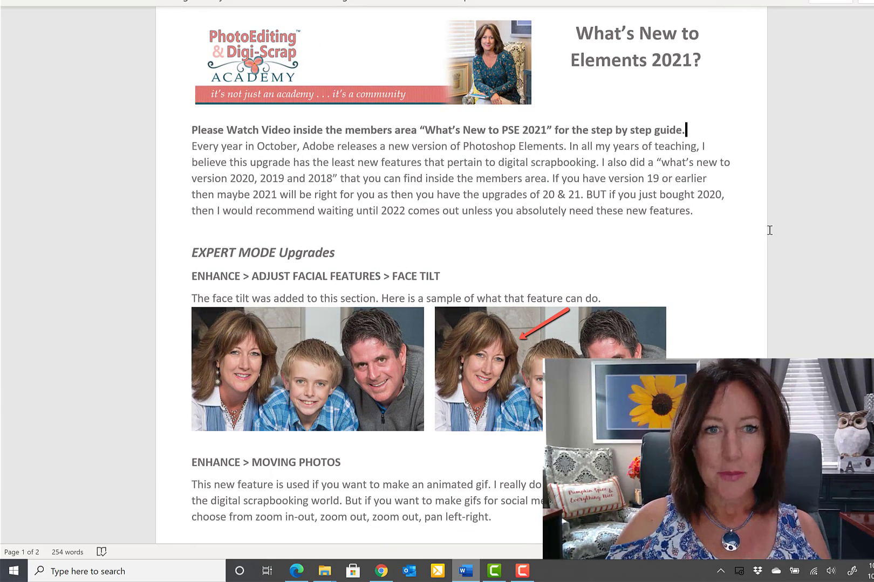
scroll(770, 230, "down", 2)
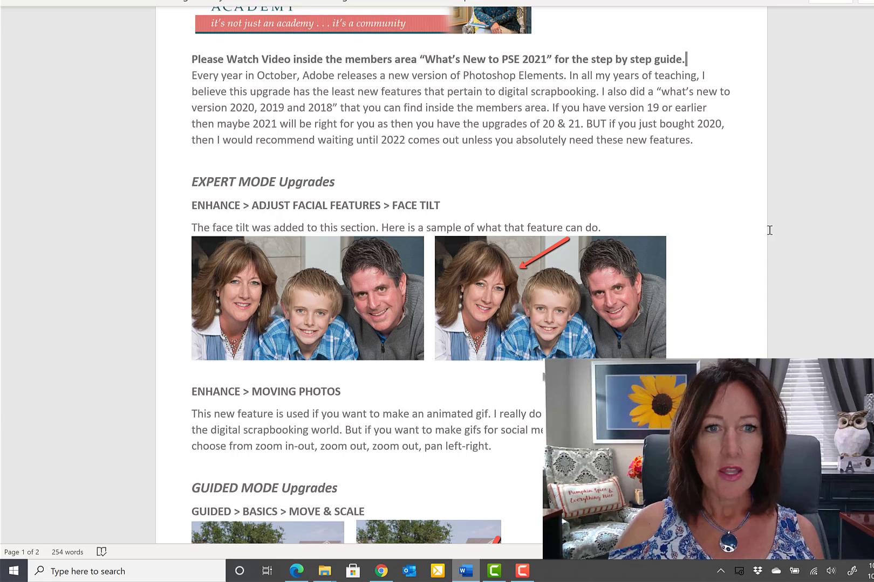
scroll(768, 233, "down", 4)
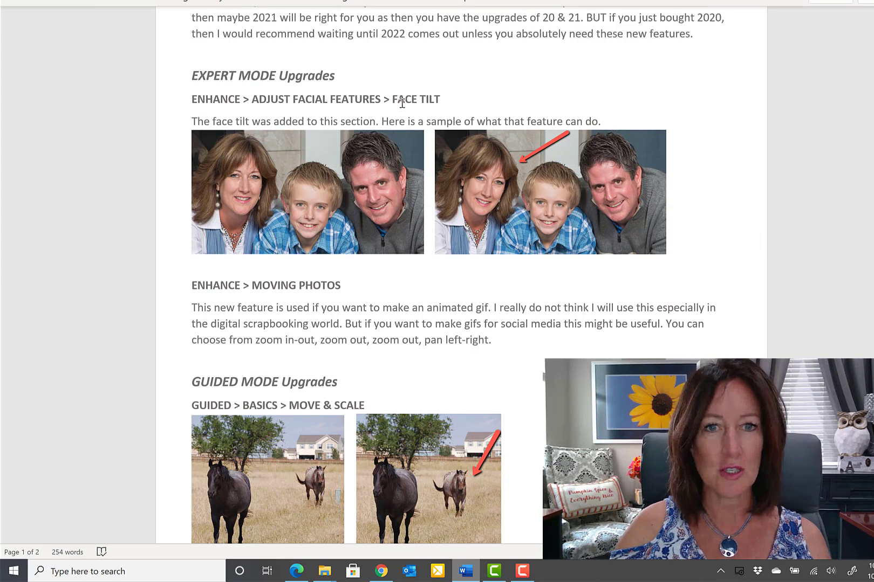
scroll(686, 108, "down", 1)
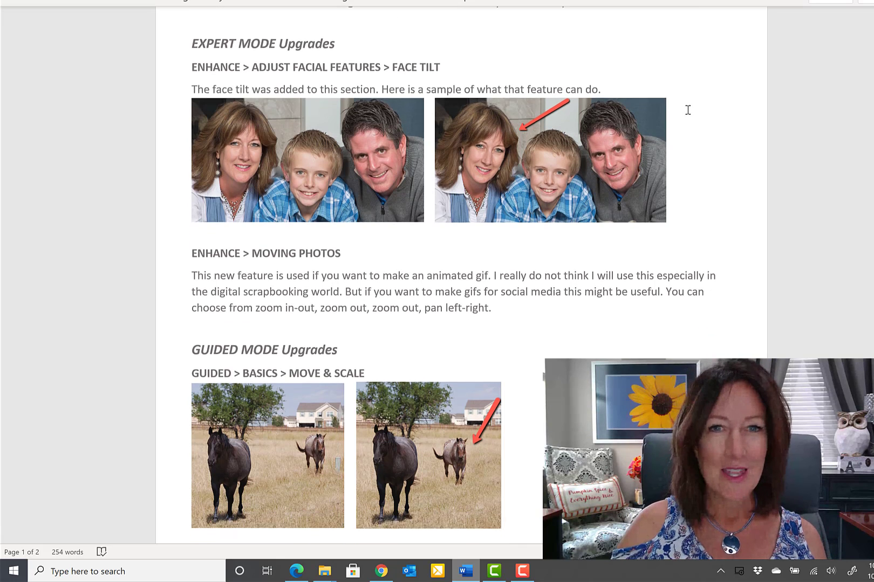
scroll(686, 109, "down", 3)
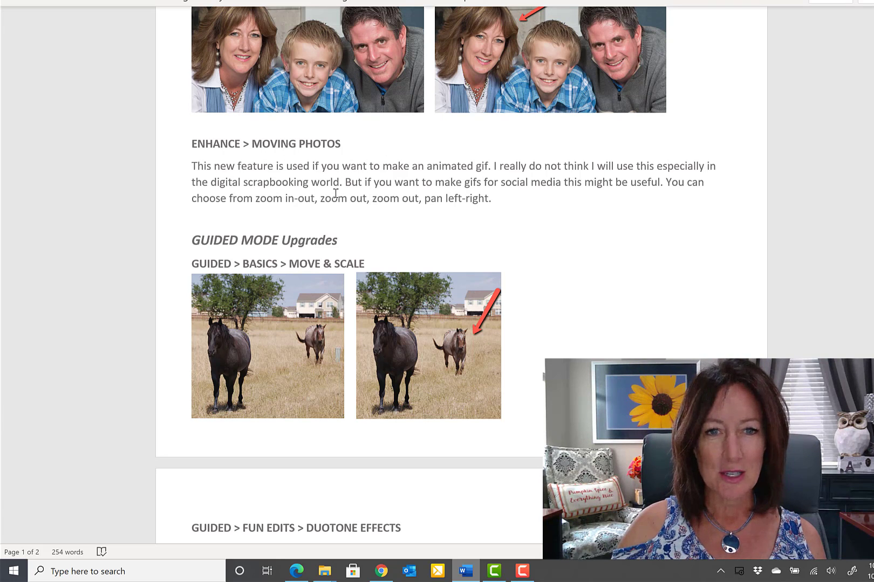
Examine the handout's Guided Mode upgrades and Quote Graphic samples, and return to its first page.
scroll(575, 200, "down", 5)
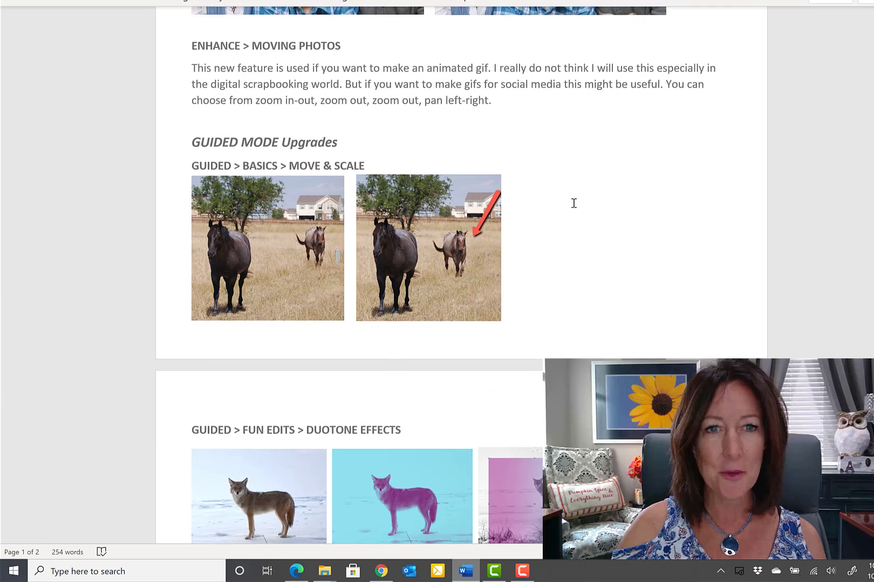
scroll(573, 204, "down", 1)
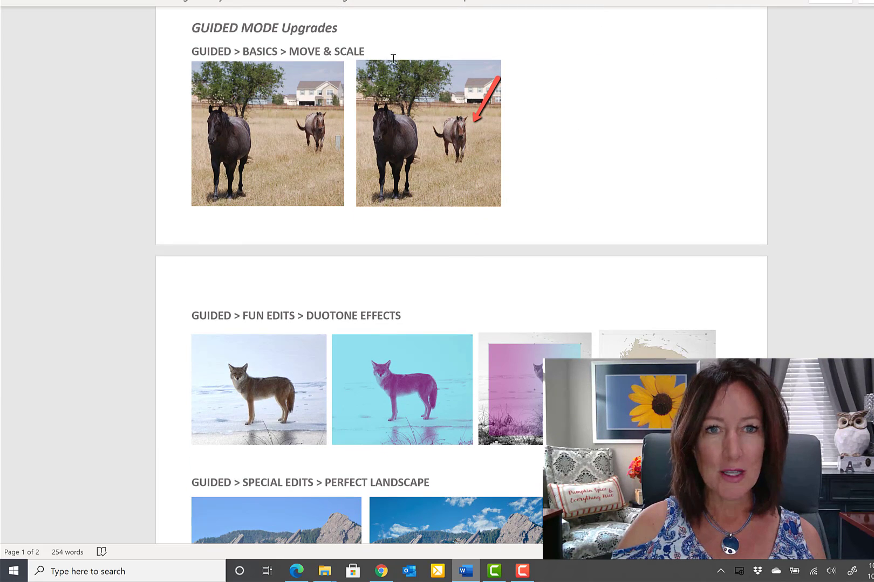
scroll(548, 94, "down", 5)
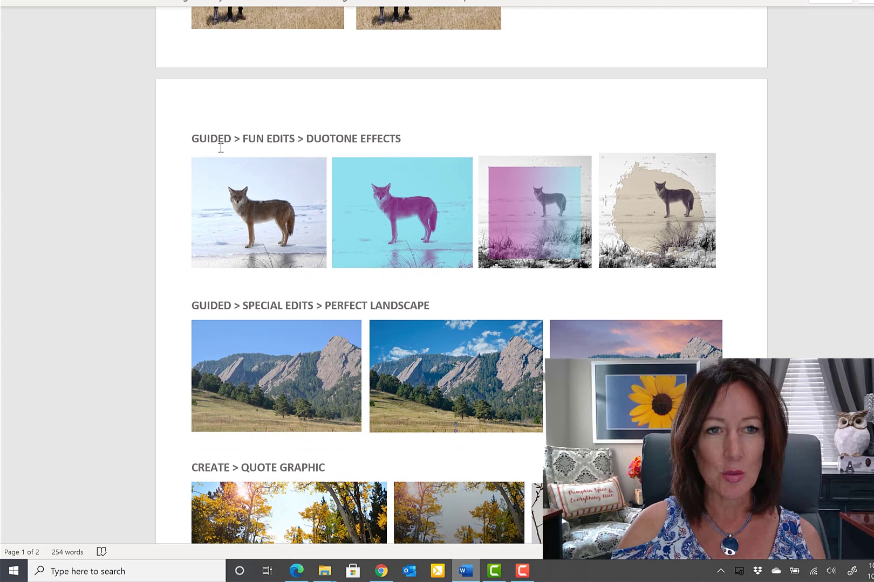
scroll(490, 115, "down", 5)
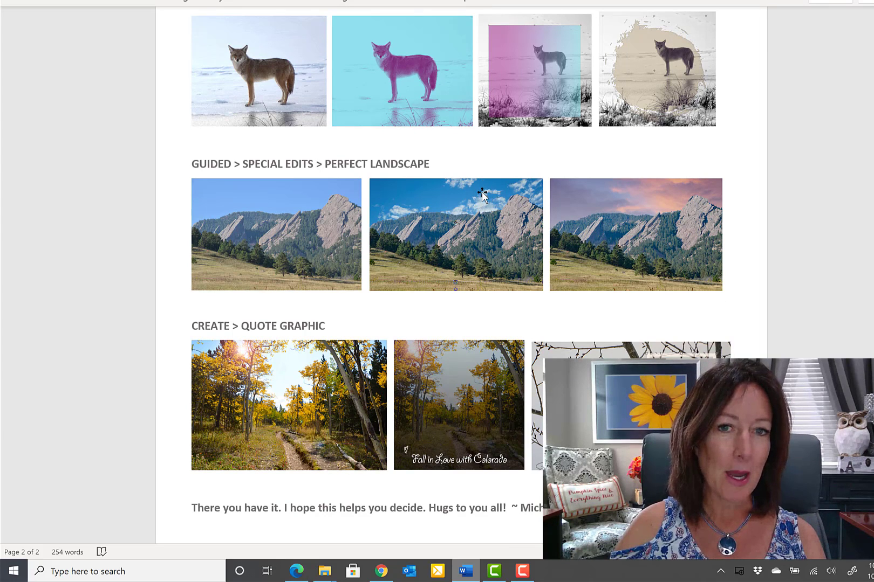
scroll(482, 197, "down", 2)
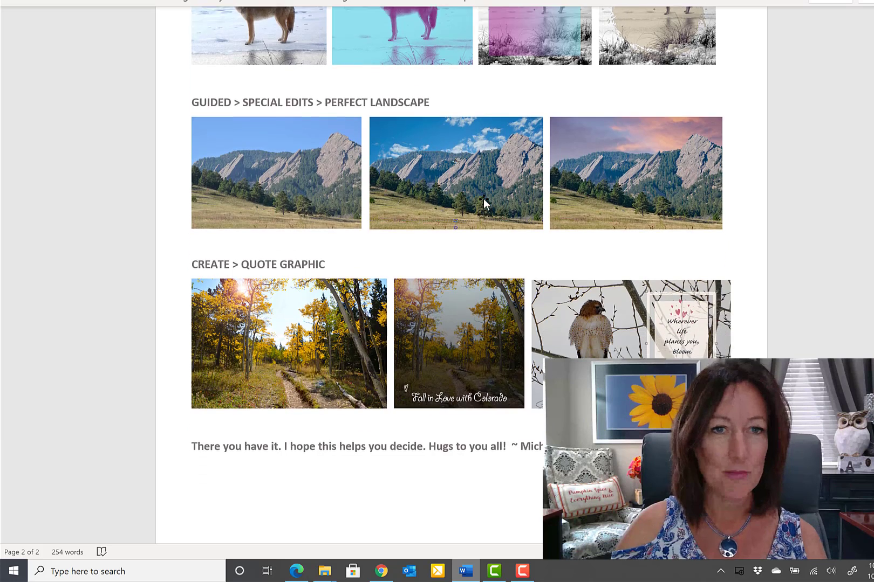
scroll(483, 198, "down", 3)
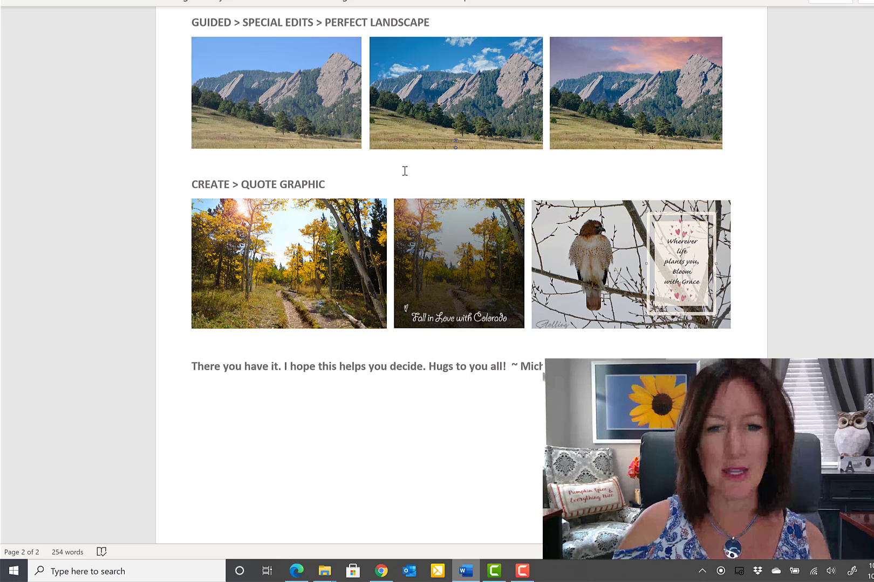
scroll(507, 429, "up", 15)
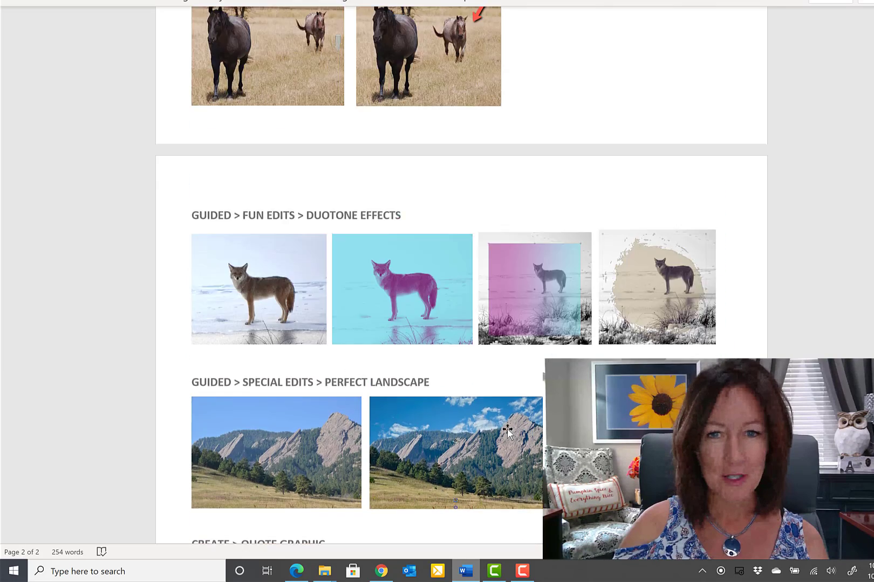
scroll(507, 431, "up", 5)
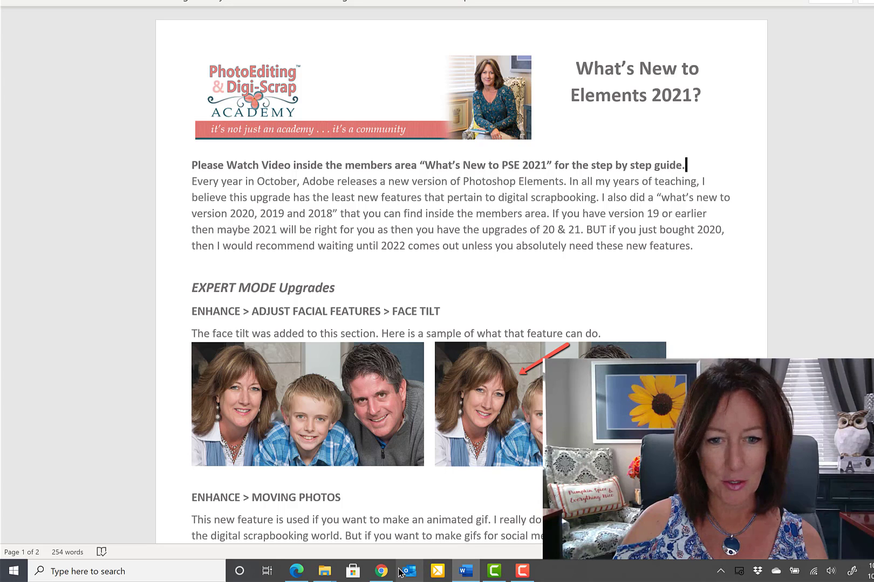
Launch Adobe Photoshop Elements 2021 from the installed programs.
left_click(12, 576)
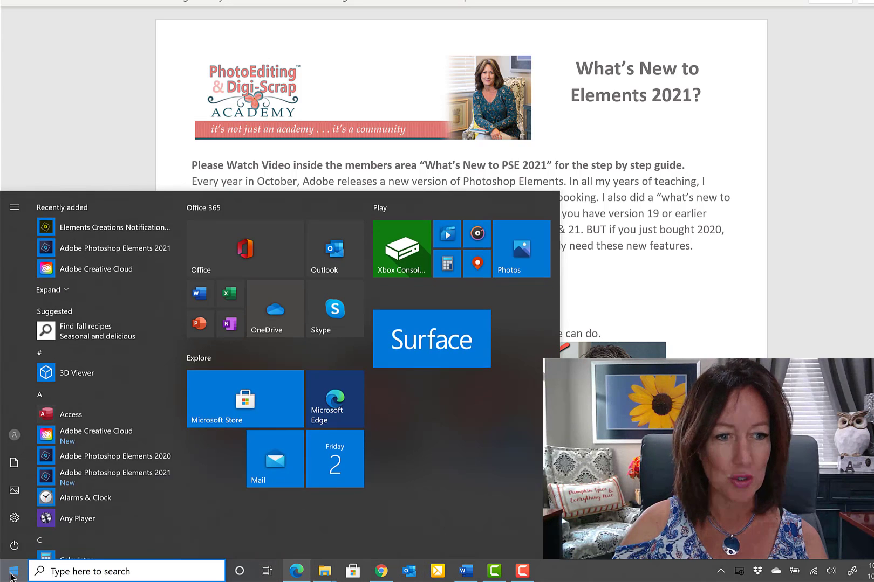
left_click(97, 474)
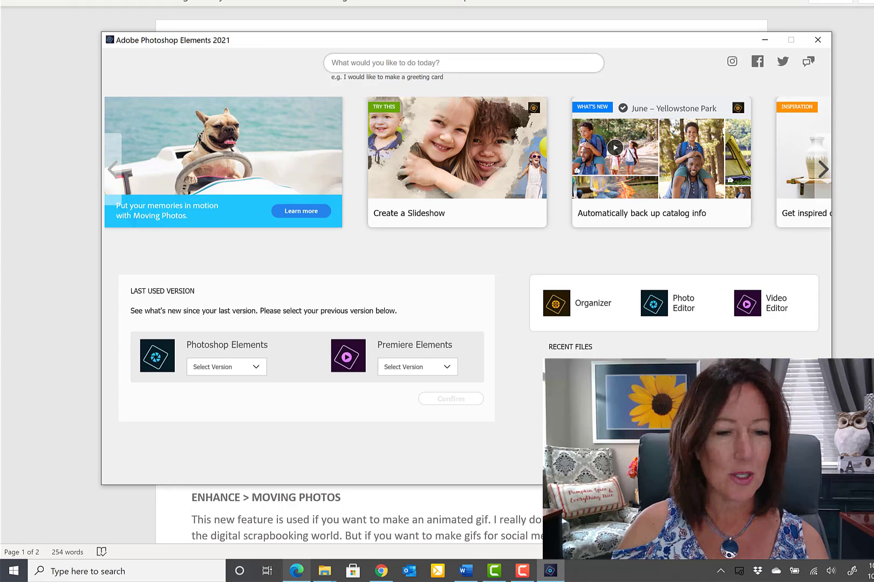
Switch to Chrome and open adobe.com in a new browser tab.
left_click(381, 570)
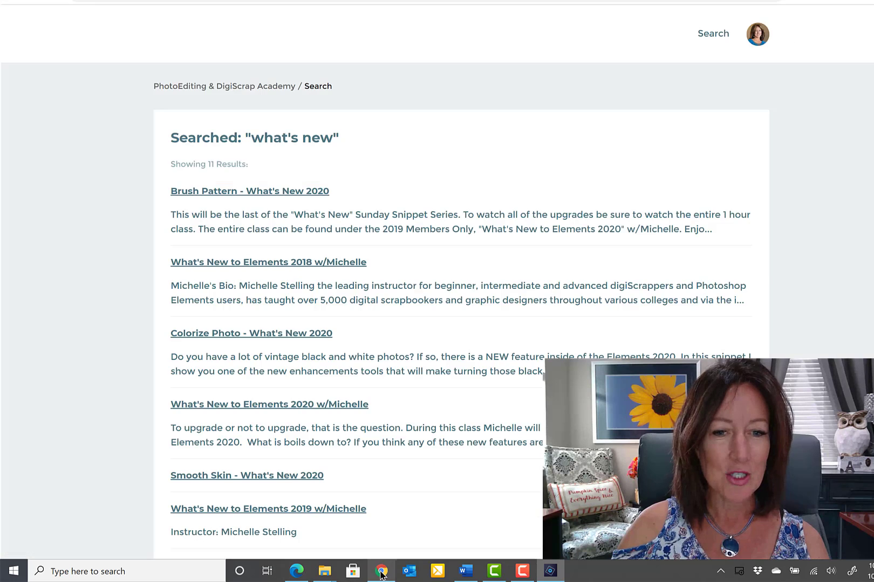
key("ctrl+t")
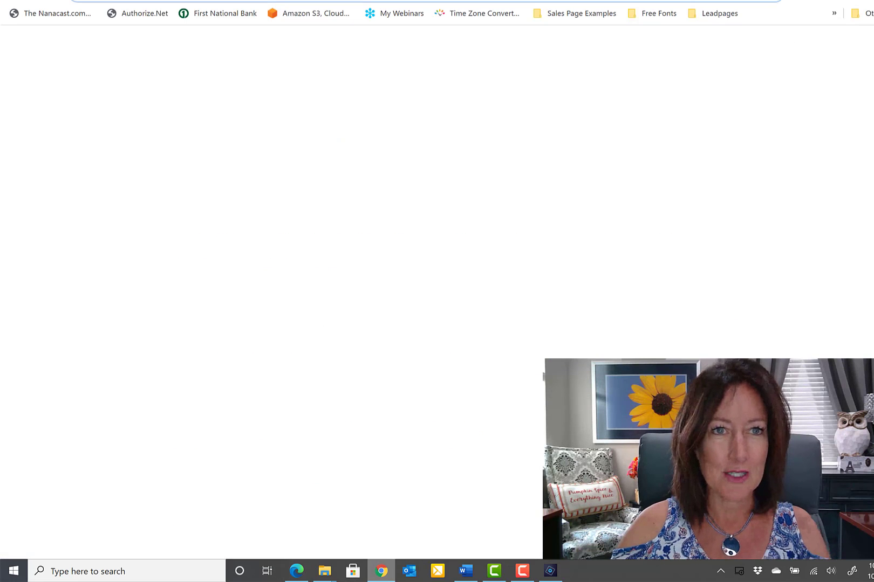
type("ad")
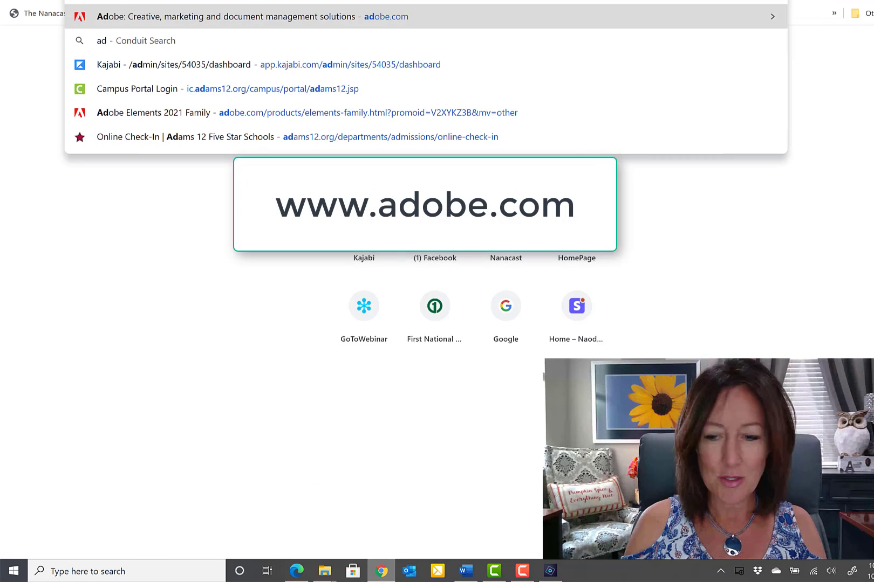
key("Return")
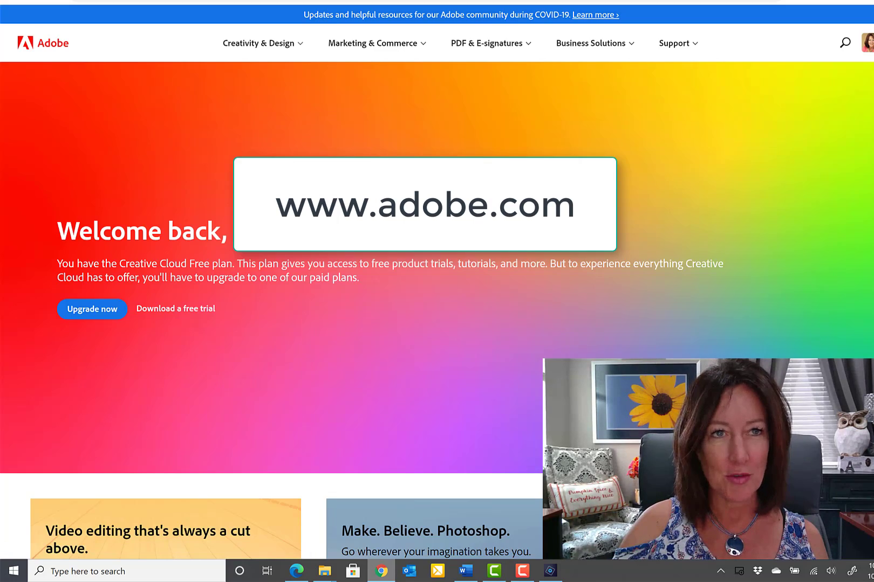
Open the Elements 2020 Family page from the Products links in the Adobe homepage footer.
scroll(506, 199, "down", 20)
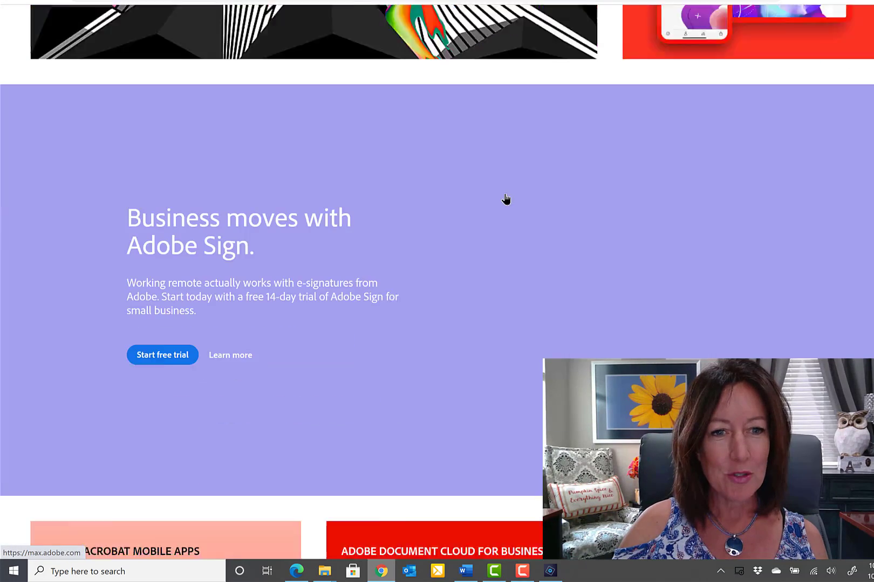
scroll(506, 198, "down", 20)
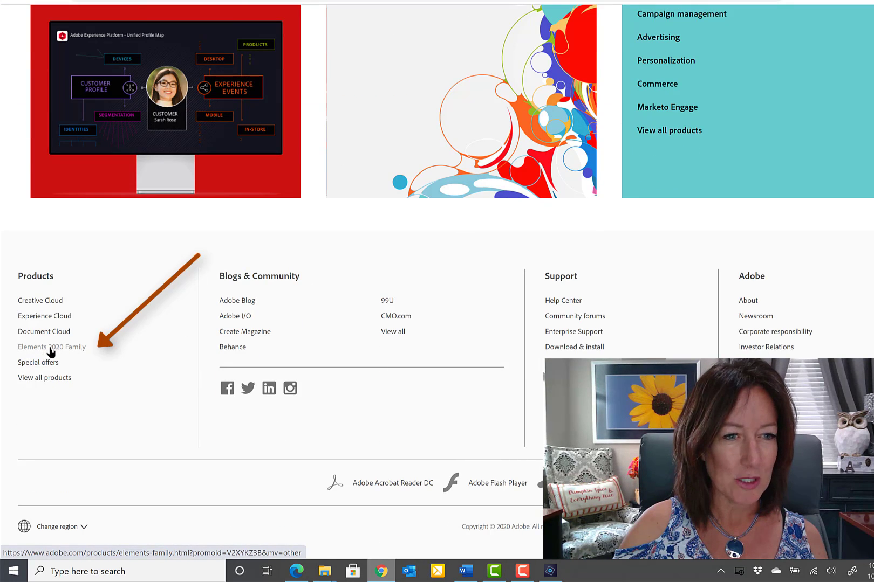
left_click(51, 348)
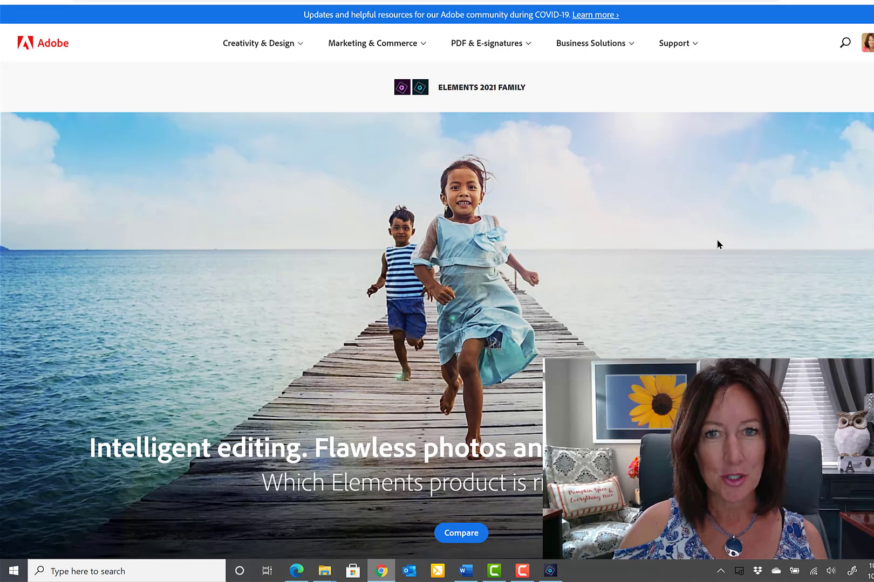
Examine the Elements 2021 Family page's product offers, feature comparison table and free trial downloads.
scroll(688, 262, "down", 3)
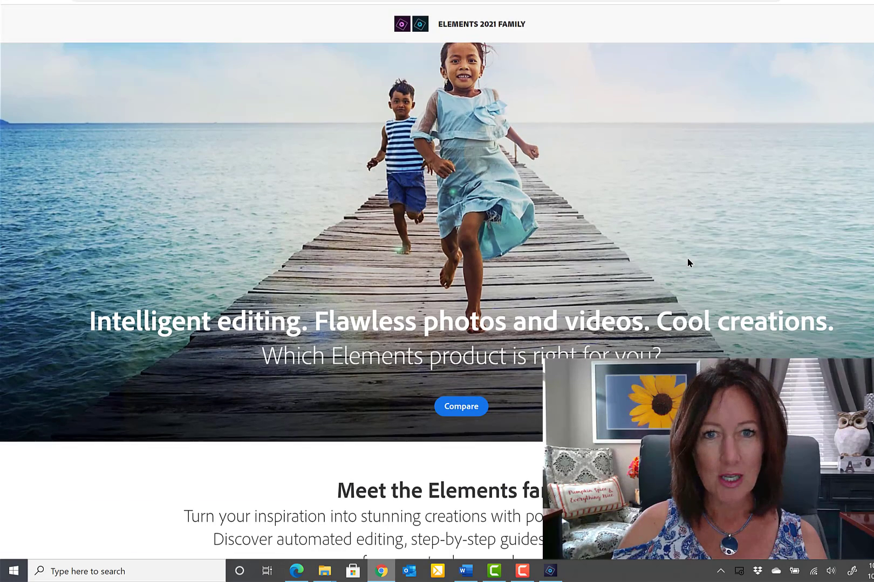
scroll(687, 262, "down", 3)
scroll(626, 191, "down", 4)
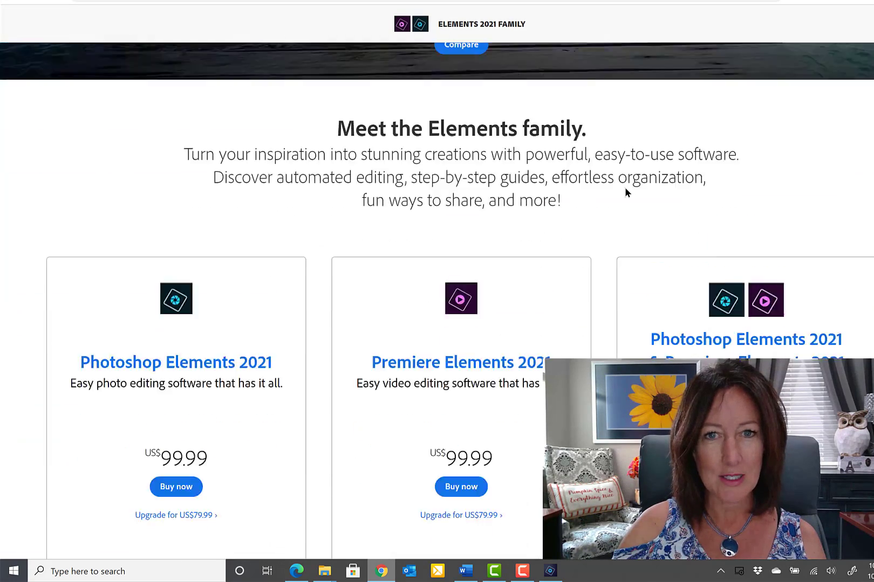
scroll(625, 188, "down", 15)
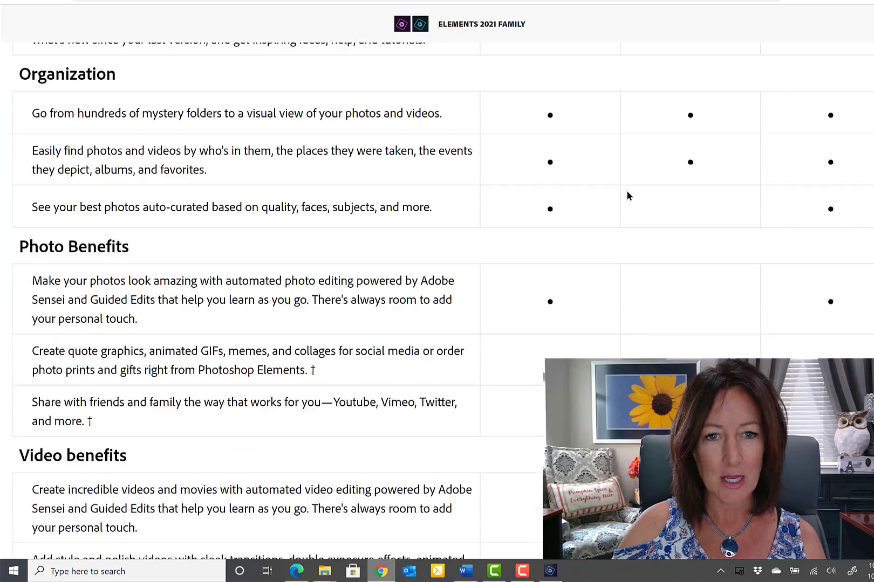
scroll(626, 195, "down", 15)
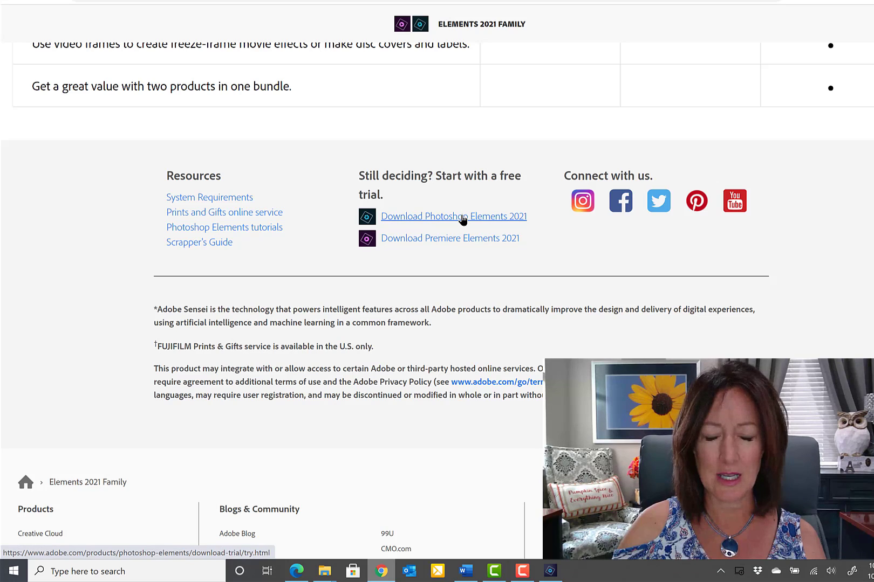
scroll(743, 310, "down", 2)
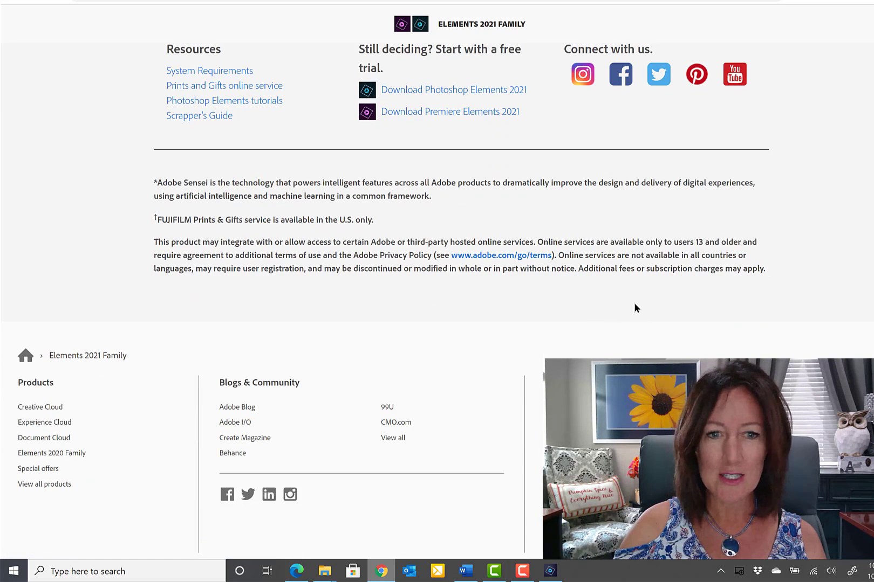
scroll(634, 305, "down", 2)
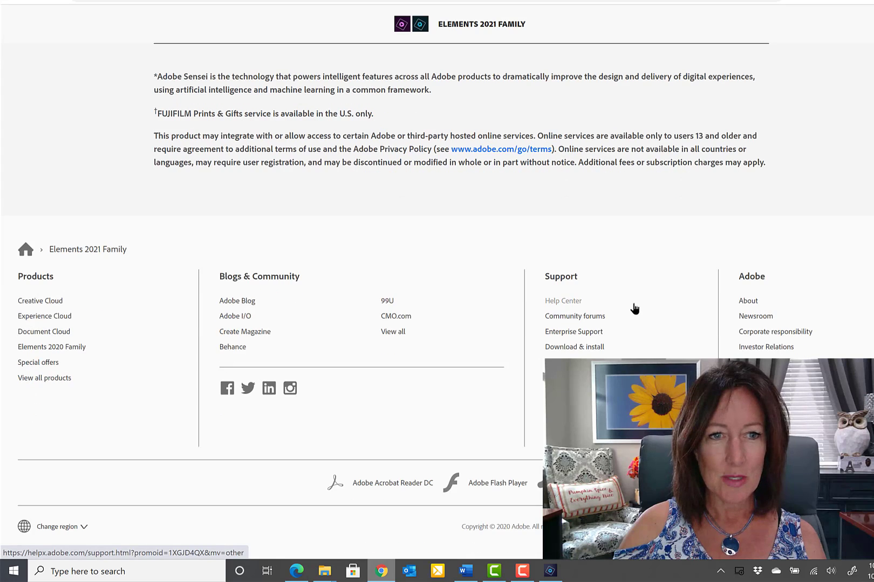
scroll(634, 309, "up", 3)
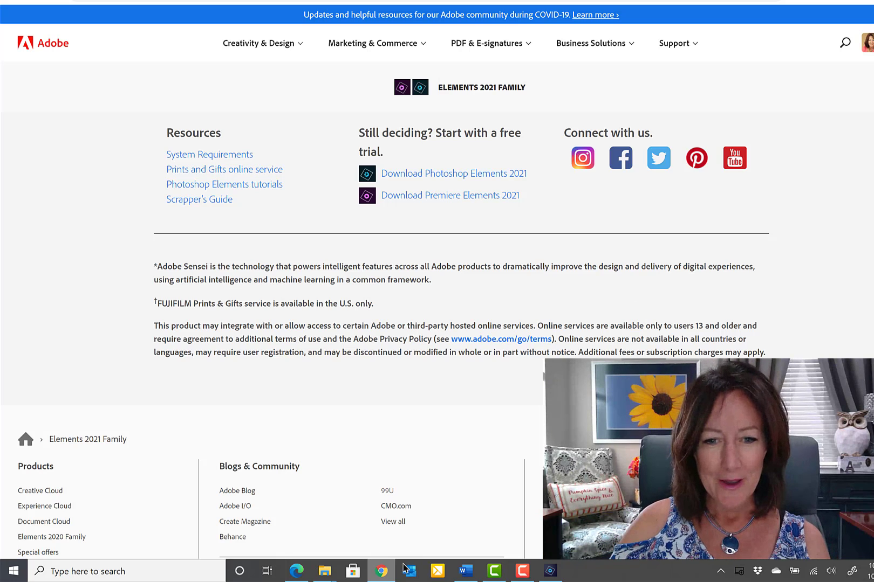
Launch Adobe Photoshop Elements 2021, look over the previous-version choices for Photoshop Elements, and open the Photo Editor.
left_click(16, 576)
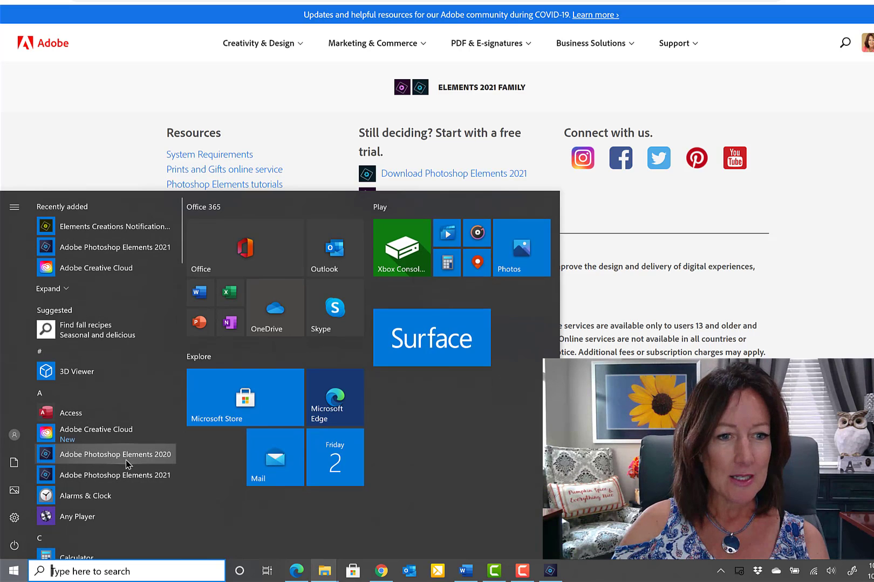
left_click(128, 476)
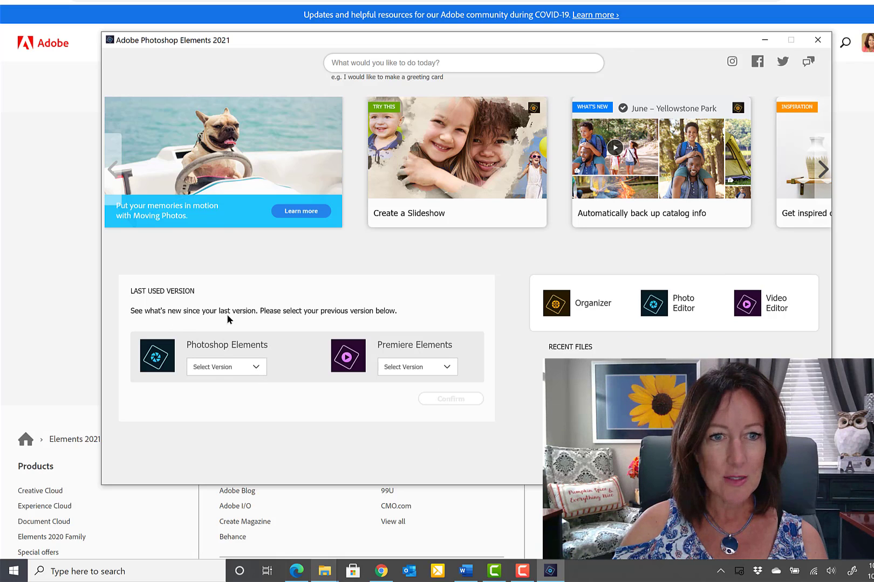
left_click(257, 368)
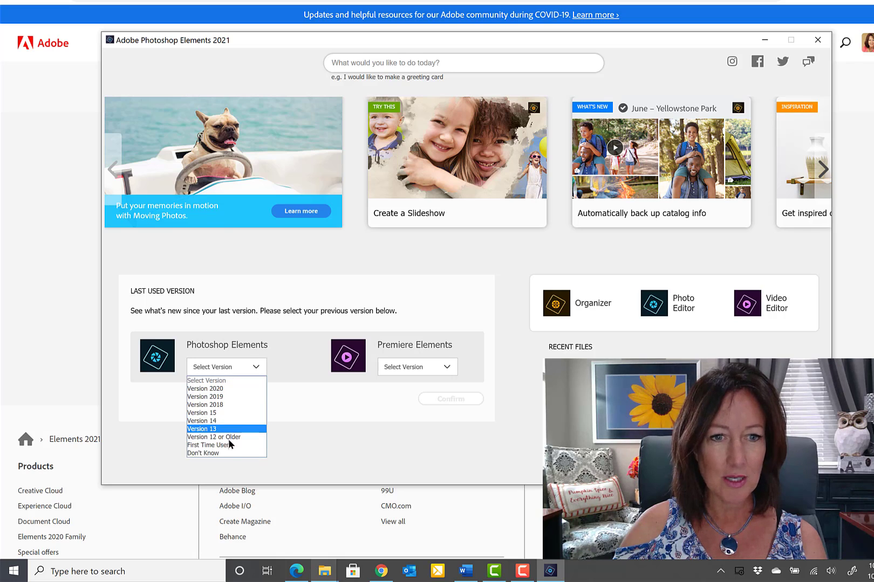
left_click(286, 348)
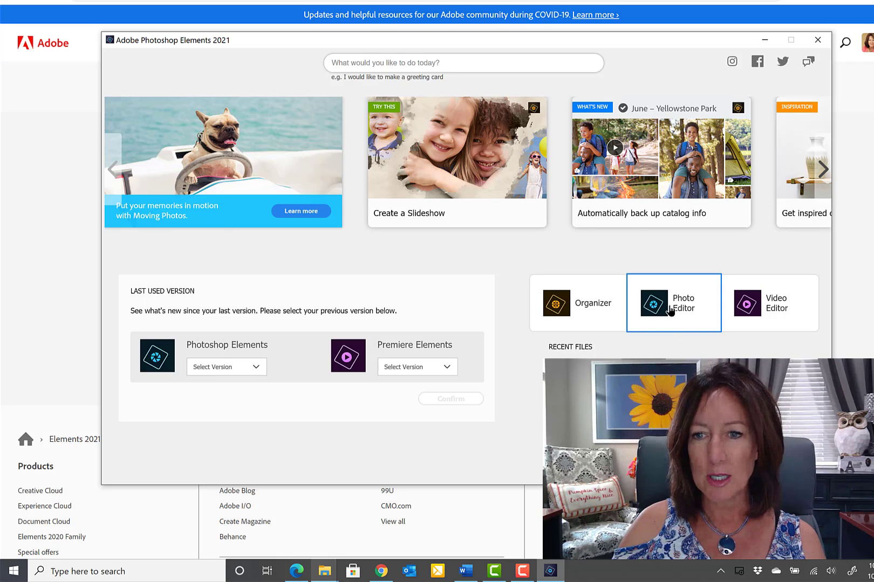
left_click(652, 310)
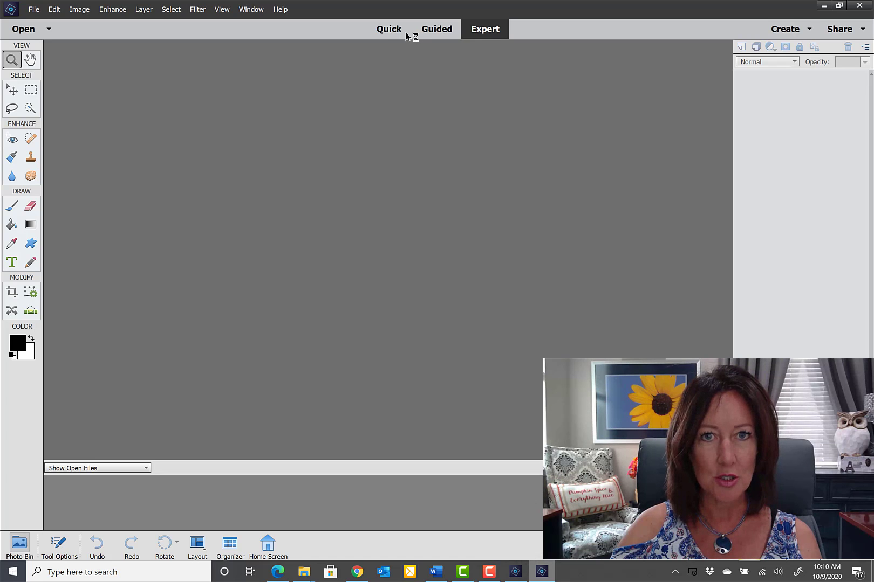
Continue the Photoshop Elements 2021 trial to start working in the Photo Editor.
left_click(388, 31)
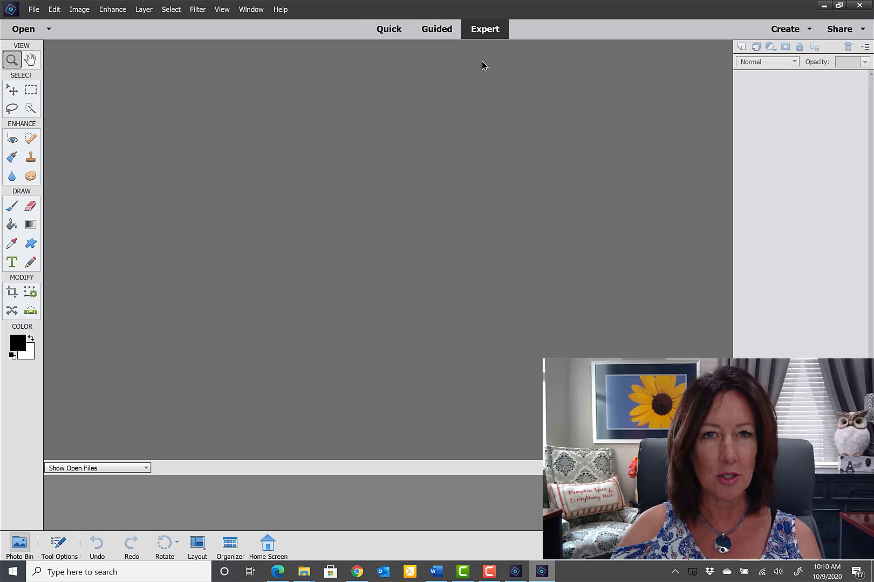
left_click(389, 29)
left_click(420, 29)
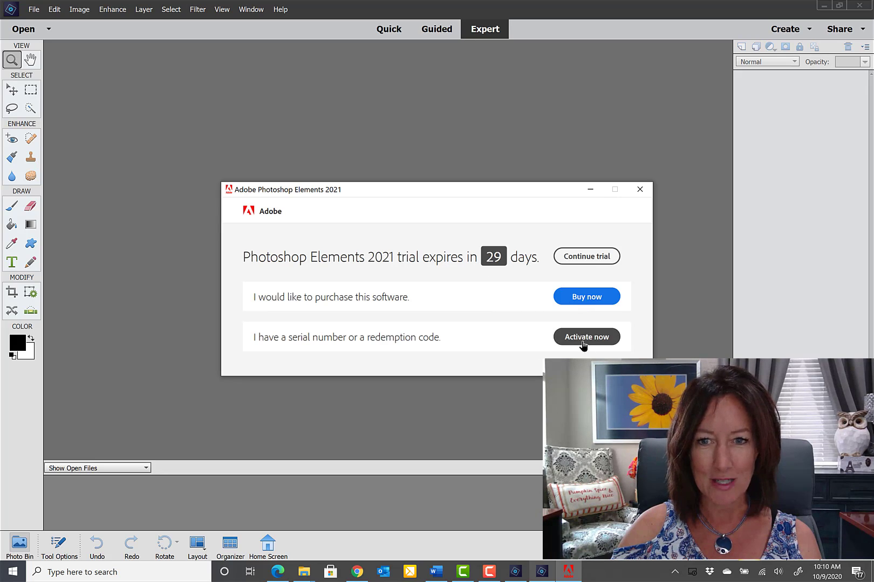
left_click(577, 257)
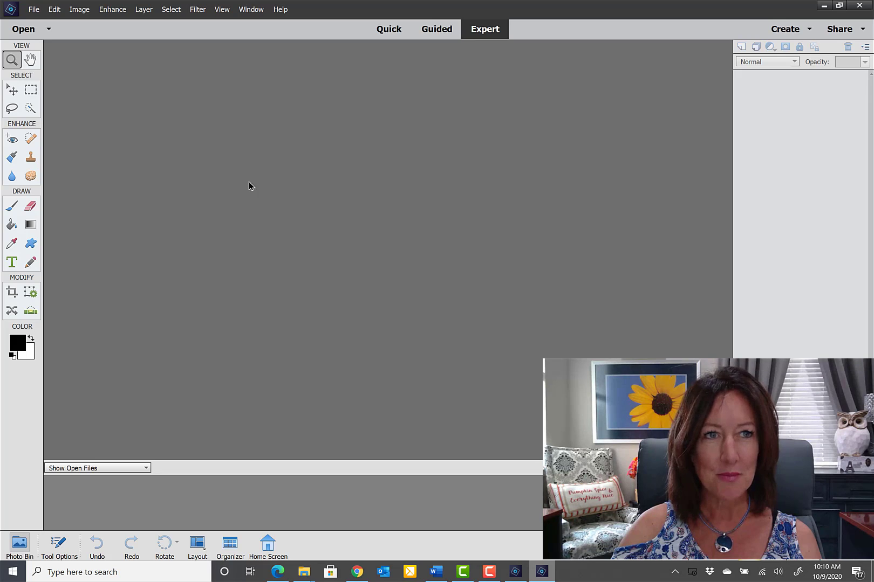
Open the photo 01enhance-head-tilt from the whats-new-version21 folder.
left_click(32, 9)
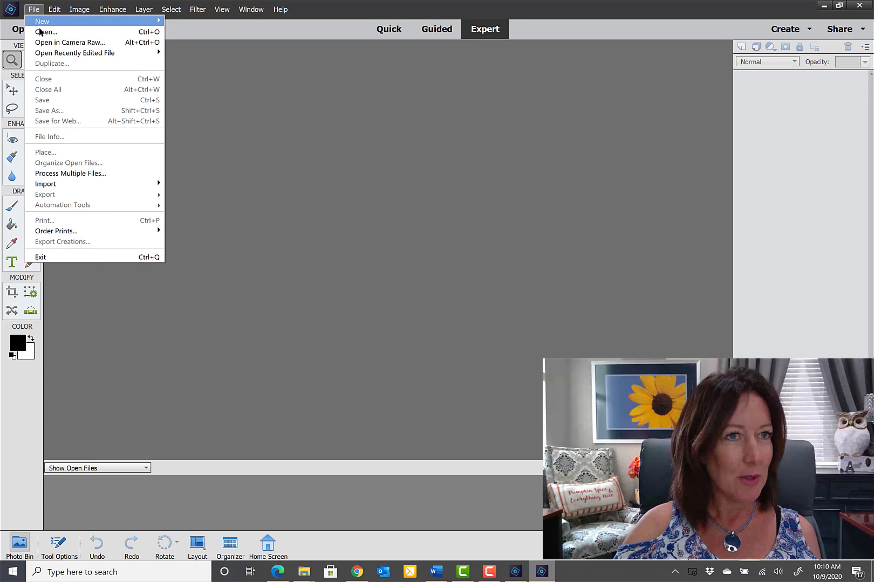
left_click(44, 32)
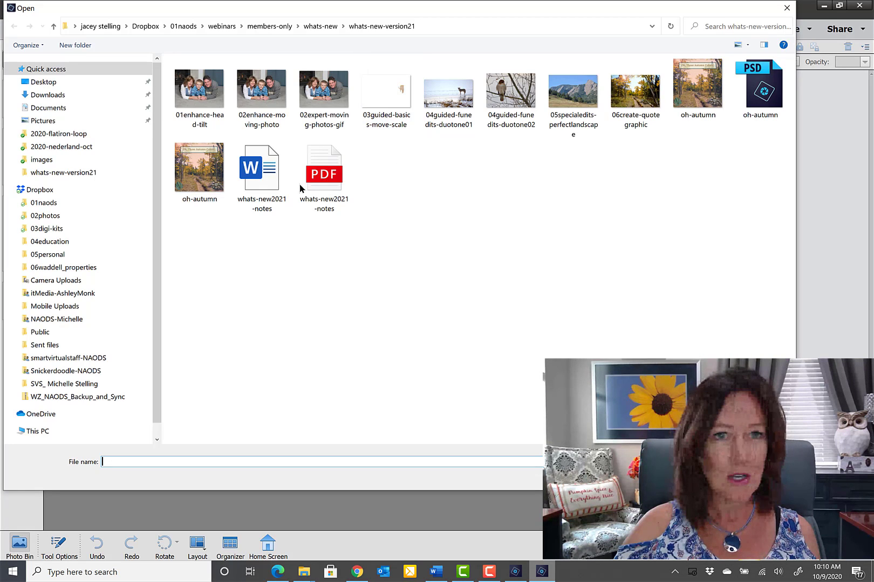
key("Escape")
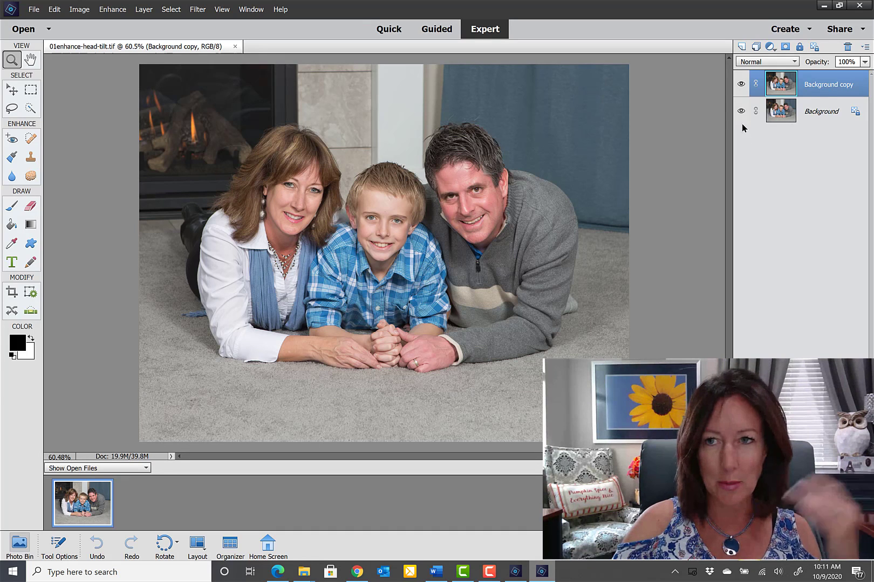
Compare the family photo with the Background copy layer hidden and shown, and delete that layer.
left_click(741, 84)
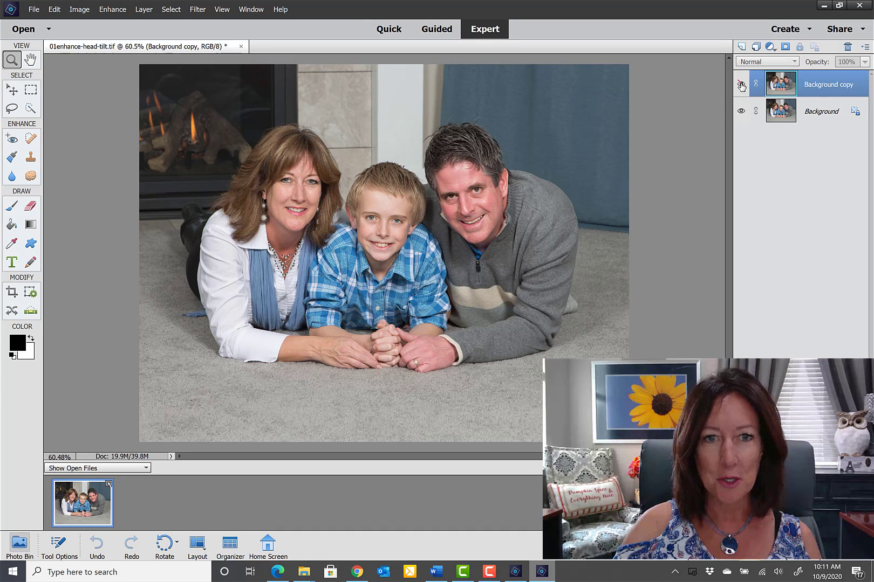
left_click(741, 84)
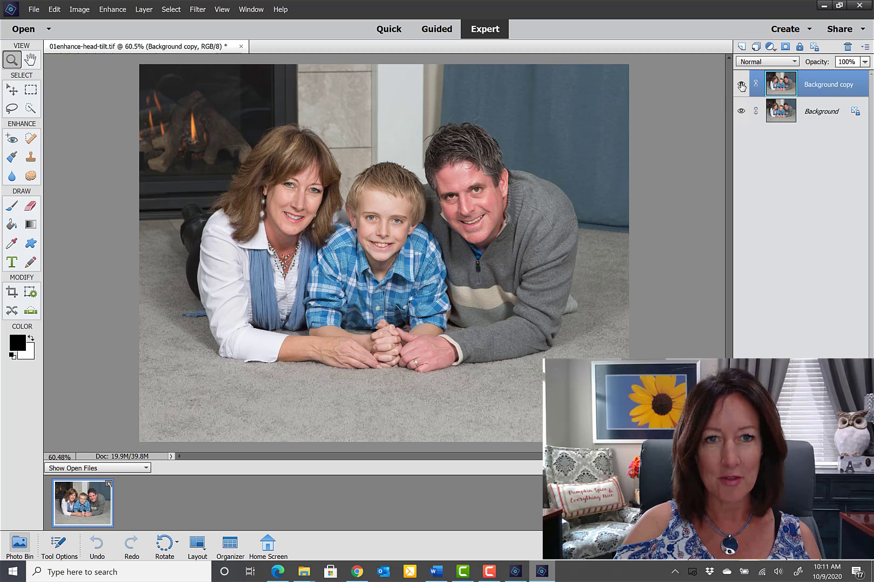
left_click_drag(839, 86, 847, 48)
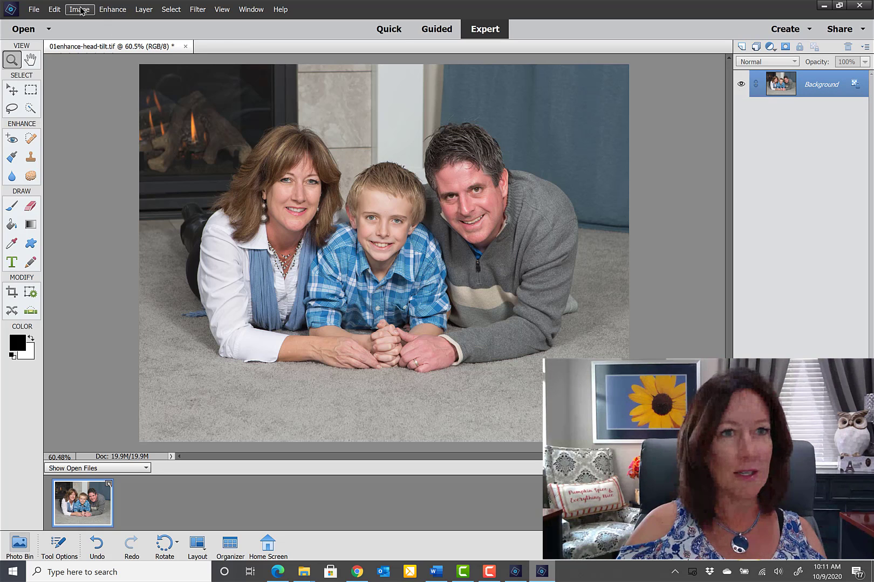
Start Adjust Facial Features on the family photo, show the Face Tilt settings and select the woman's face.
left_click(101, 10)
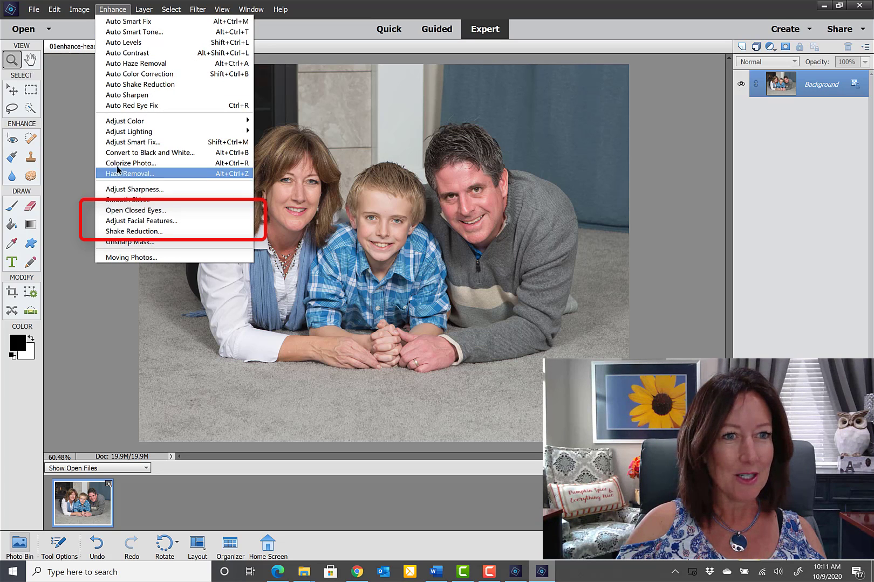
left_click(129, 222)
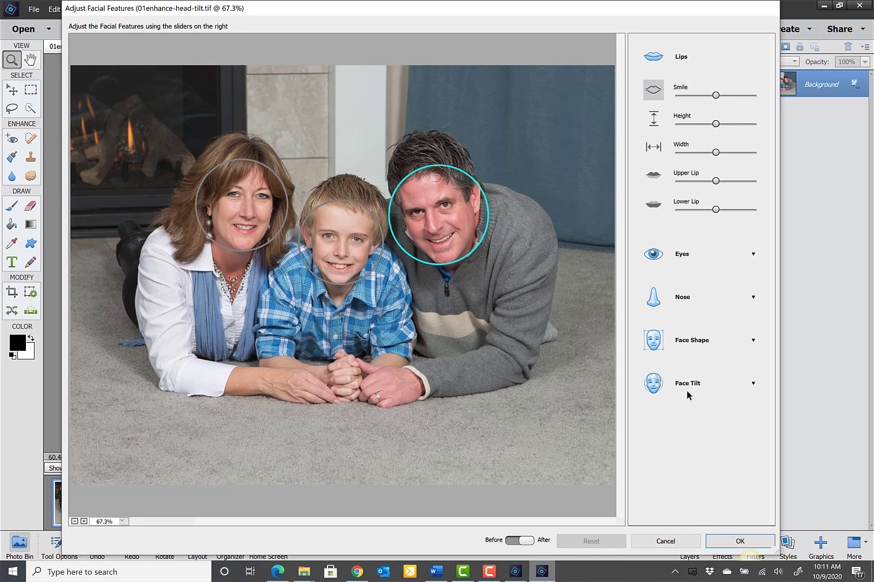
left_click(753, 384)
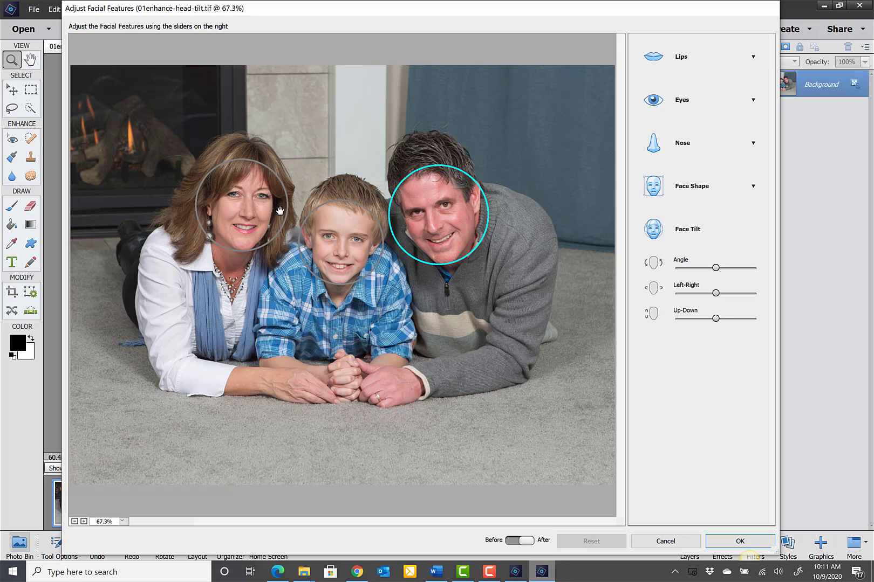
left_click(244, 163)
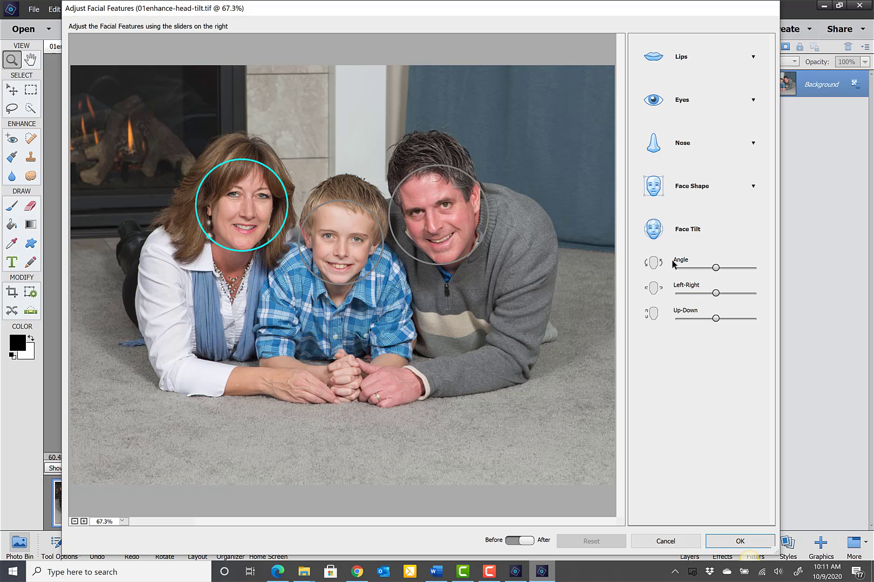
Try lower and higher Face Tilt Angle settings on the woman's face, and leave the Angle close to its maximum.
left_click(723, 267)
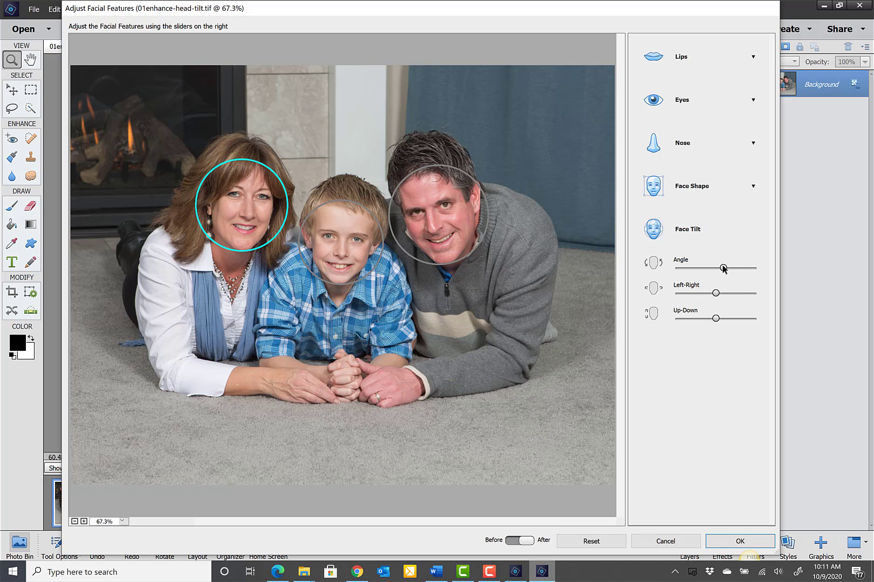
left_click_drag(723, 268, 737, 269)
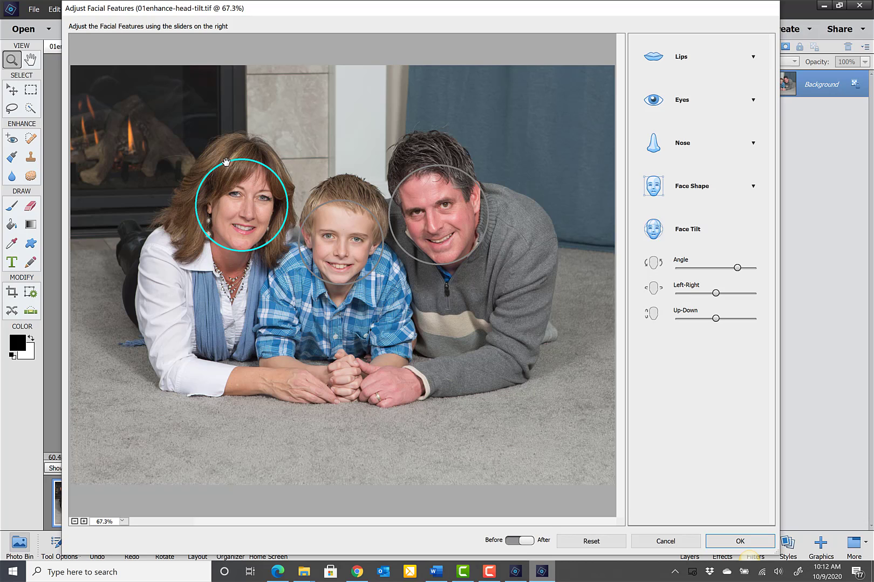
left_click(695, 268)
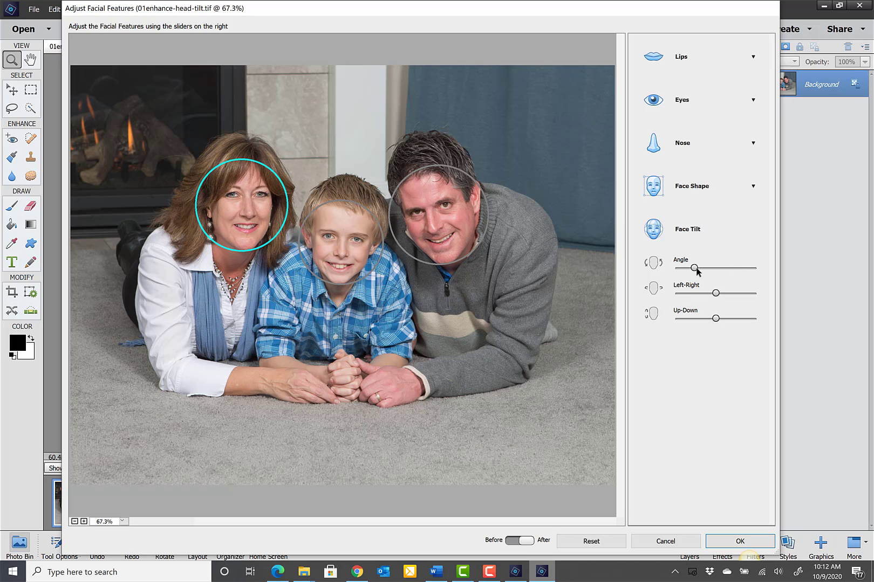
left_click(737, 268)
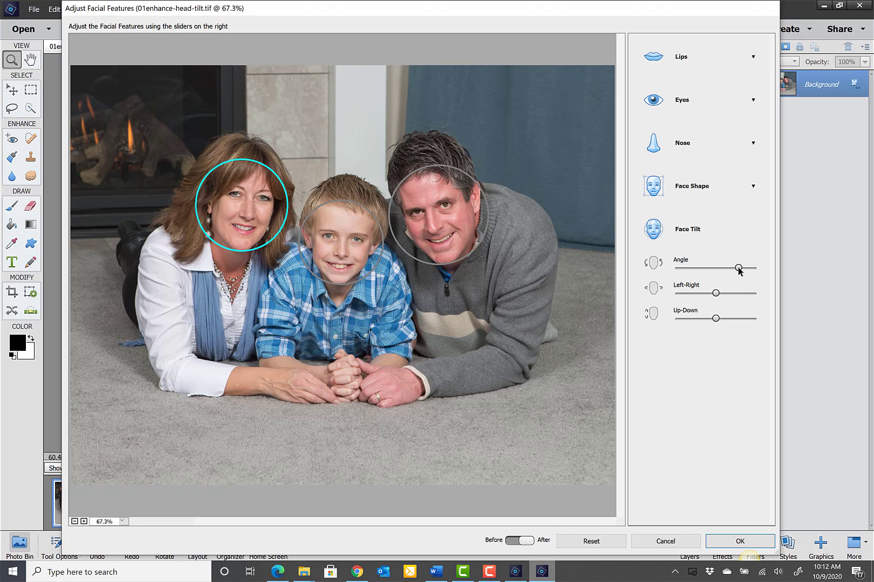
left_click(687, 268)
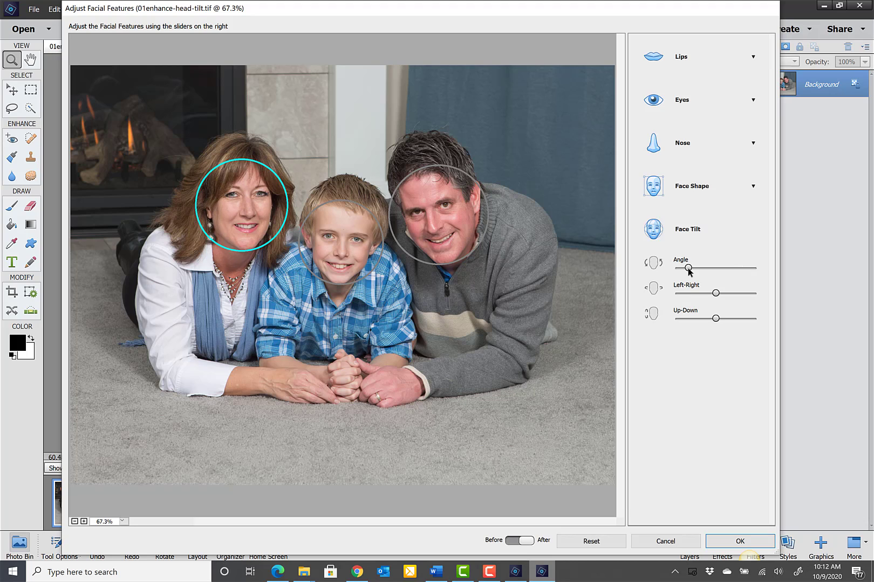
left_click(742, 268)
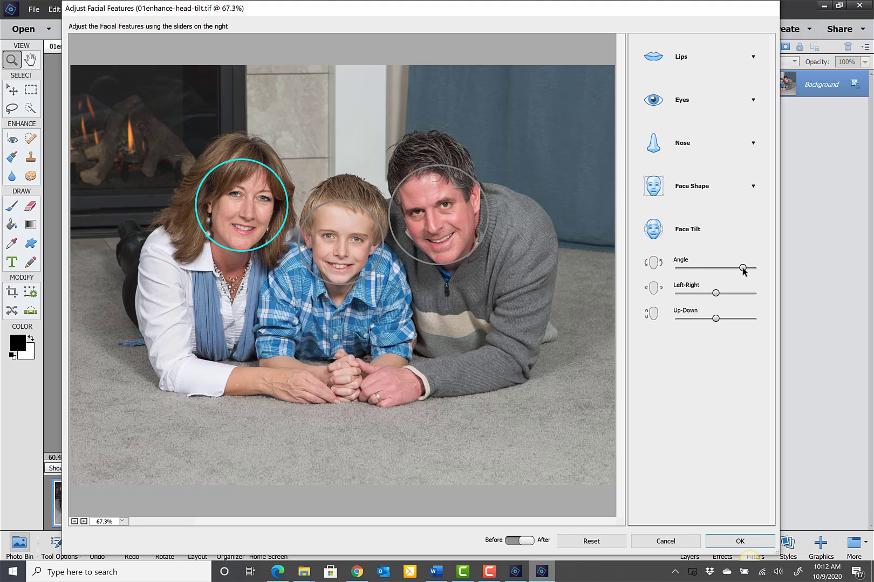
left_click_drag(743, 268, 750, 270)
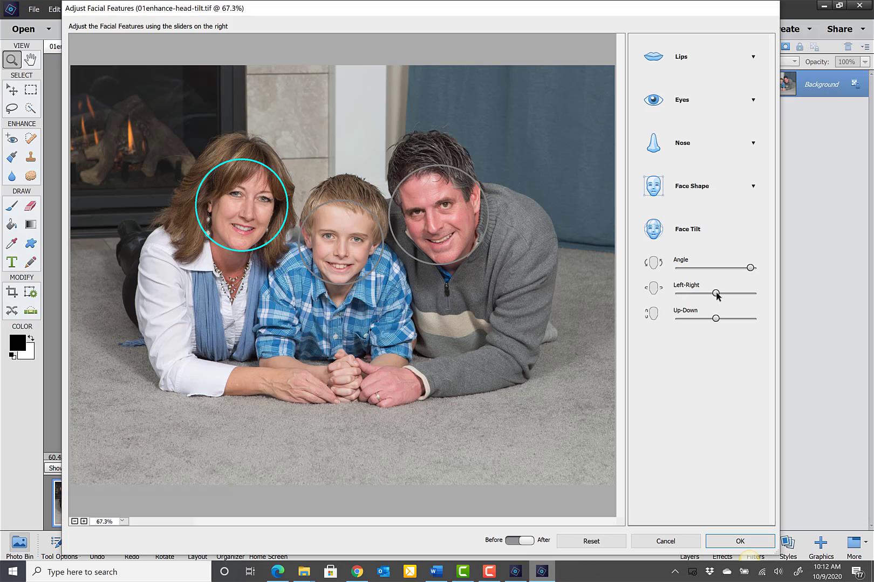
Try the woman's Left-Right face tilt in both directions, and leave it about halfway between neutral and its maximum.
left_click_drag(715, 294, 731, 296)
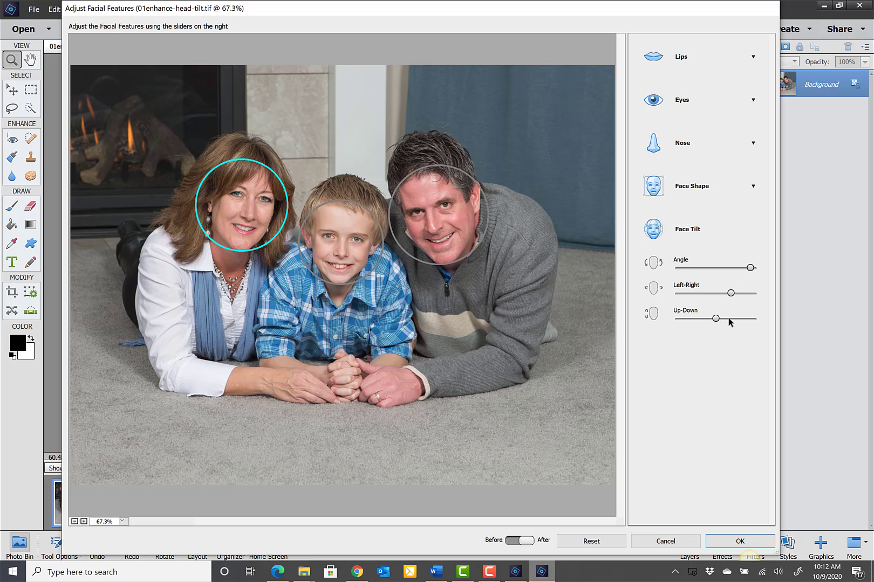
left_click(692, 294)
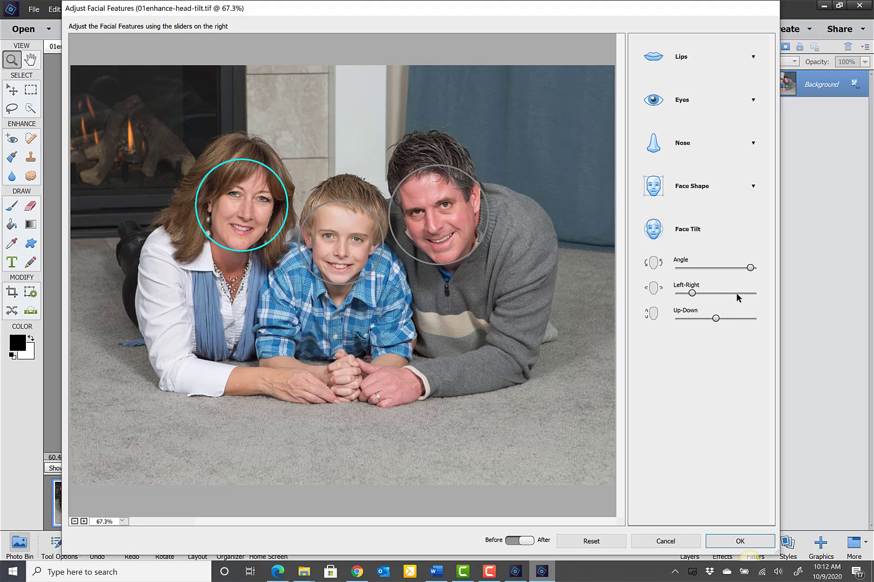
left_click(737, 294)
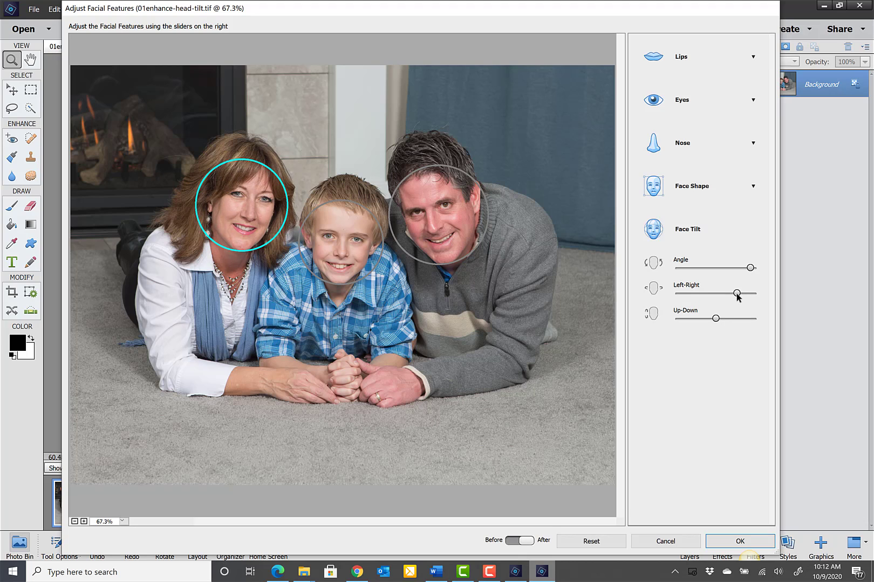
Compare the family photo before and after the woman's face tilt adjustments, and apply them.
left_click(515, 540)
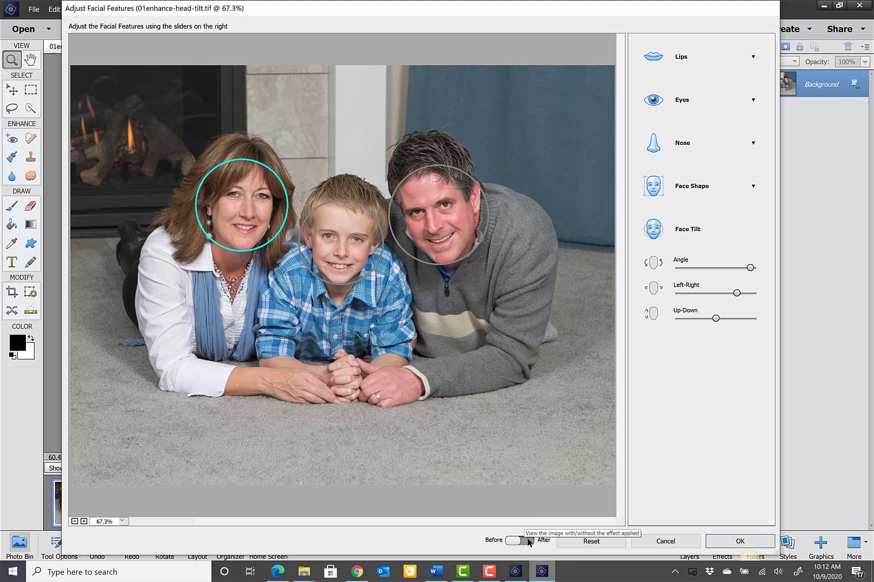
left_click(528, 541)
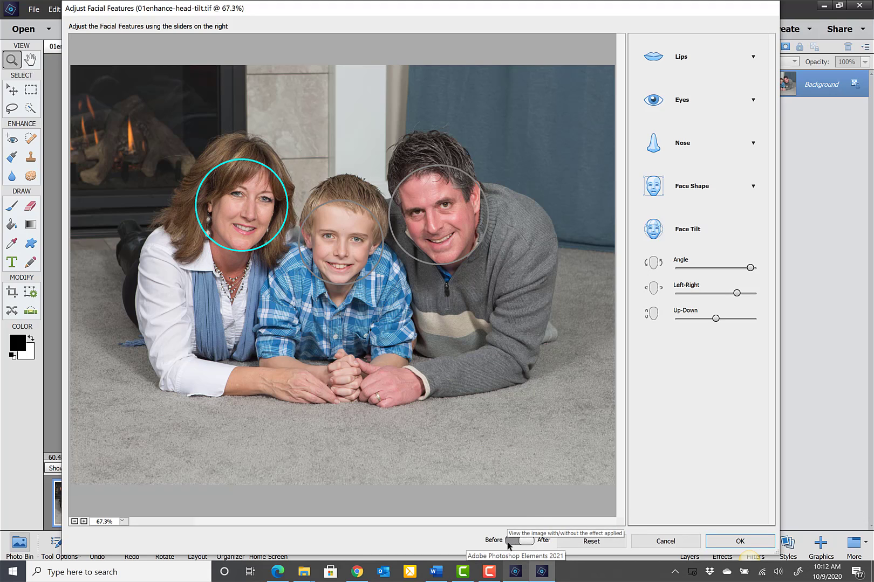
left_click(508, 541)
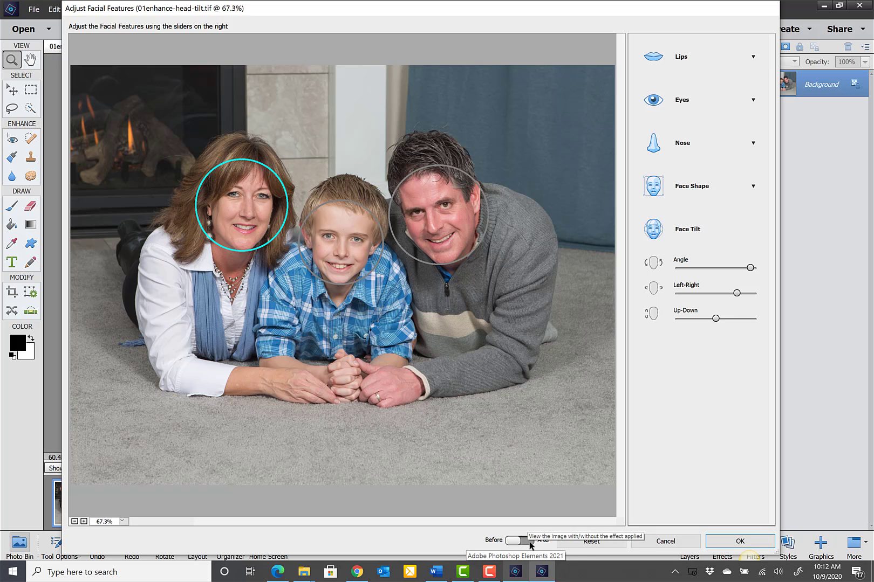
left_click(529, 541)
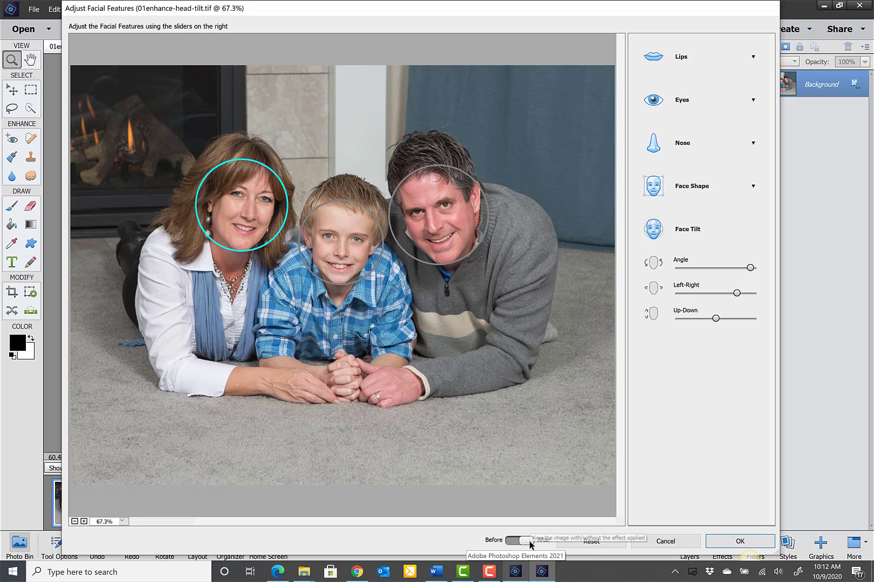
left_click(724, 541)
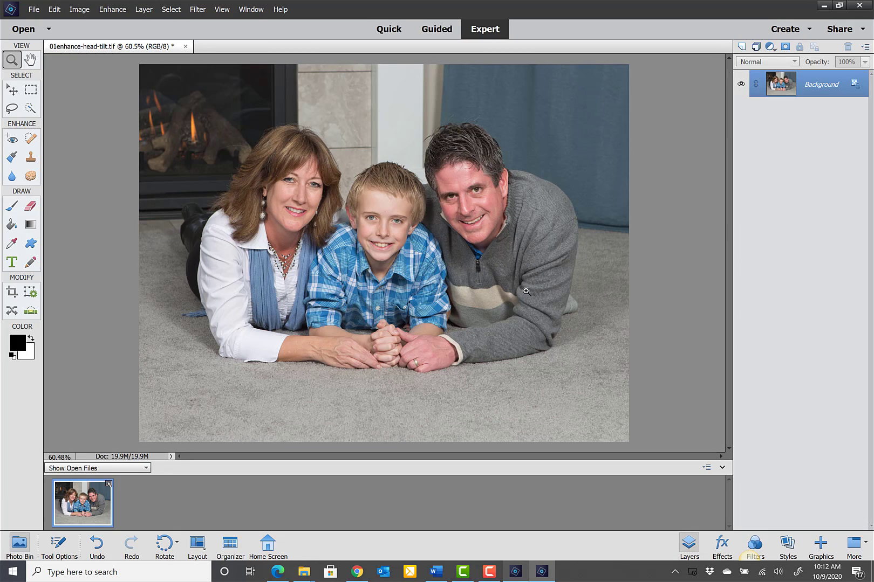
Undo the facial features adjustment and the Background copy layer's deletion, and close the family photo without saving.
key("ctrl+z")
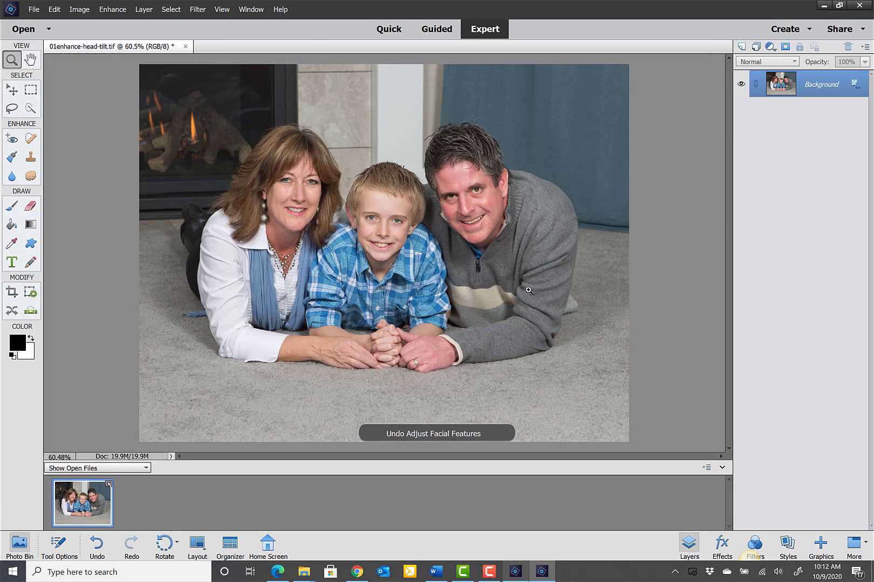
key("ctrl+z")
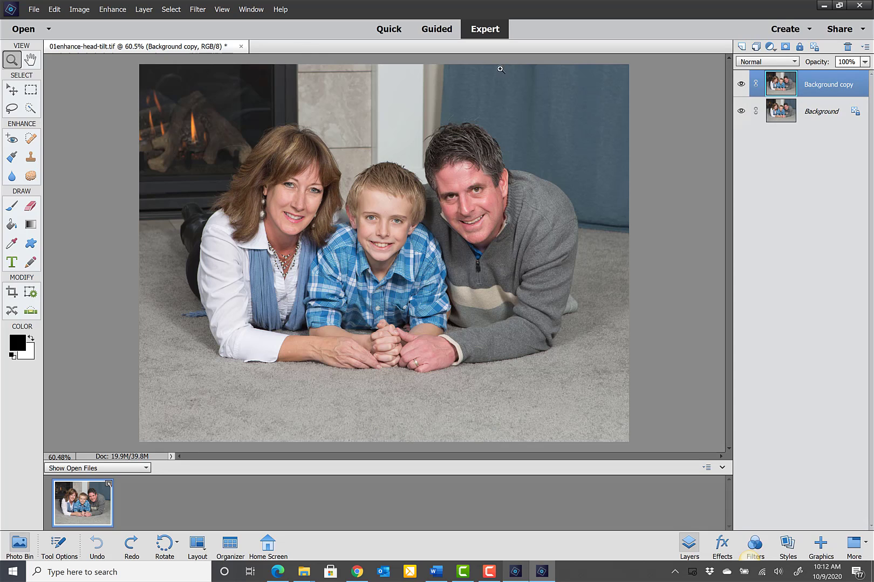
left_click(241, 46)
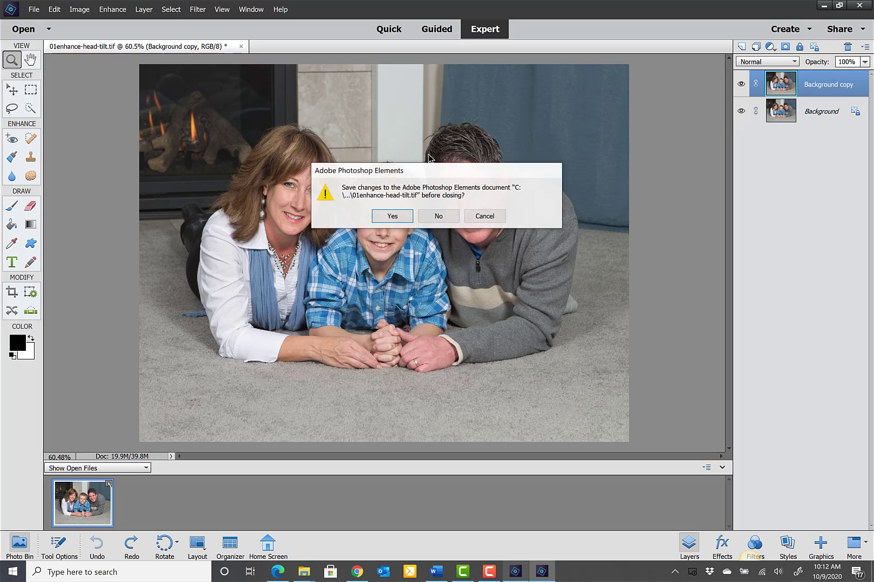
left_click(430, 216)
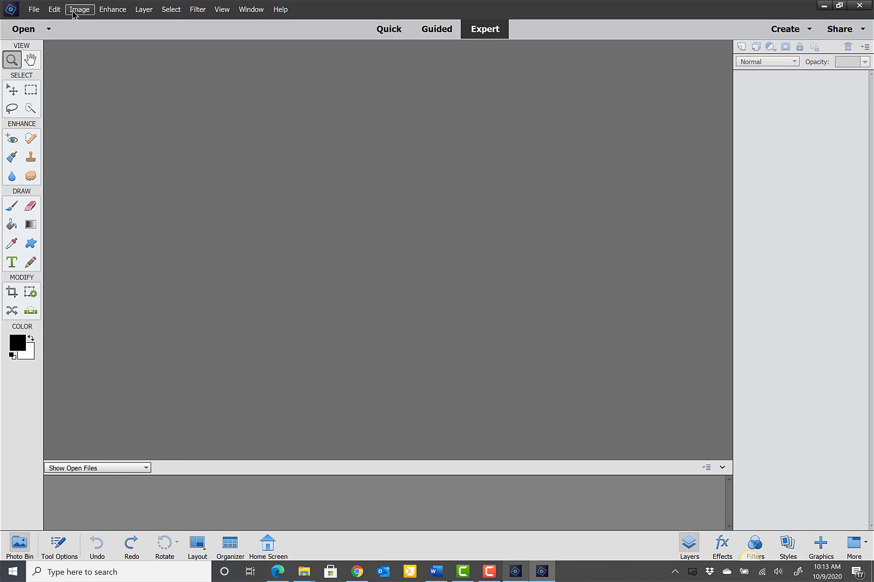
Open the family photo 02enhance-moving-photo from the whats-new-version21 folder.
left_click(30, 9)
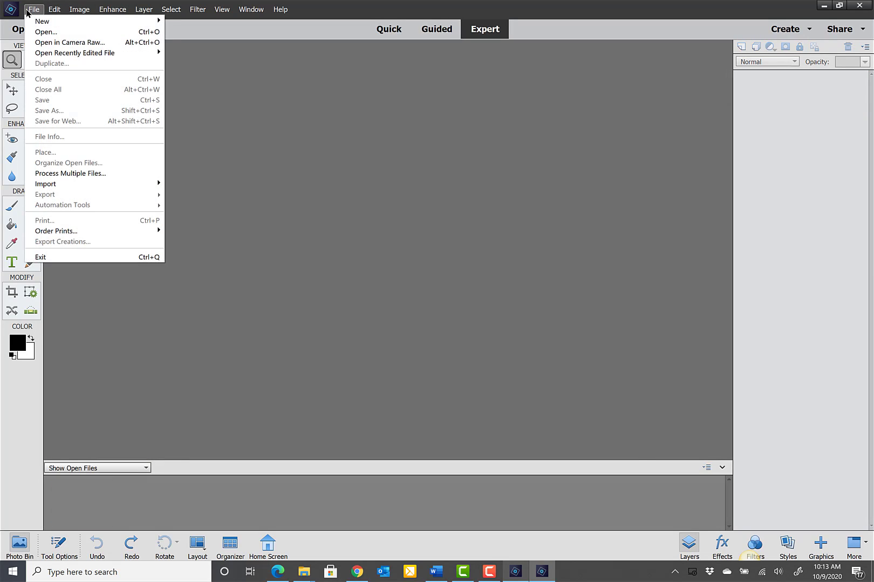
left_click(48, 32)
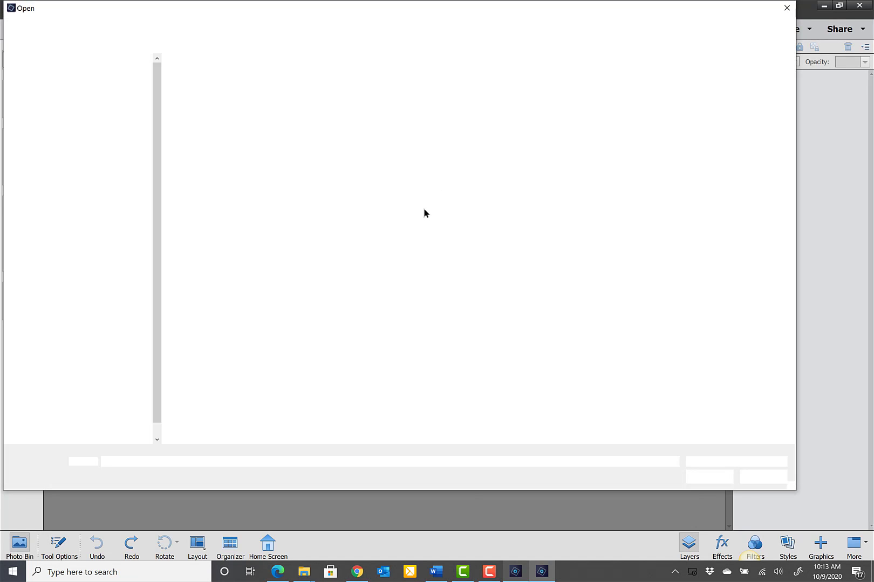
left_click(269, 89)
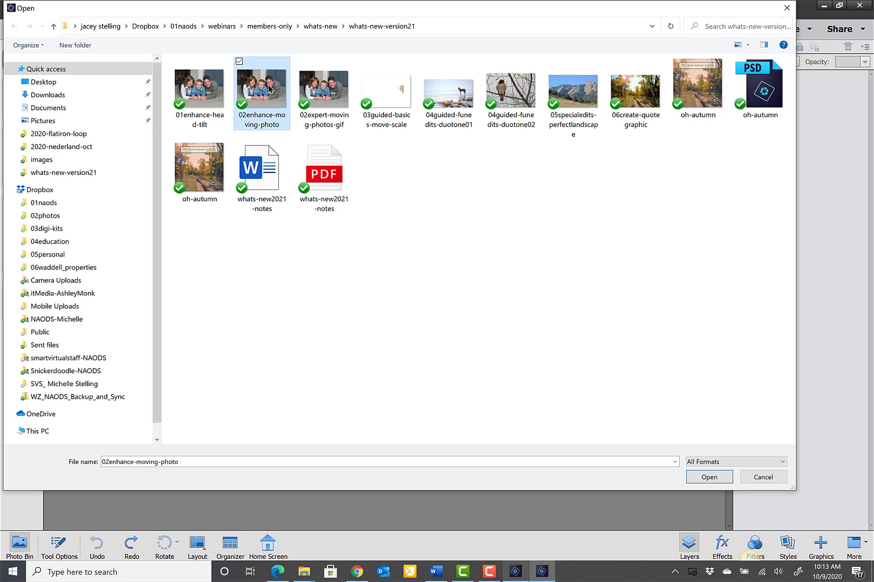
left_click(709, 477)
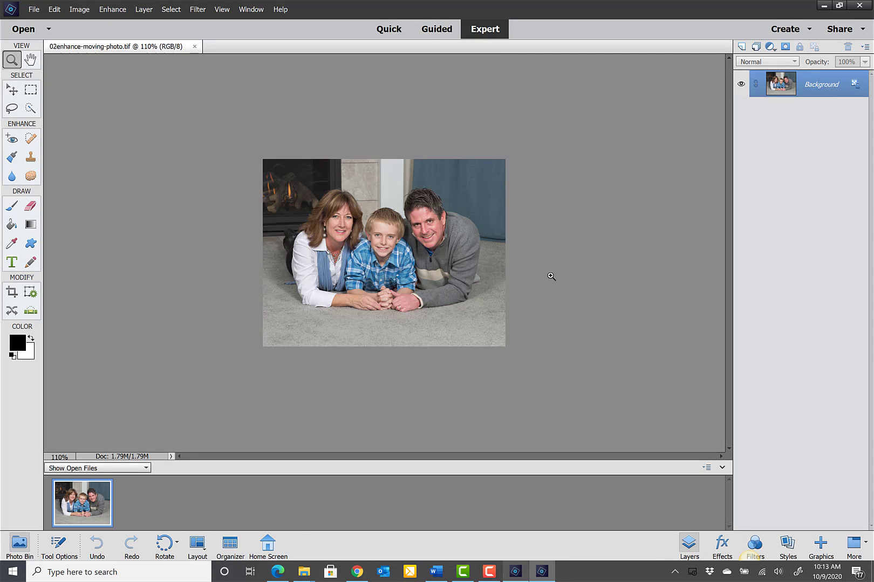
Start Moving Photos on the family photo, apply the Zoom In effect with 3D Effect on, and play its preview.
left_click(551, 276)
left_click(552, 277)
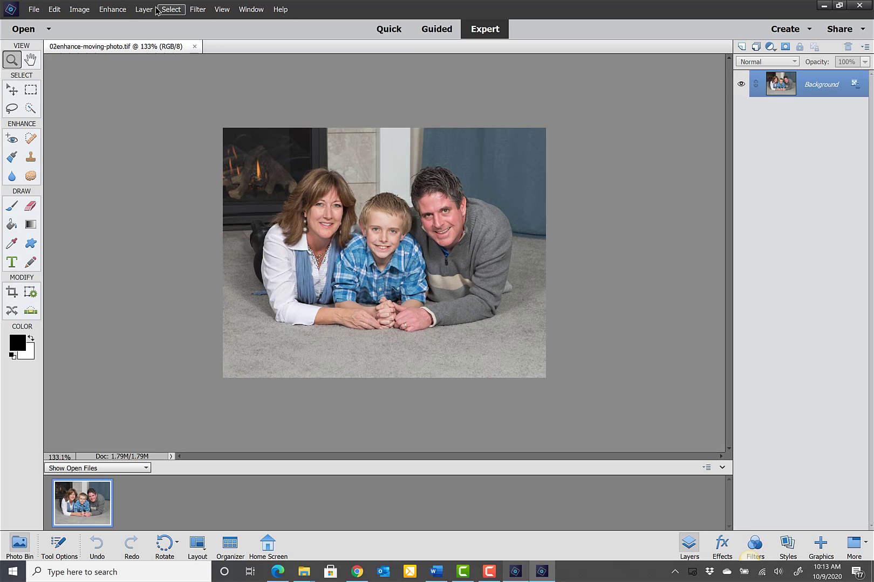
left_click(114, 11)
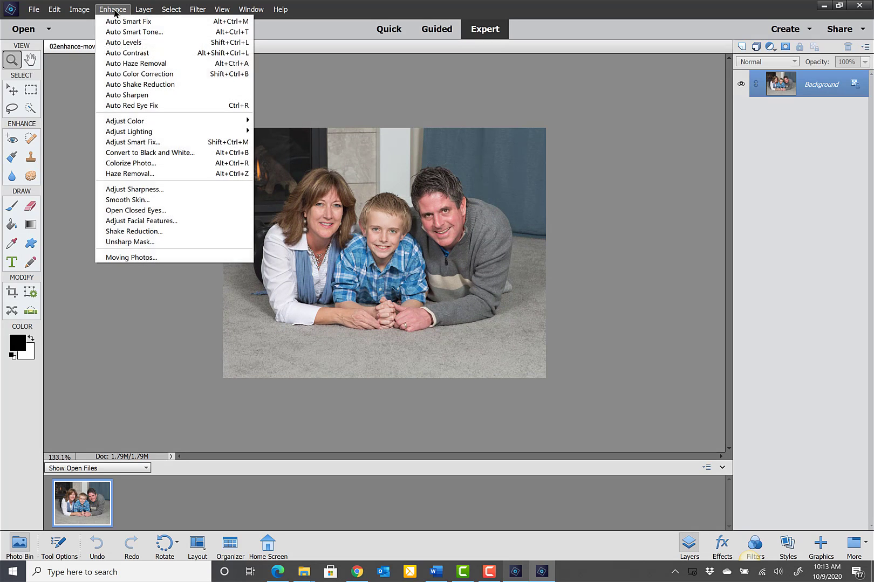
left_click(128, 258)
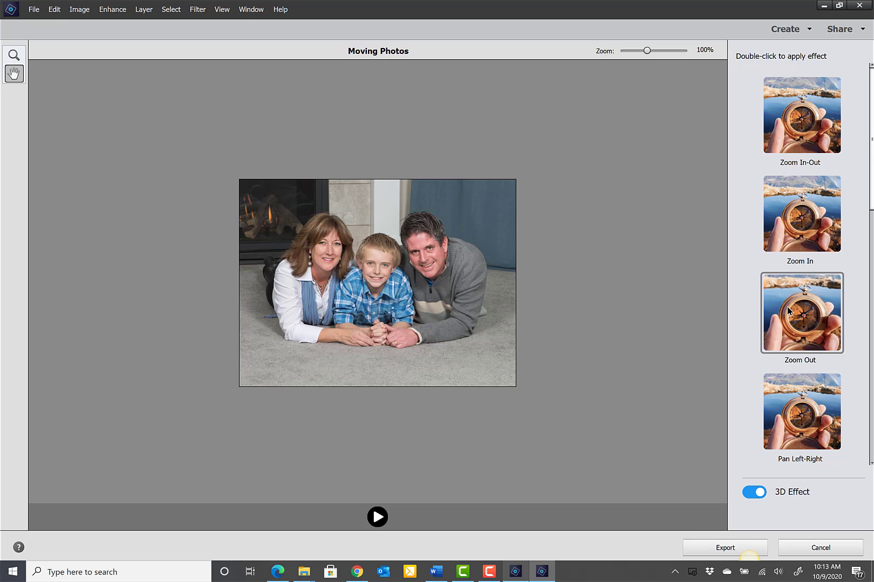
double_click(800, 220)
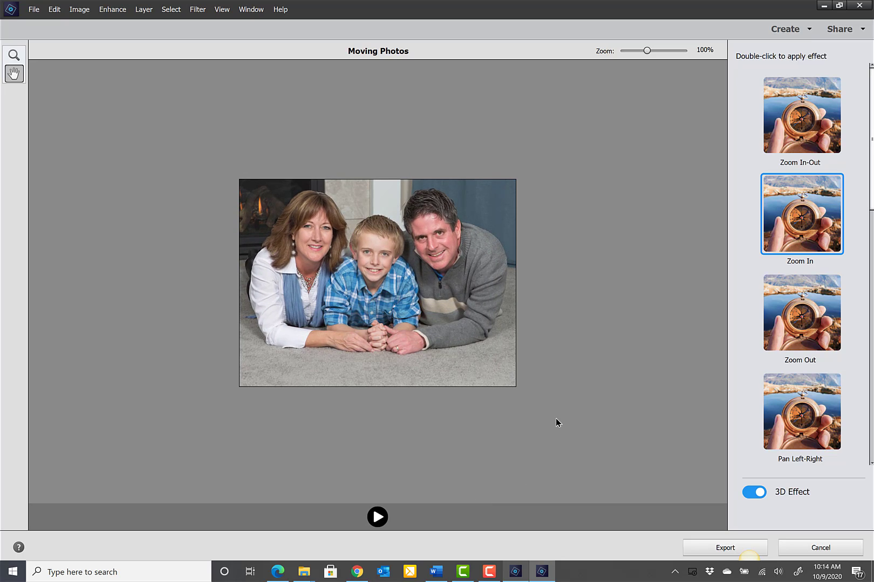
left_click(377, 518)
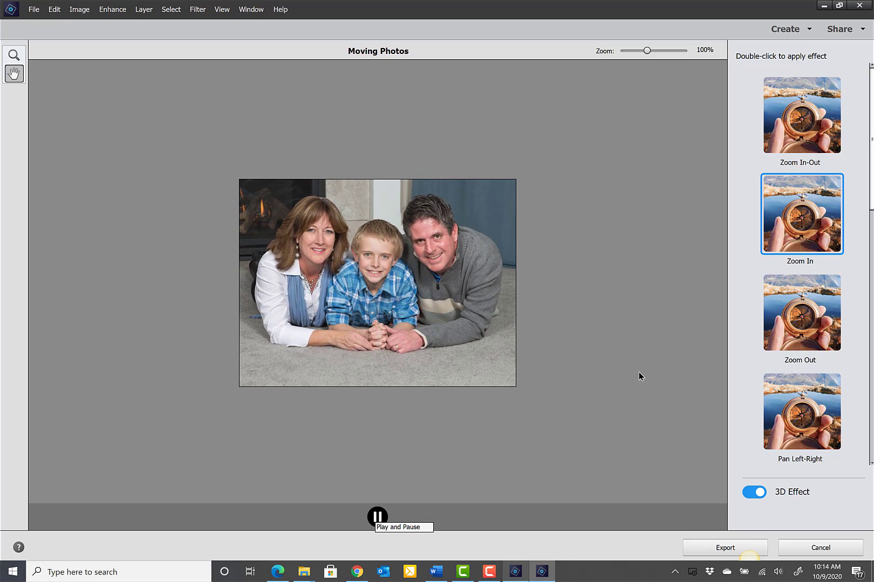
Export the moving photo as a GIF named moving-photo with High quality.
left_click(702, 549)
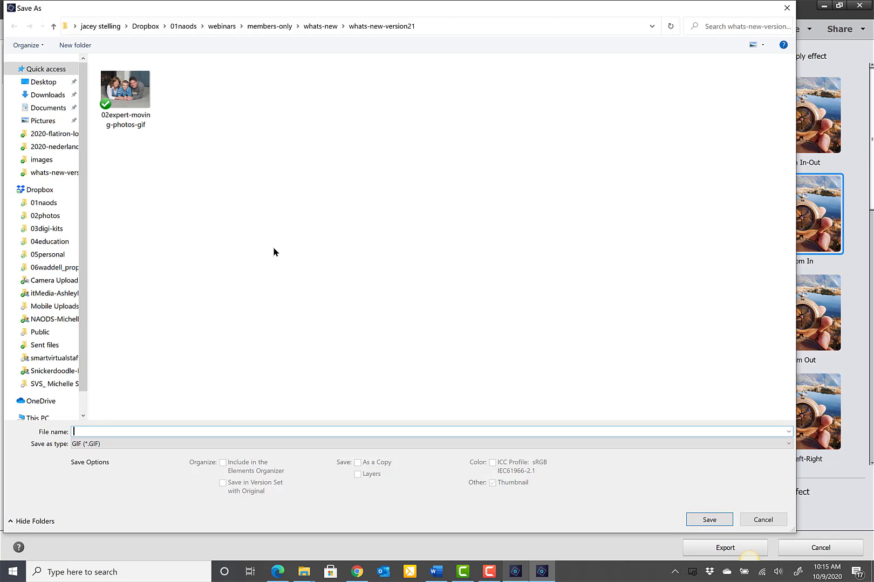
type("moving-photo")
left_click(712, 520)
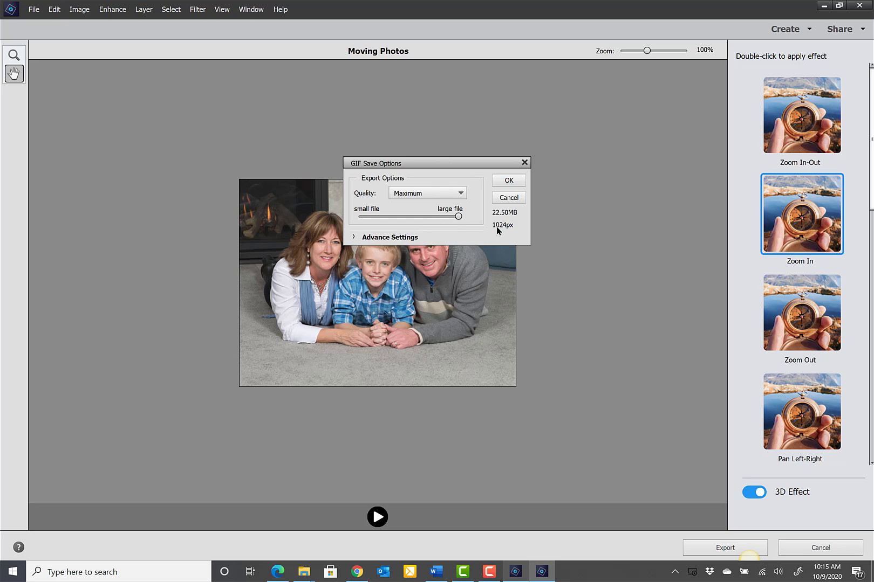
left_click(432, 216)
left_click(507, 184)
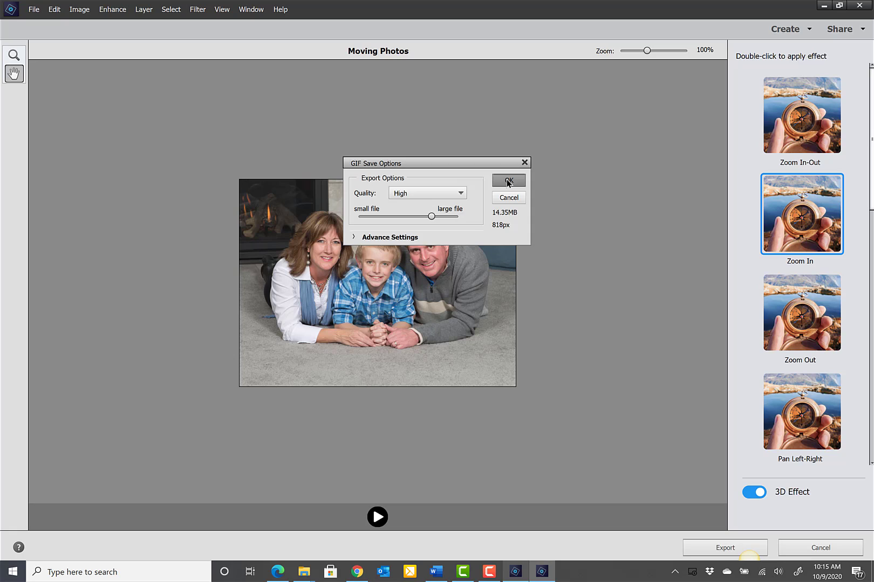
left_click(507, 184)
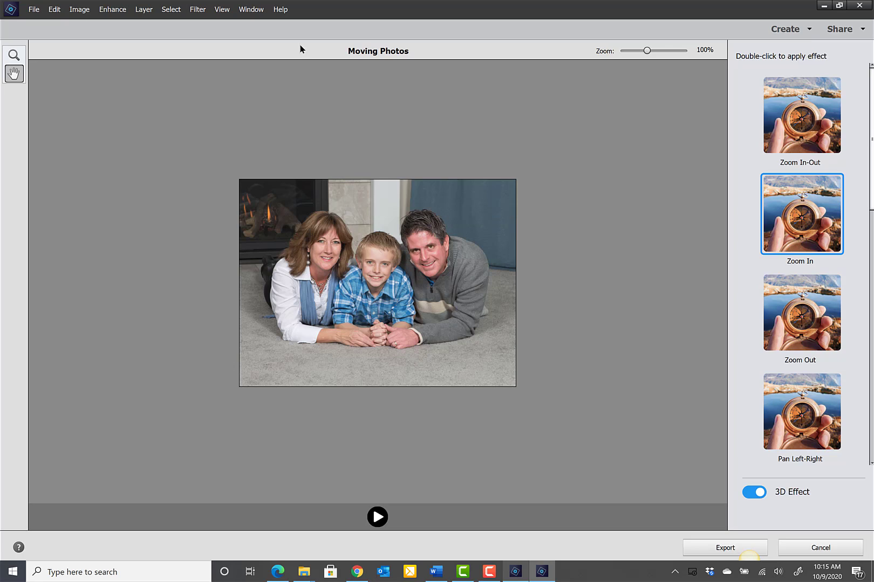
Leave Moving Photos and close the 02enhance-moving-photo file.
left_click(37, 10)
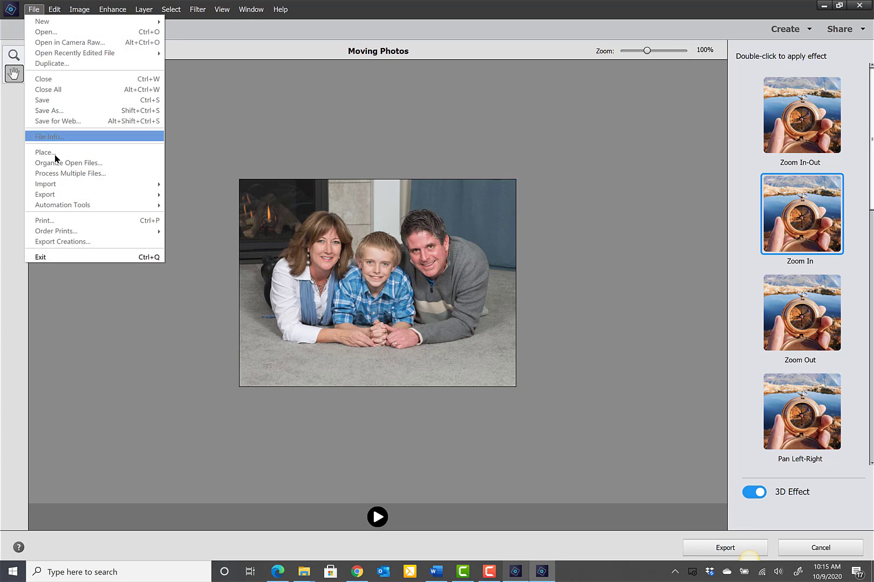
left_click(443, 128)
left_click(828, 555)
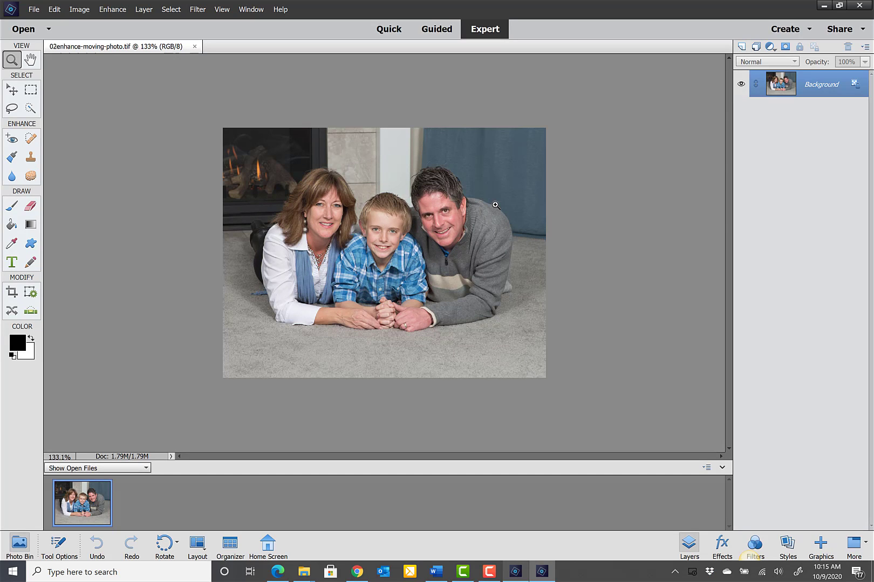
left_click(194, 46)
Open the horse photo 03guided-basics-move-scale from the whats-new-version21 folder.
left_click(34, 11)
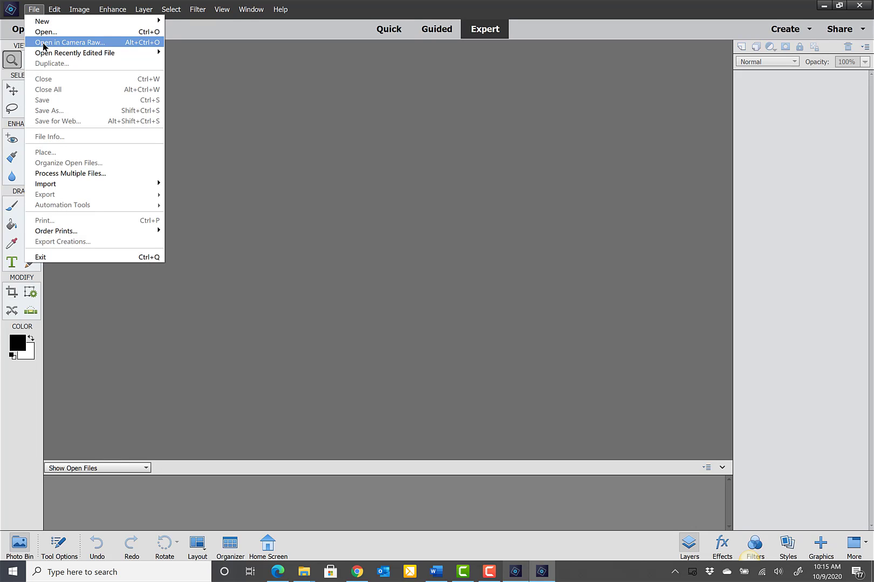
left_click(47, 32)
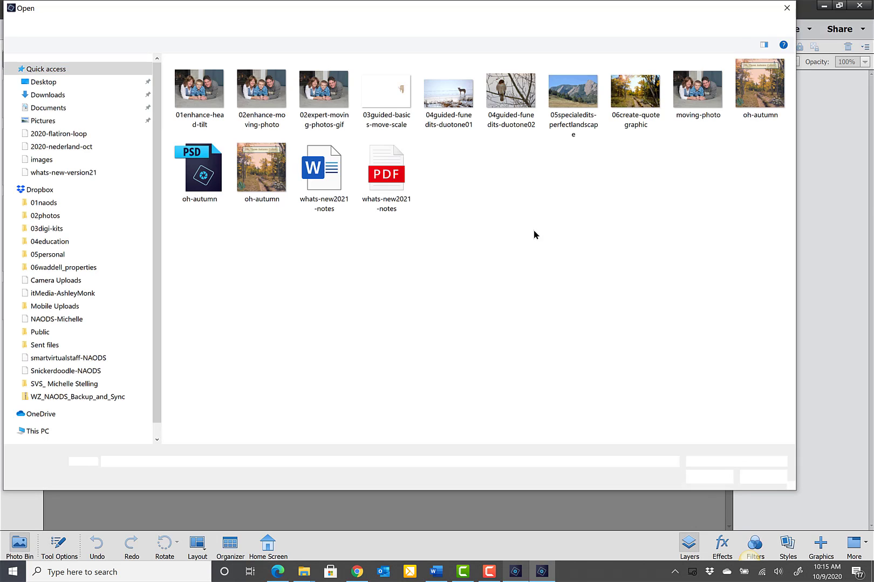
left_click(386, 92)
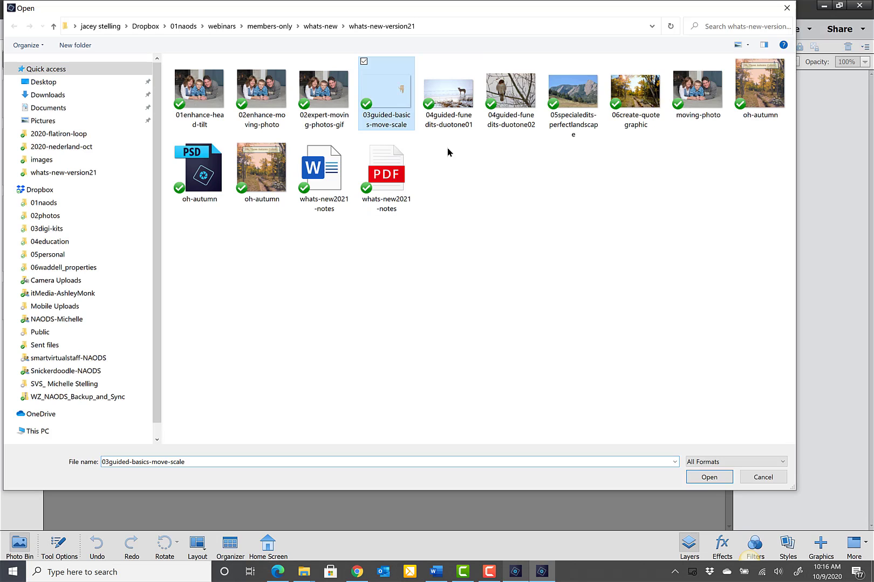
left_click(708, 478)
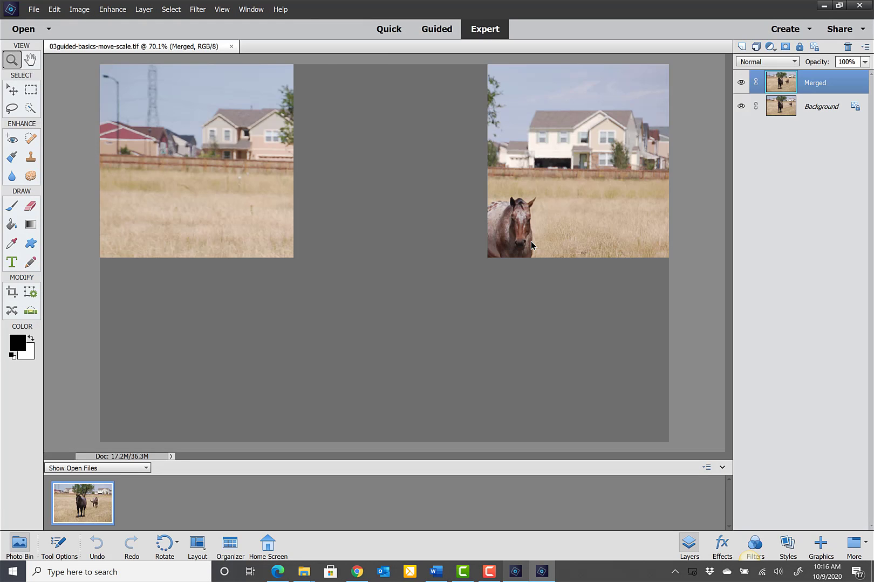
Compare the horse photo with the Merged layer hidden and shown, and delete that layer.
left_click(740, 82)
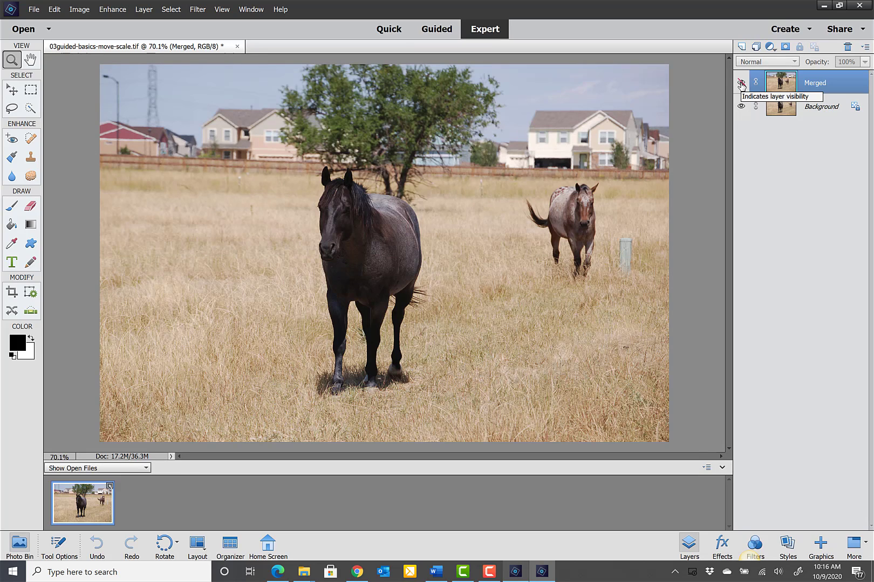
left_click(741, 83)
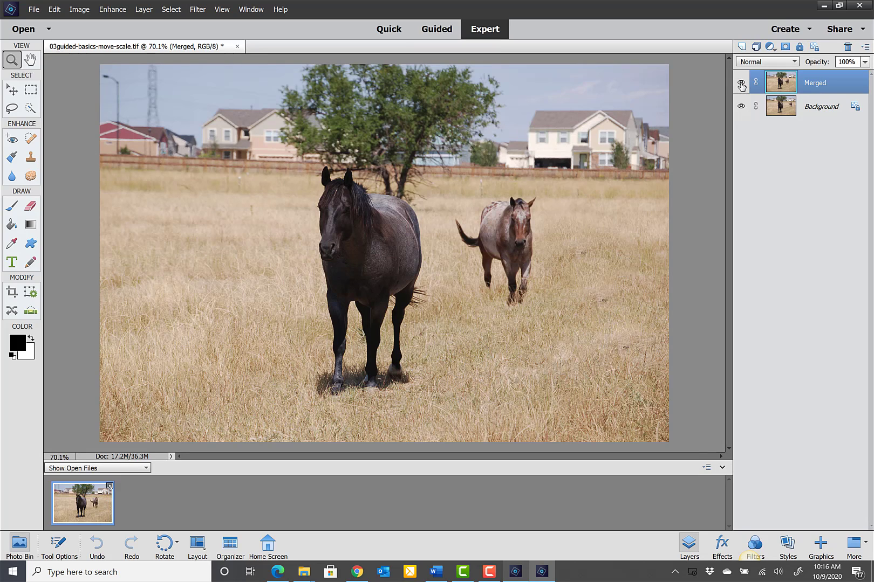
left_click(741, 82)
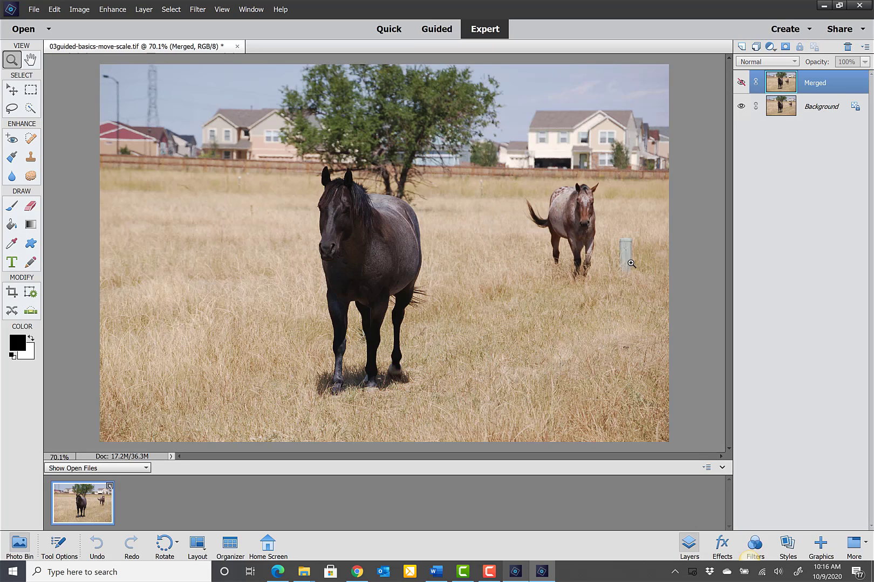
left_click(741, 82)
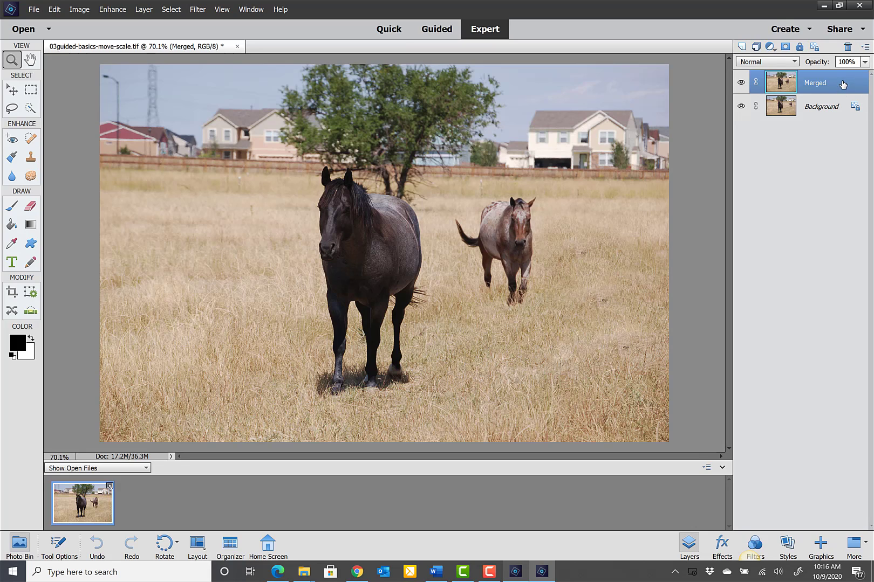
left_click_drag(843, 84, 847, 46)
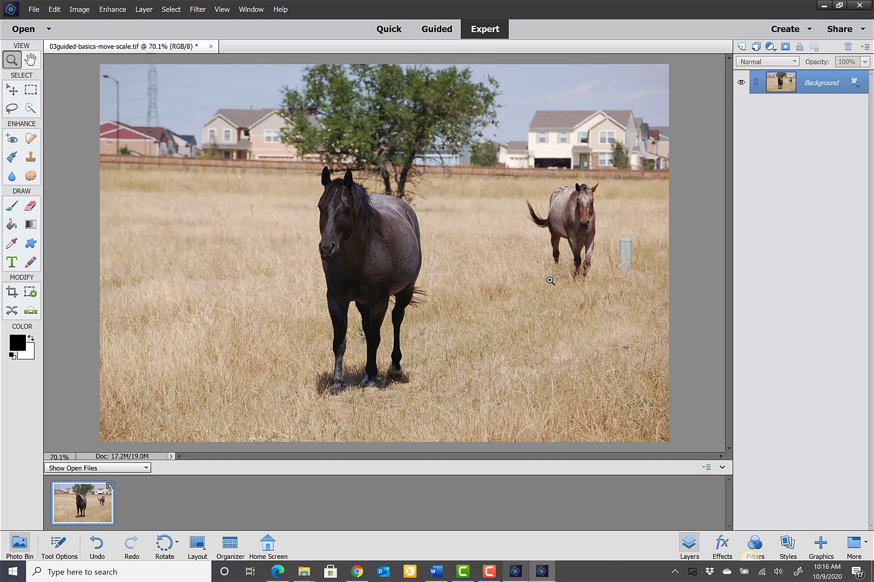
Open the Move & Scale Object guided edit from the Basics category for the horse photo.
left_click(435, 29)
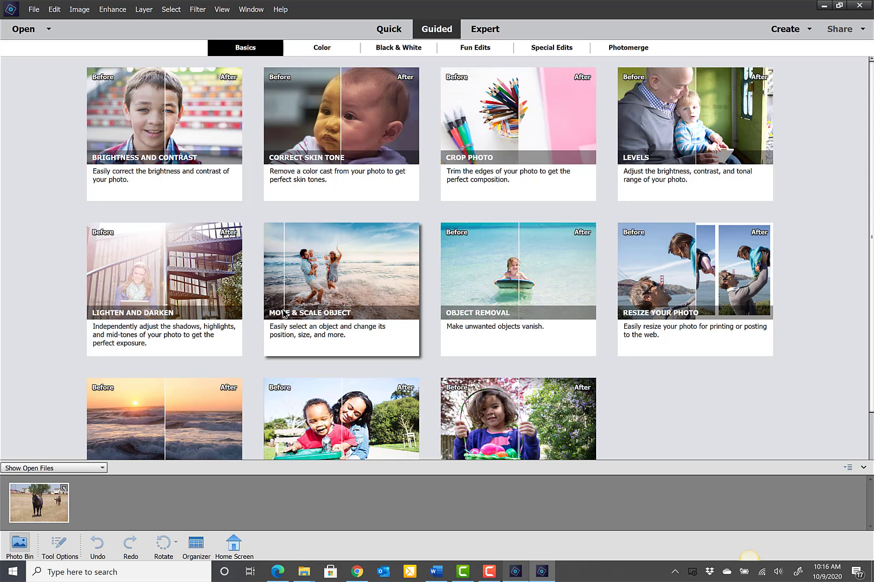
left_click(327, 272)
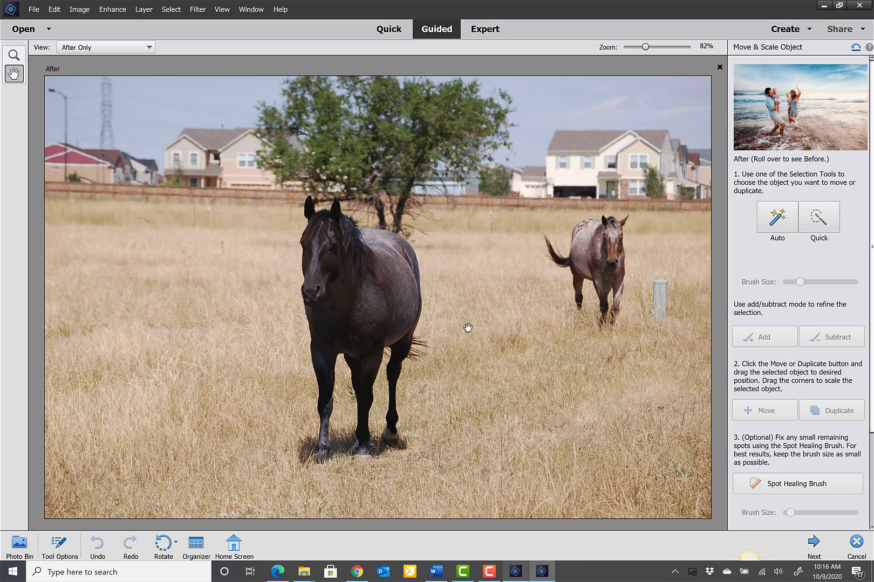
Select the spotted horse in the background with Auto selection, and add the grass around its hooves with Quick selection.
left_click(778, 217)
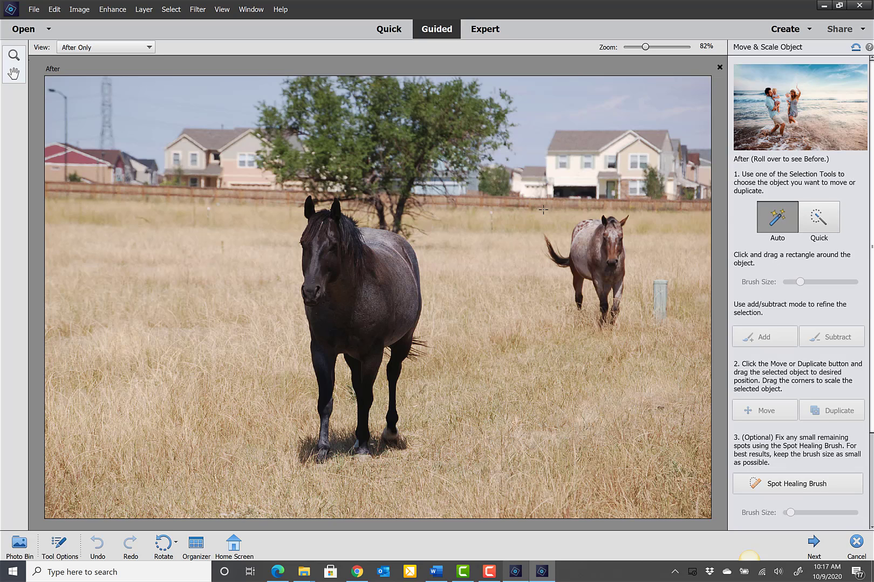
left_click_drag(608, 243, 643, 350)
left_click_drag(640, 354, 640, 353)
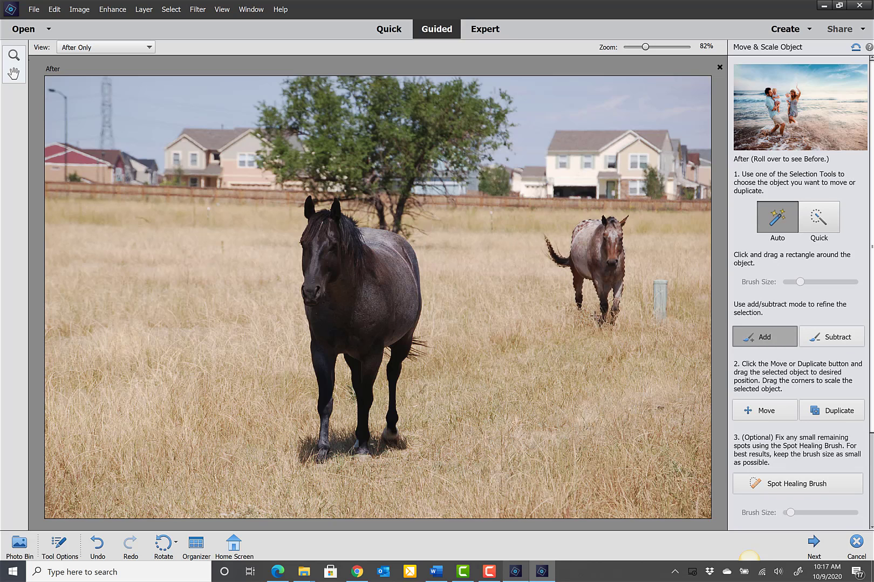
left_click(817, 221)
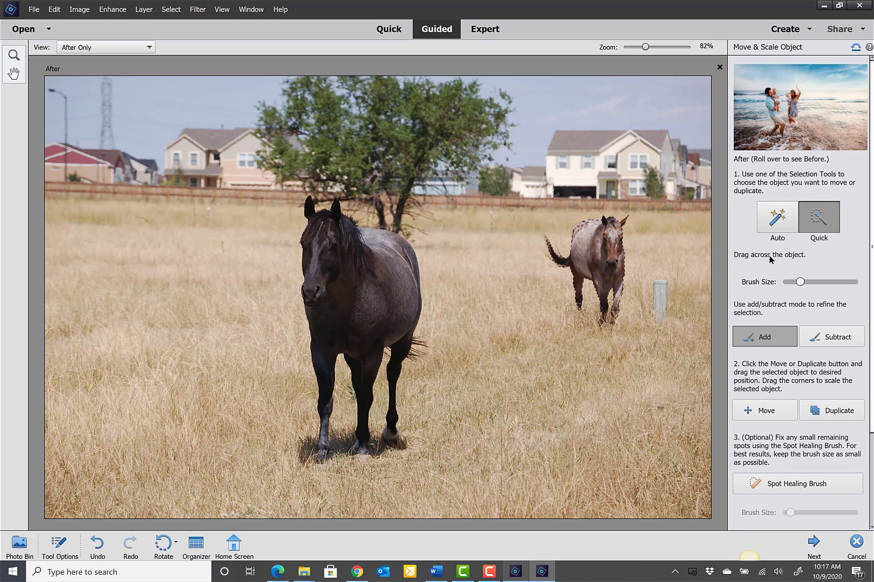
mouse_move(589, 309)
left_mouse_down()
mouse_move(596, 328)
mouse_move(619, 329)
mouse_move(601, 331)
mouse_move(623, 330)
left_mouse_up()
Move the selected spotted horse closer to the black horse, scale it up slightly, and commit the transformation.
left_click(762, 410)
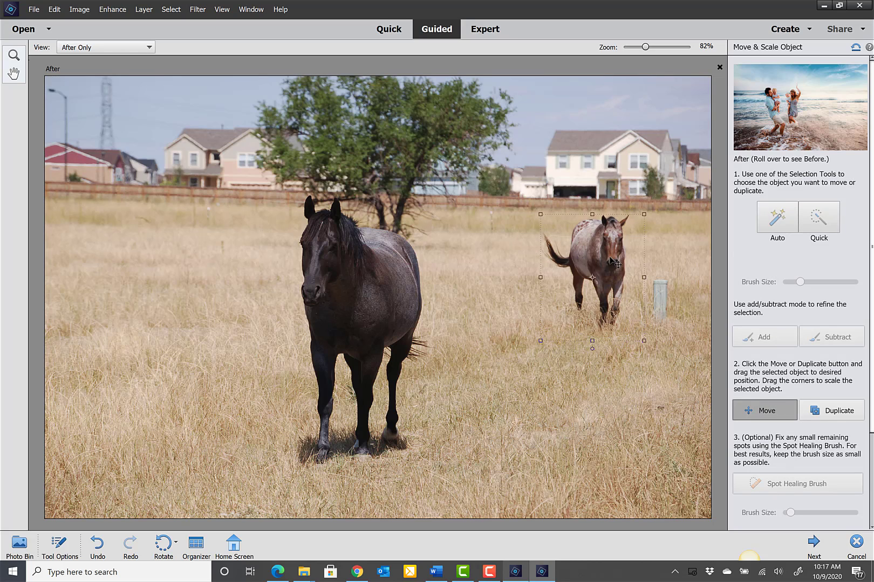
left_click_drag(613, 263, 494, 297)
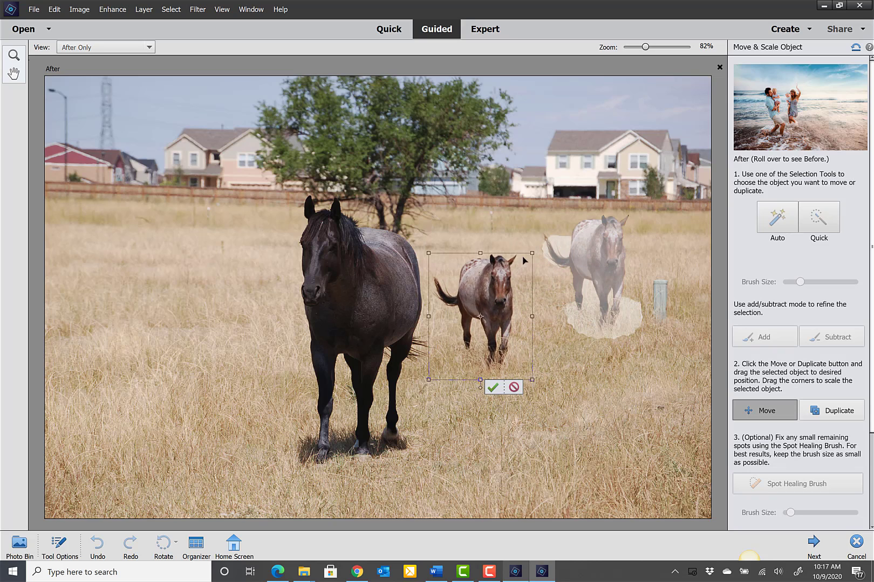
left_click_drag(531, 253, 535, 250)
left_click_drag(542, 244, 550, 230)
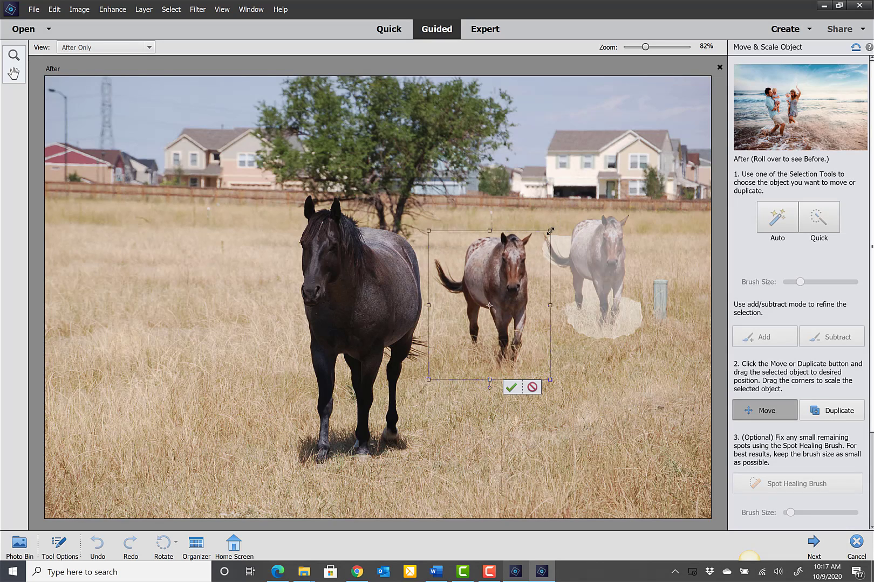
left_click_drag(507, 284, 504, 290)
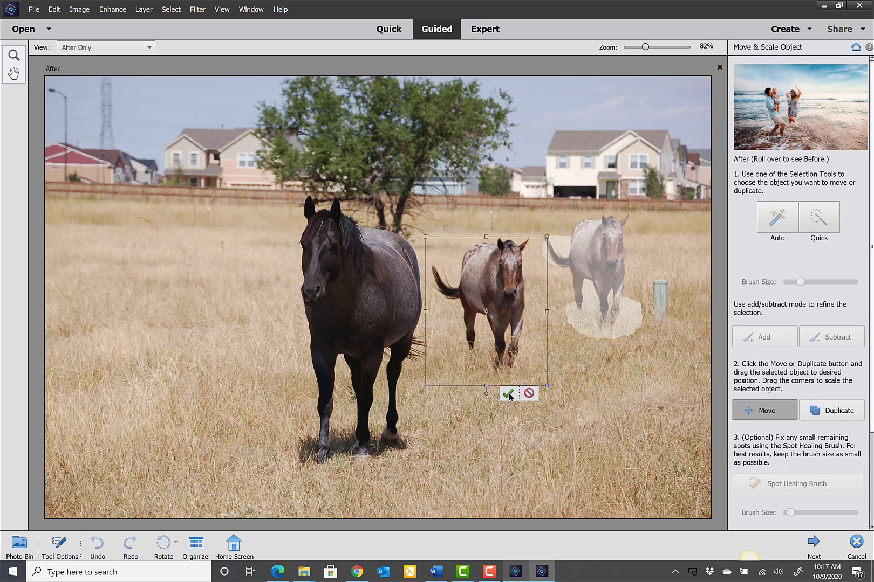
left_click(508, 394)
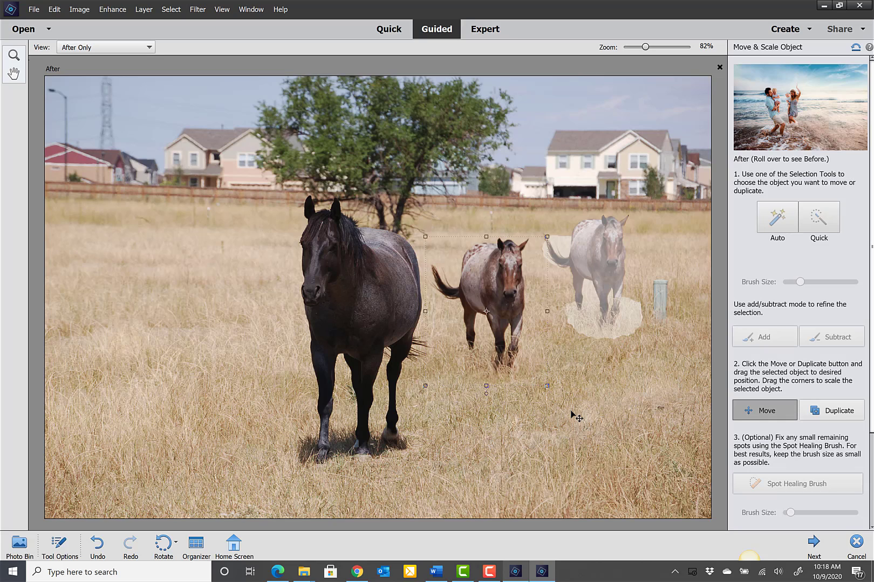
left_click(511, 394)
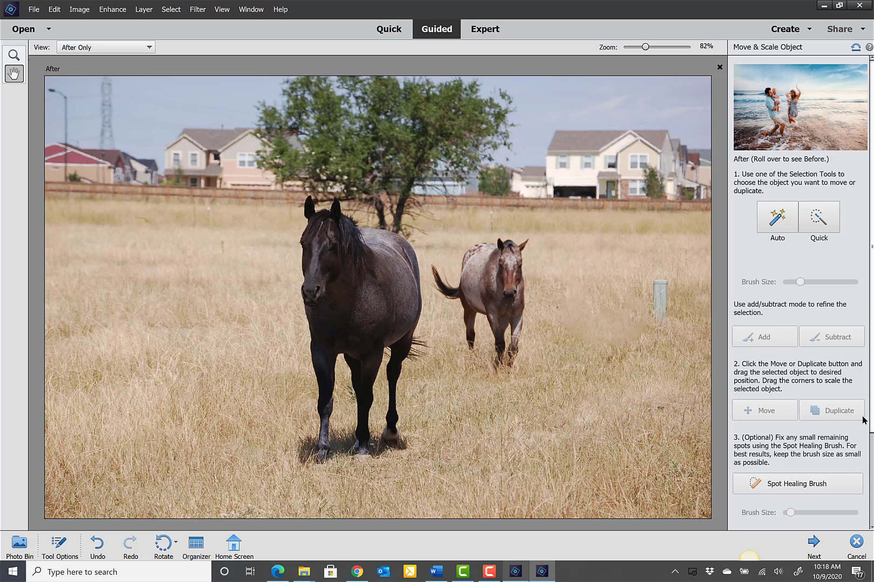
Remove the green post in the grass using the Spot Healing Brush with an enlarged brush.
scroll(870, 415, "down", 3)
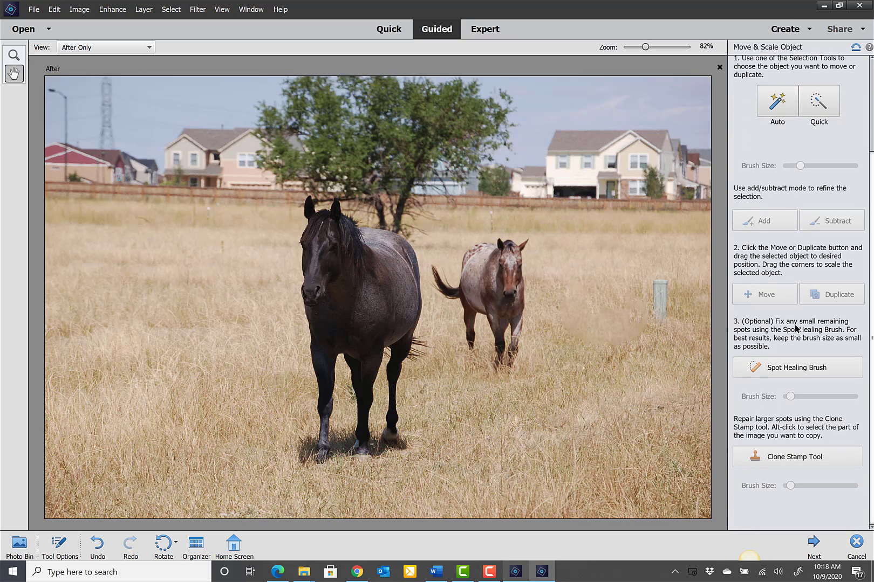
left_click(796, 372)
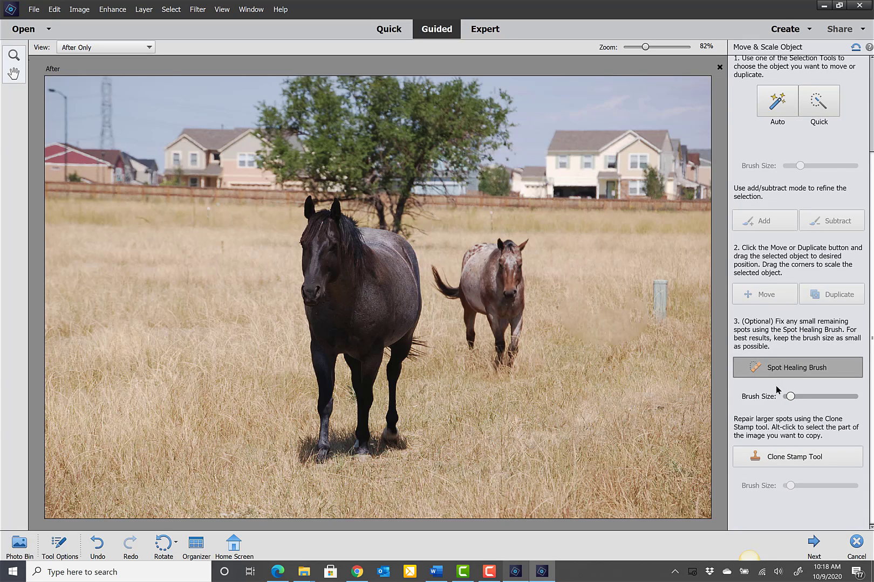
left_click_drag(790, 397, 801, 397)
mouse_move(664, 285)
left_mouse_down()
mouse_move(660, 319)
mouse_move(658, 273)
left_mouse_up()
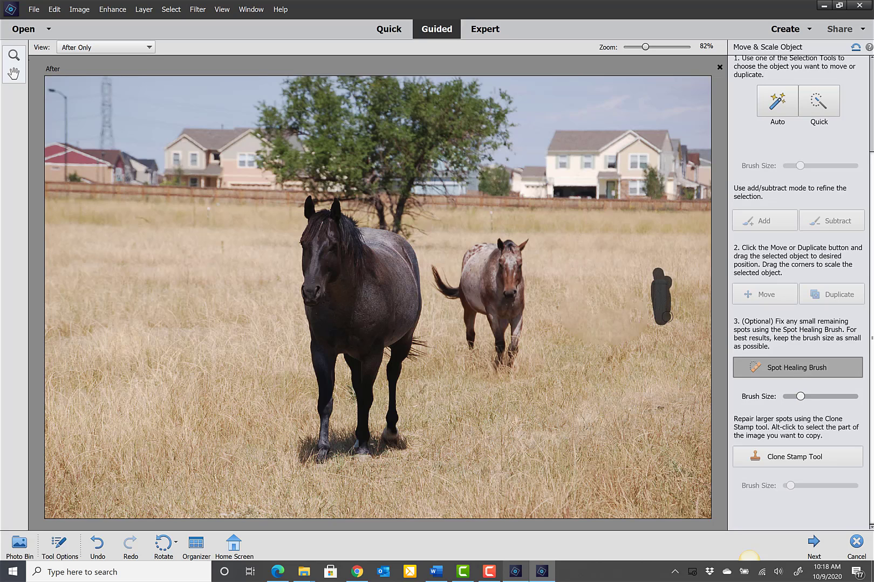
left_click_drag(667, 317, 667, 318)
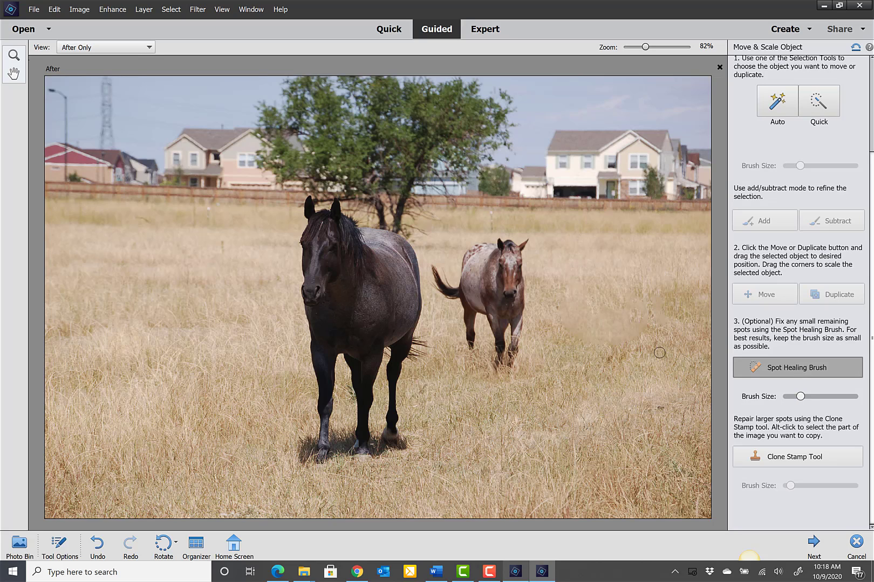
Repair the blotchy grass where the spotted horse originally stood using the Clone Stamp Tool with a larger brush.
left_click(797, 458)
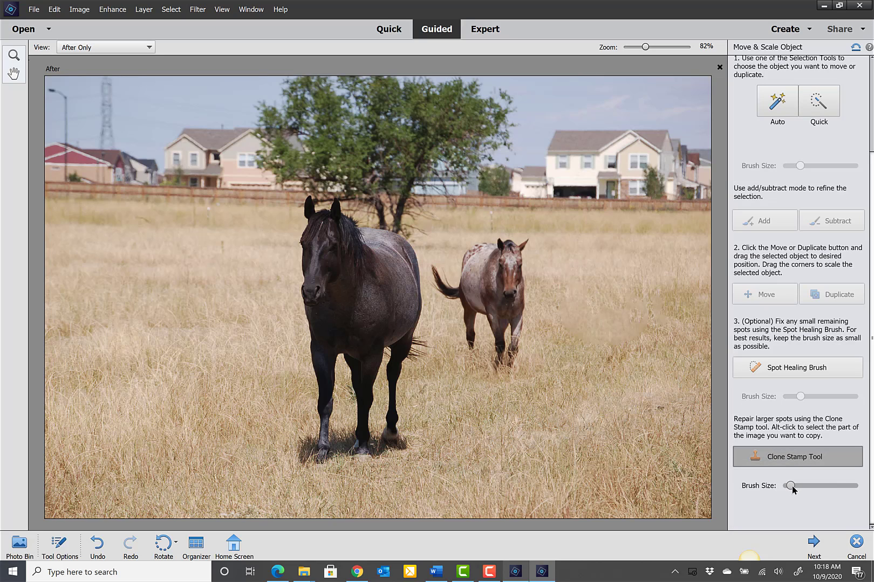
left_click_drag(791, 486, 821, 486)
left_click(812, 486)
left_click_drag(811, 486, 817, 488)
mouse_move(588, 330)
left_mouse_down()
mouse_move(615, 333)
mouse_move(628, 327)
mouse_move(579, 301)
left_mouse_up()
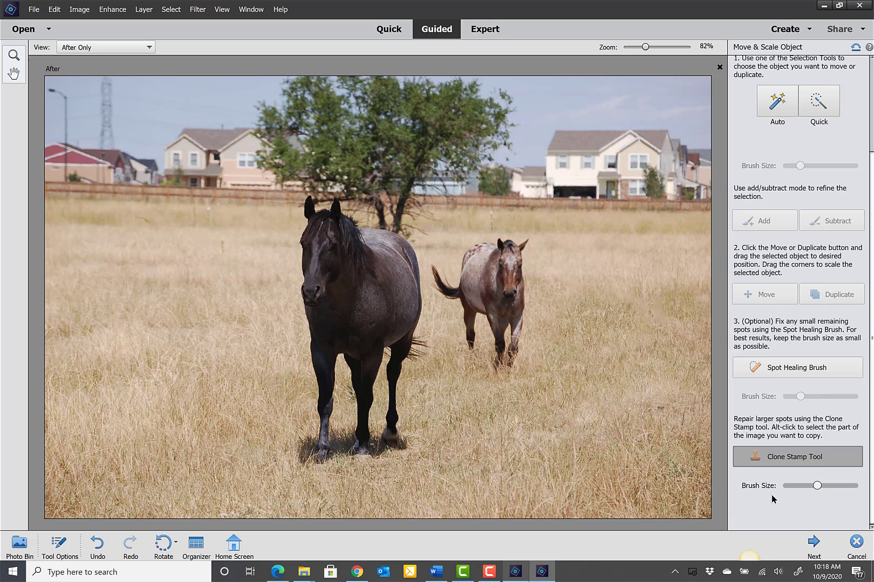
Finish the Move & Scale Object edit, continue in Expert mode, and fit the whole horse photo in view.
left_click(813, 543)
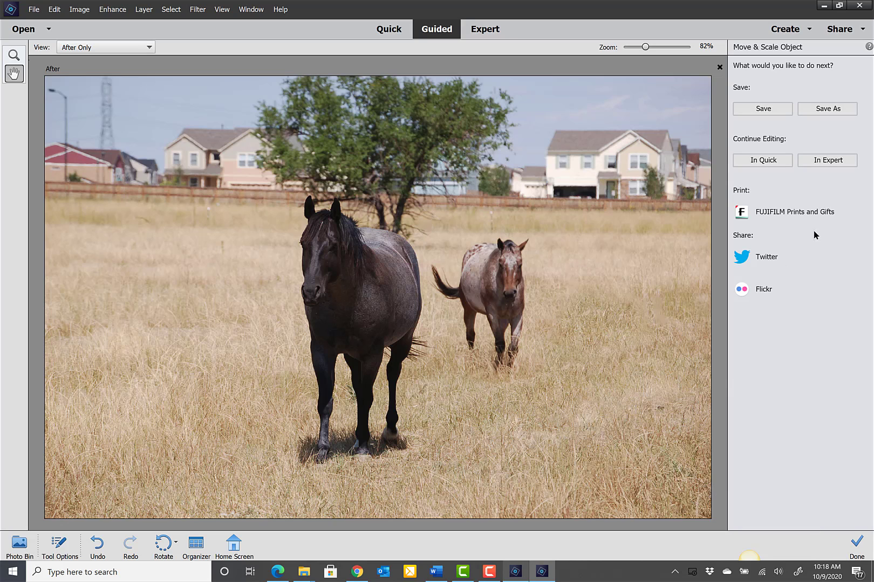
left_click(826, 160)
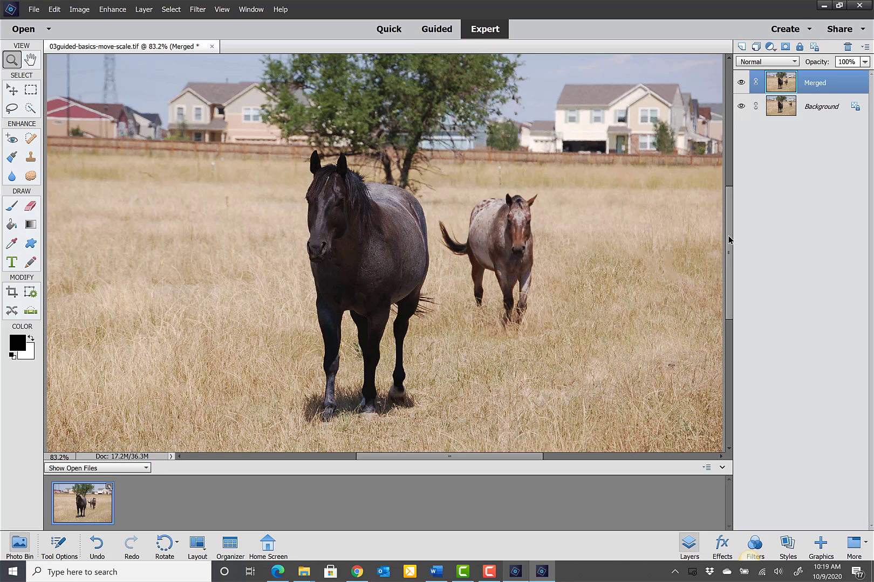
scroll(496, 260, "down", 2)
scroll(497, 259, "down", 2)
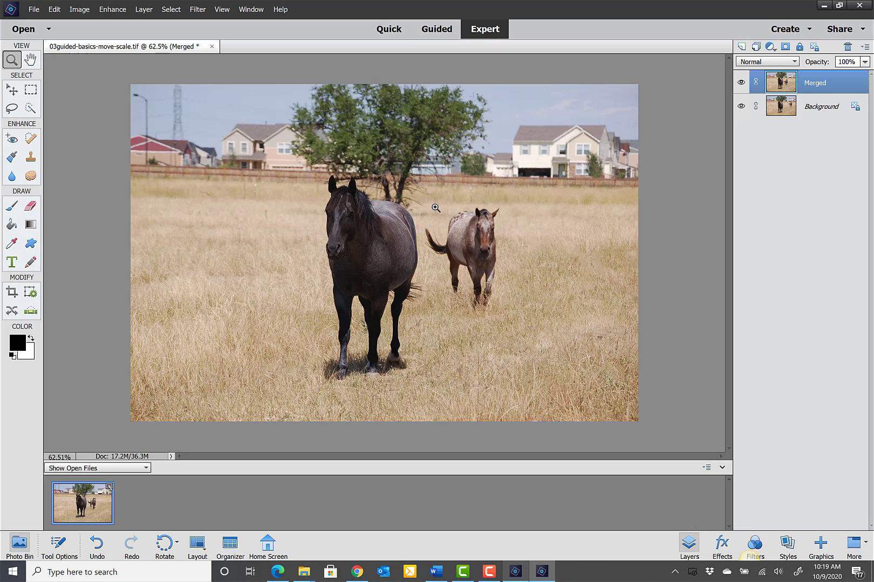
scroll(435, 208, "down", 1)
scroll(436, 207, "up", 1)
In the General preferences, keep Zoom with Scroll Wheel on and enable Allow Floating Documents in Expert Mode.
left_click(33, 10)
mouse_move(53, 9)
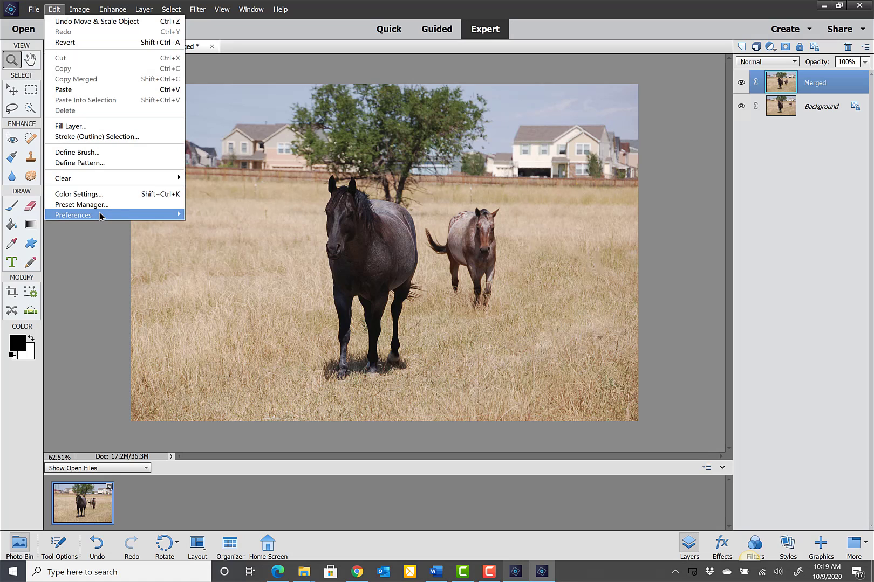
mouse_move(102, 215)
left_click(211, 216)
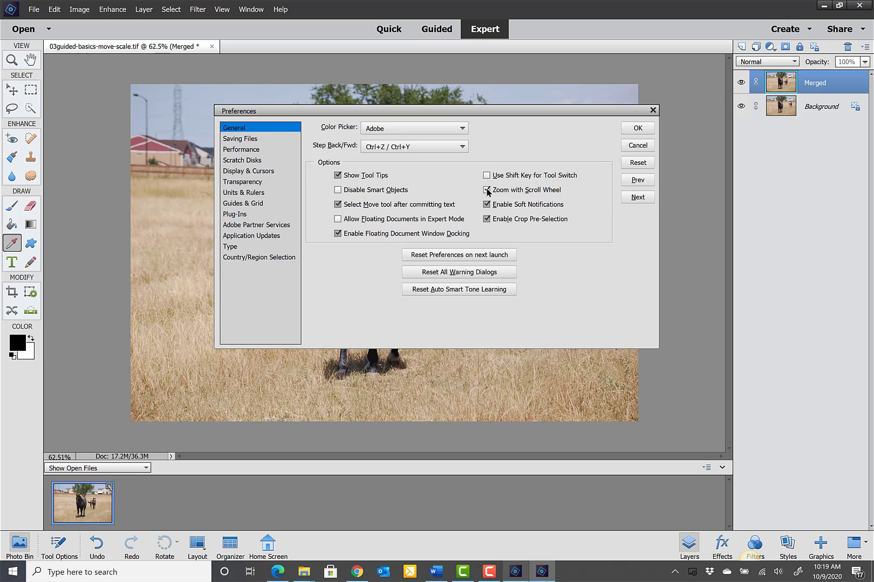
left_click(486, 190)
left_click(338, 219)
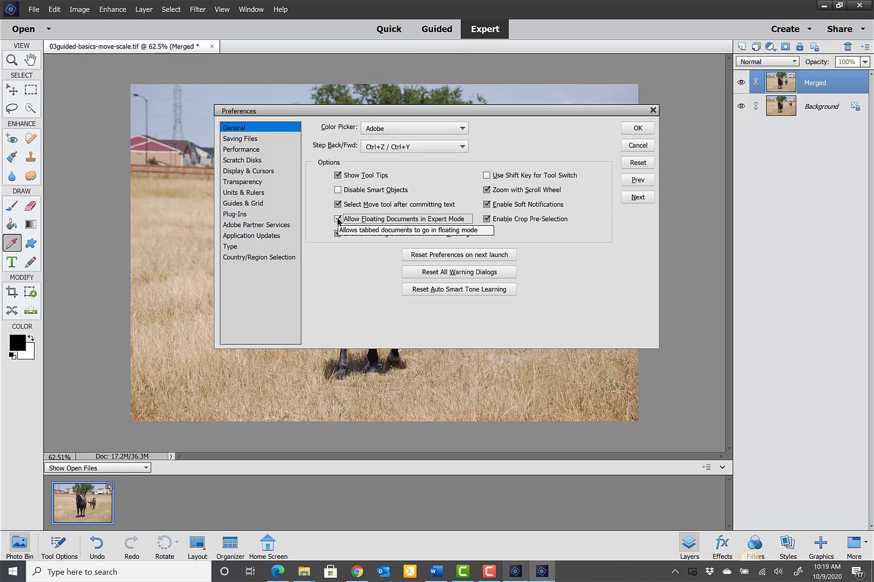
left_click(632, 131)
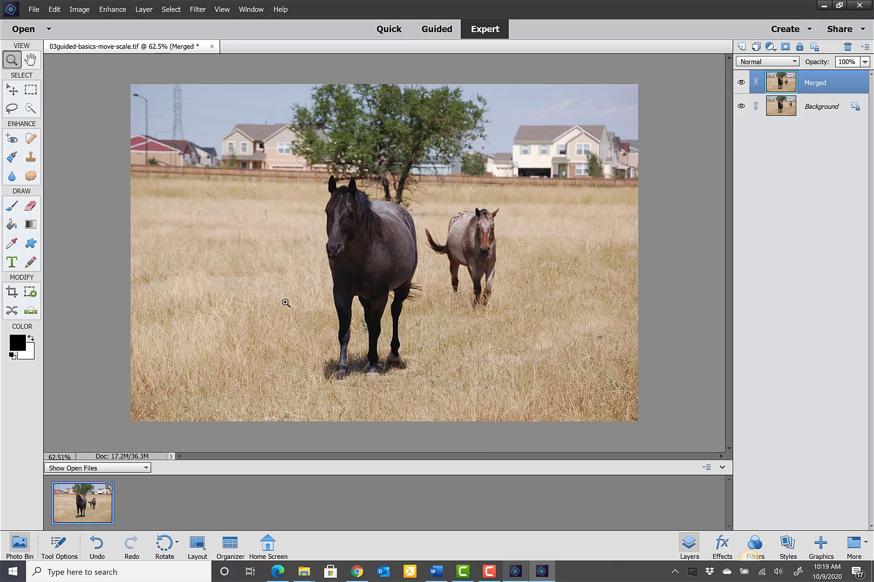
Crop the photo to a portrait 4 x 6 in frame, 4 in wide and 6 in high, containing both horses.
left_click(11, 292)
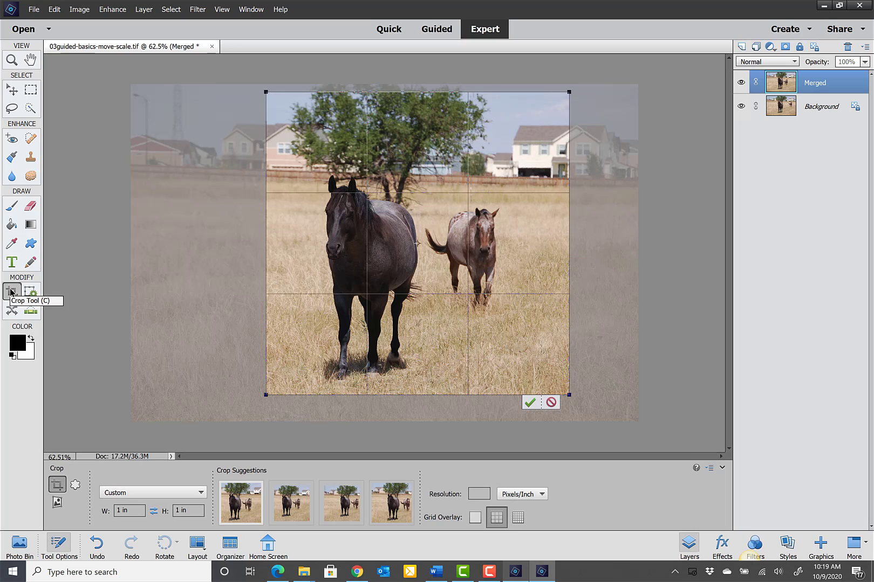
left_click(199, 493)
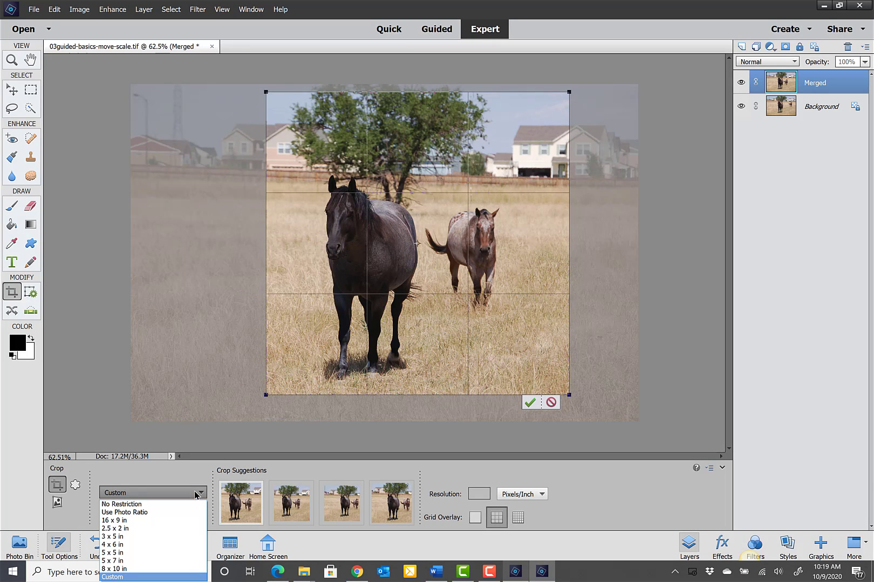
left_click(168, 545)
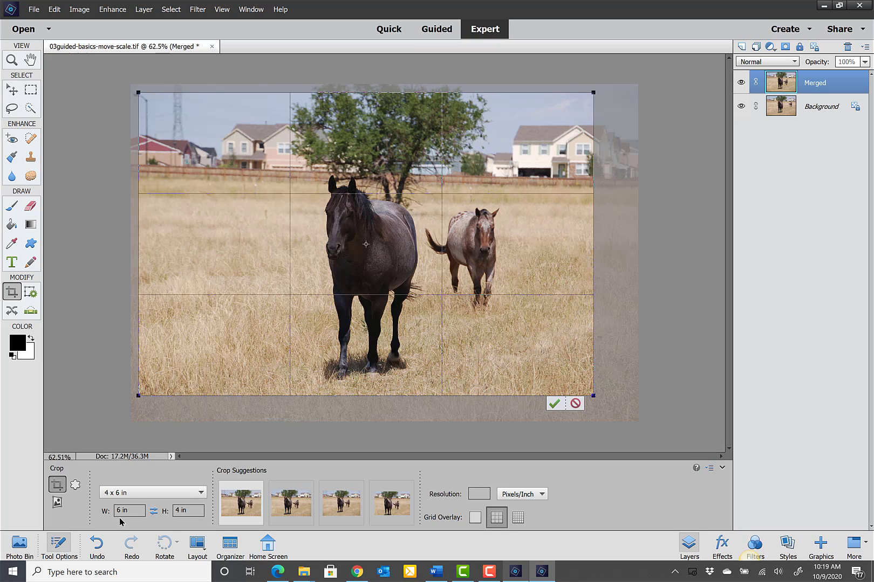
left_click(154, 513)
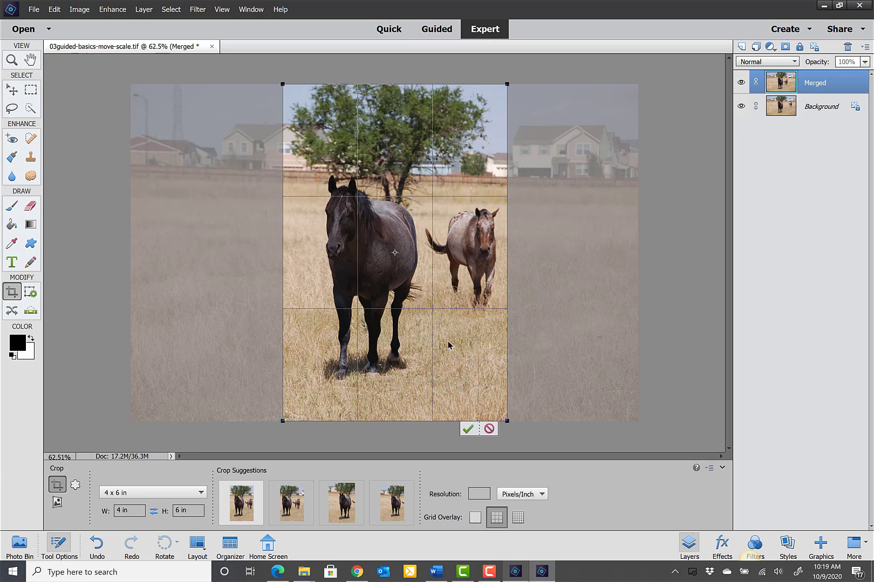
left_click_drag(460, 281, 469, 280)
left_click(476, 428)
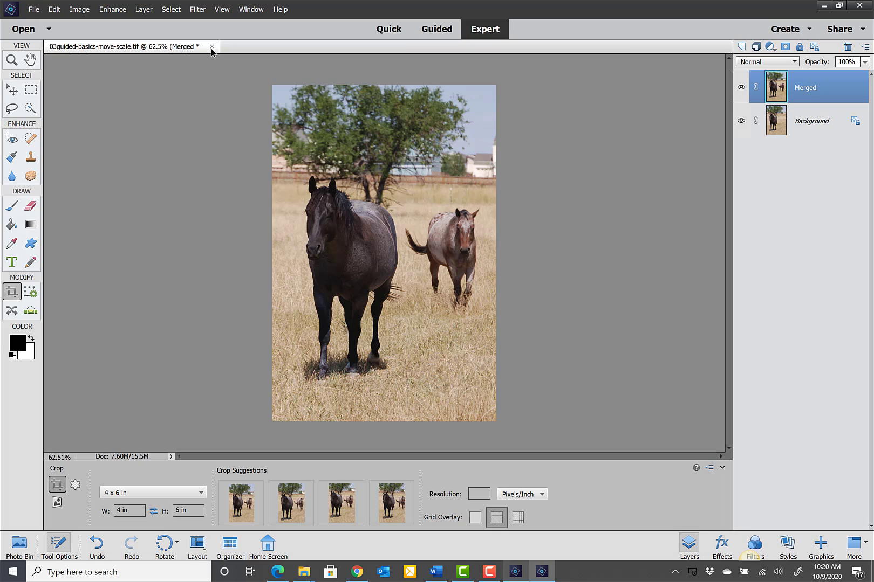
Save the cropped photo as a JPEG named 4x6 in the whats-new-version21 folder at Maximum quality.
left_click(33, 9)
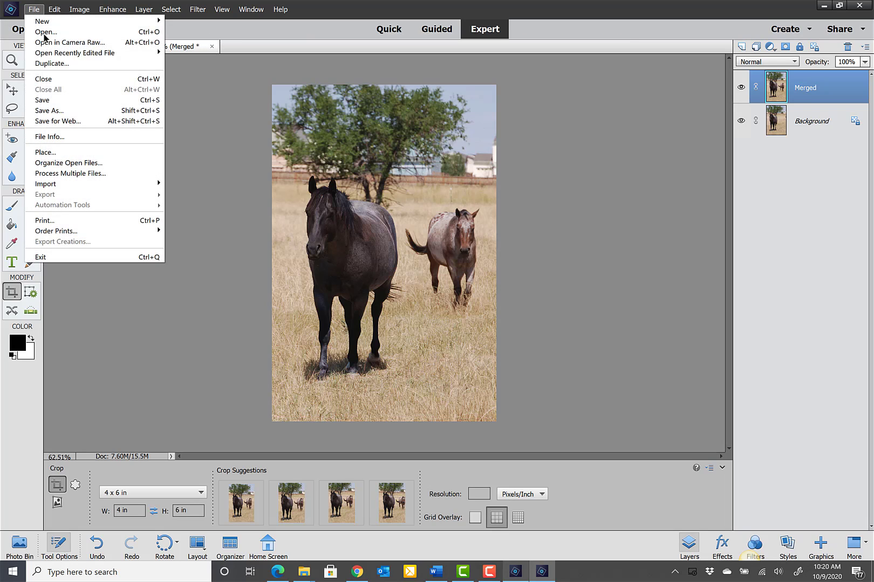
left_click(59, 111)
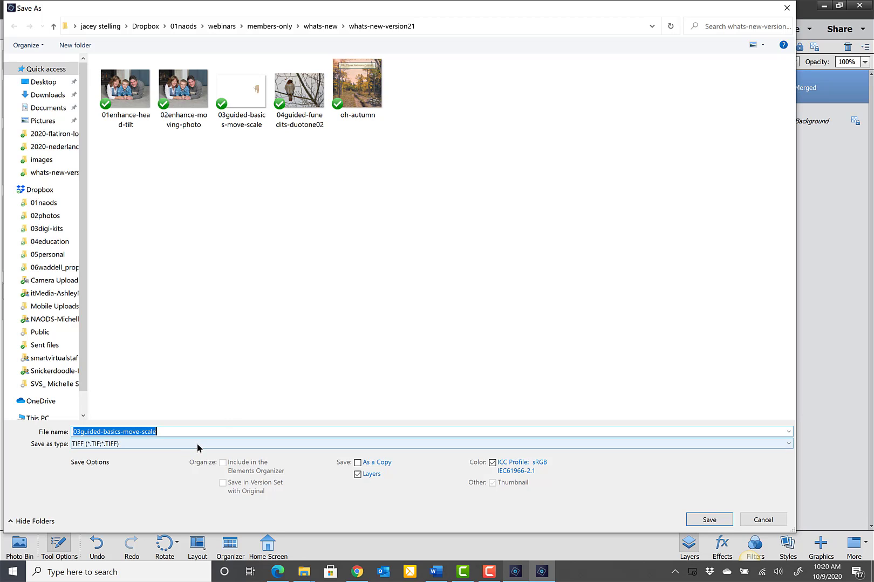
left_click(196, 444)
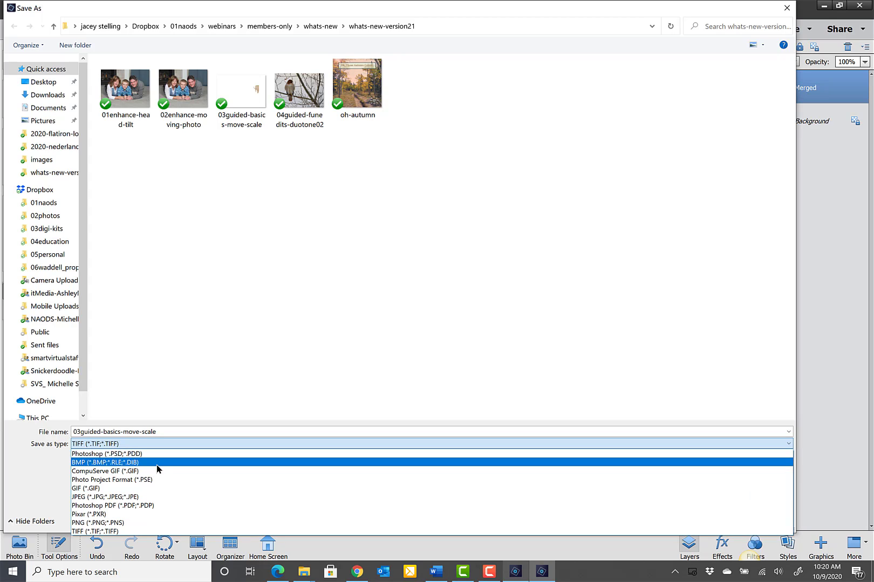
left_click(145, 497)
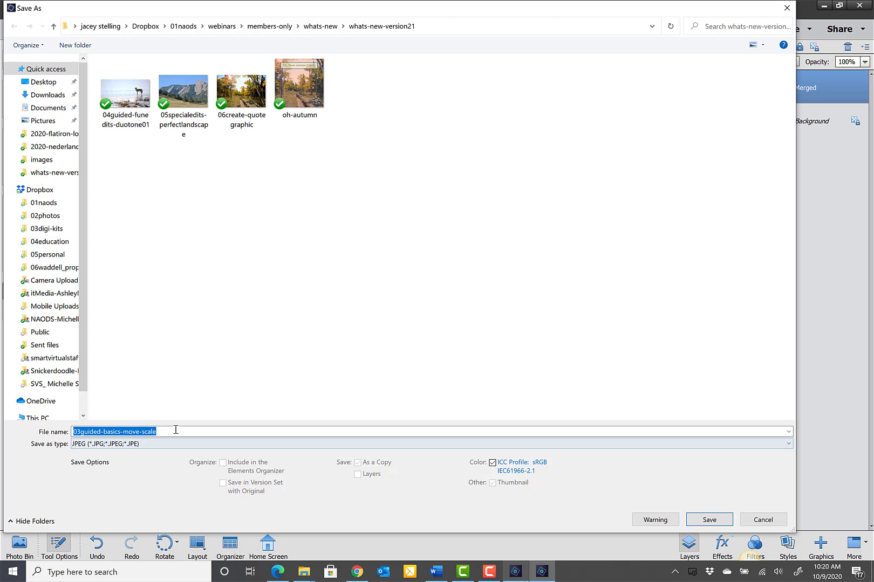
type("4x")
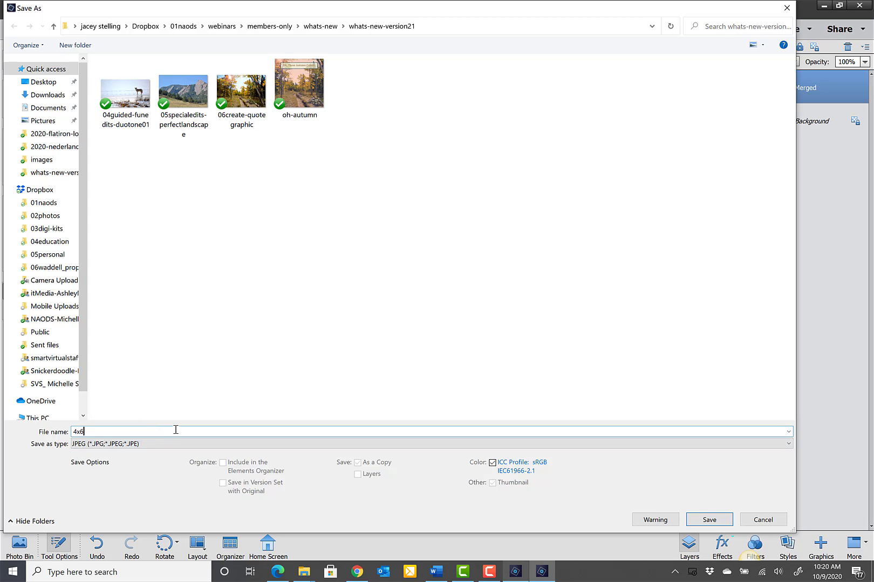
type("6")
left_click(706, 519)
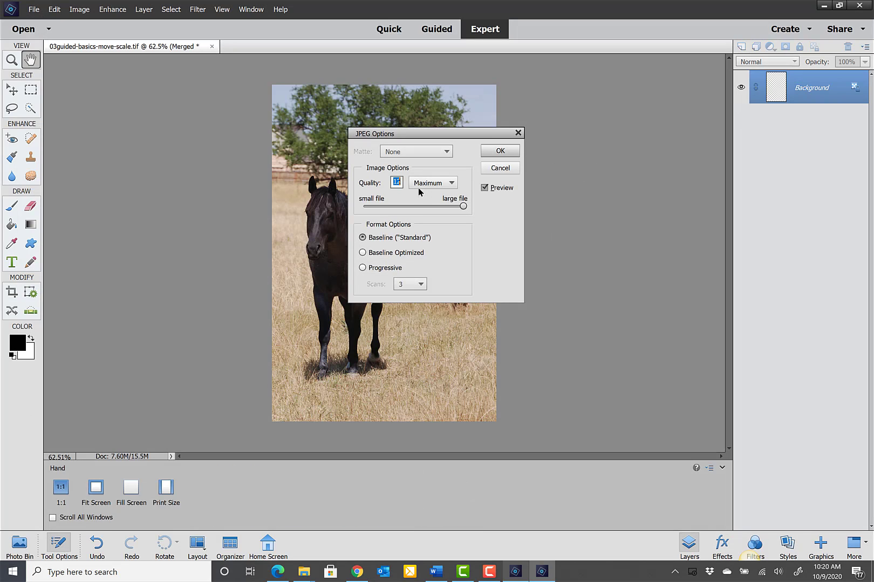
left_click(501, 150)
Close the horse photo 03guided-basics-move-scale.tif.
key("c")
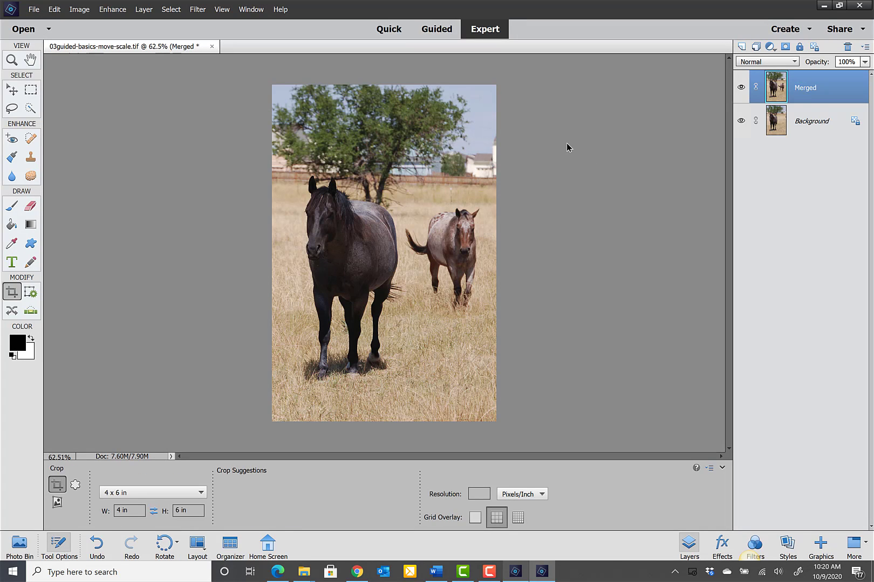
left_click(212, 46)
left_click(438, 218)
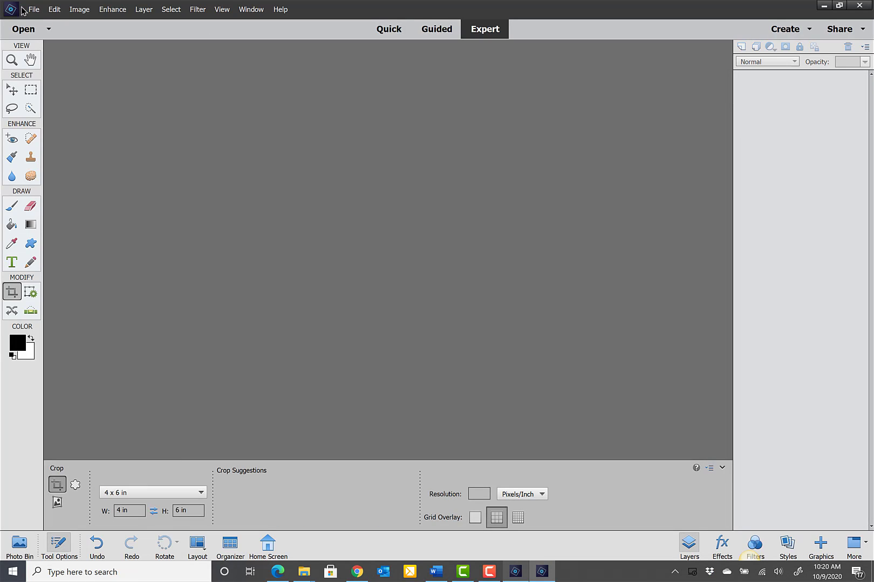
Open the coyote photo 04guided-funedits-duotone01.jpg from the whats-new-version21 folder.
left_click(32, 9)
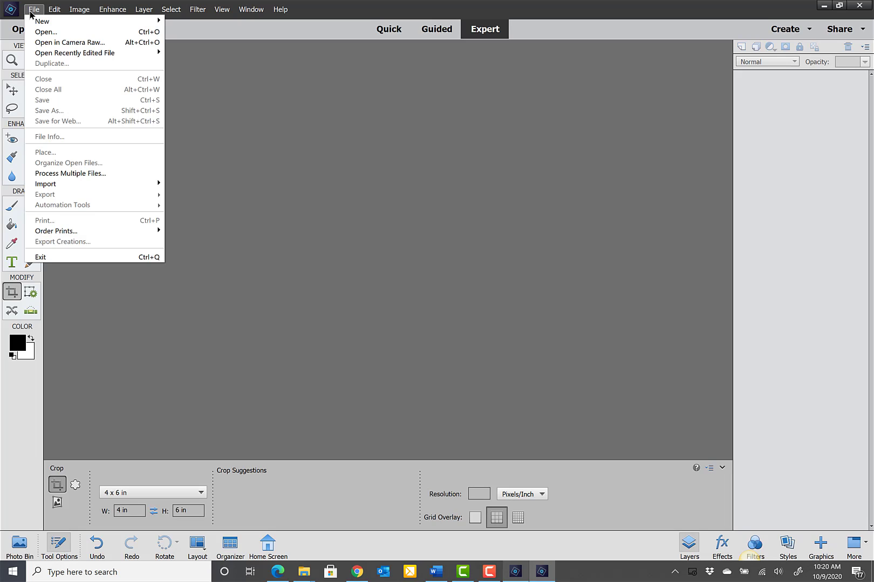
left_click(37, 32)
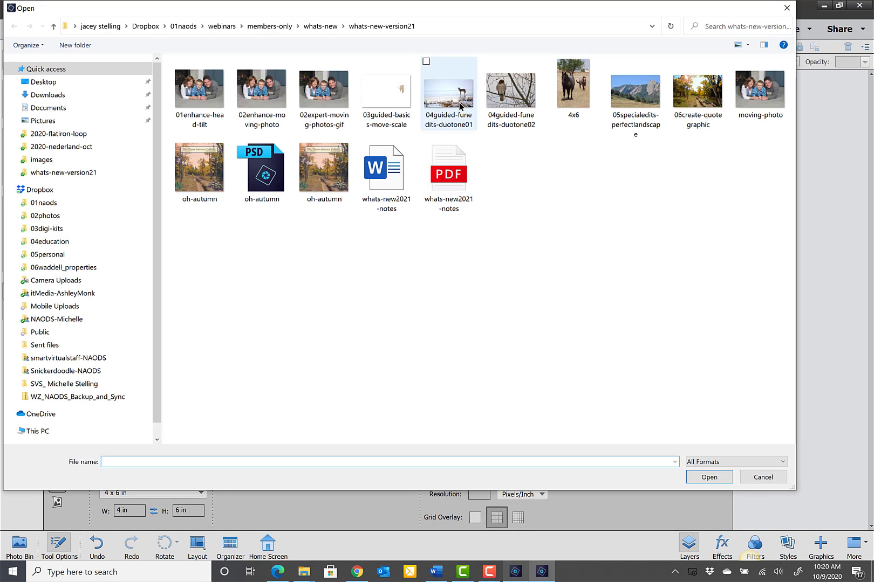
left_click(448, 91)
left_click(707, 477)
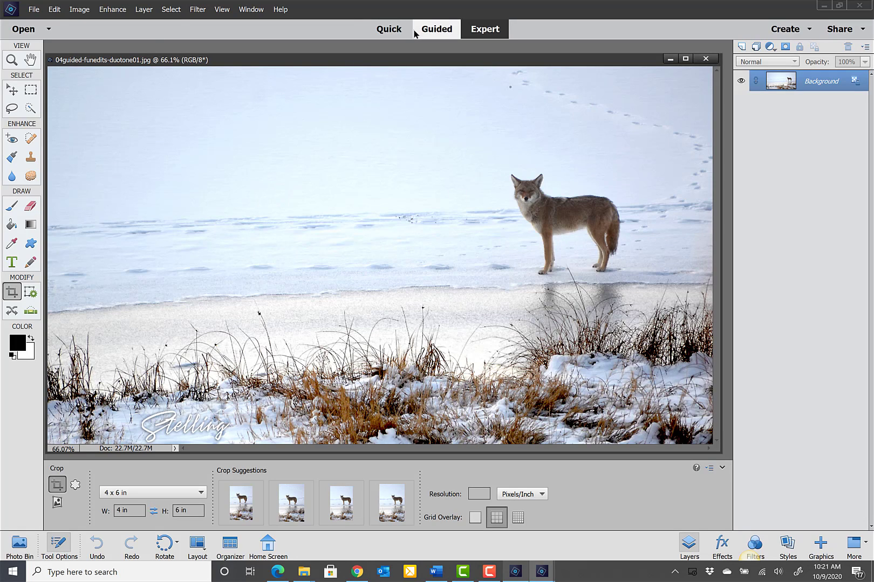
Start the Duotone Effect guided edit from the Fun Edits for the coyote photo.
left_click(431, 31)
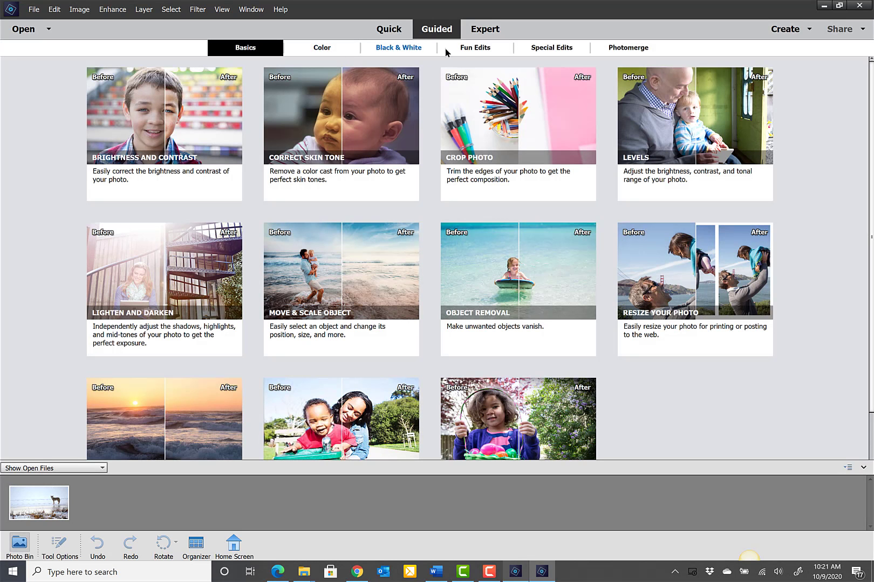
left_click(467, 50)
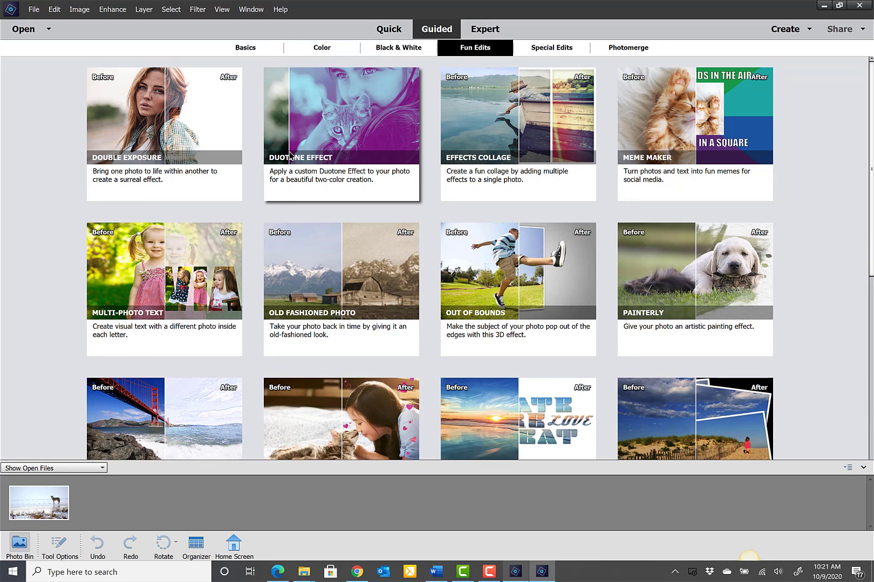
left_click(357, 131)
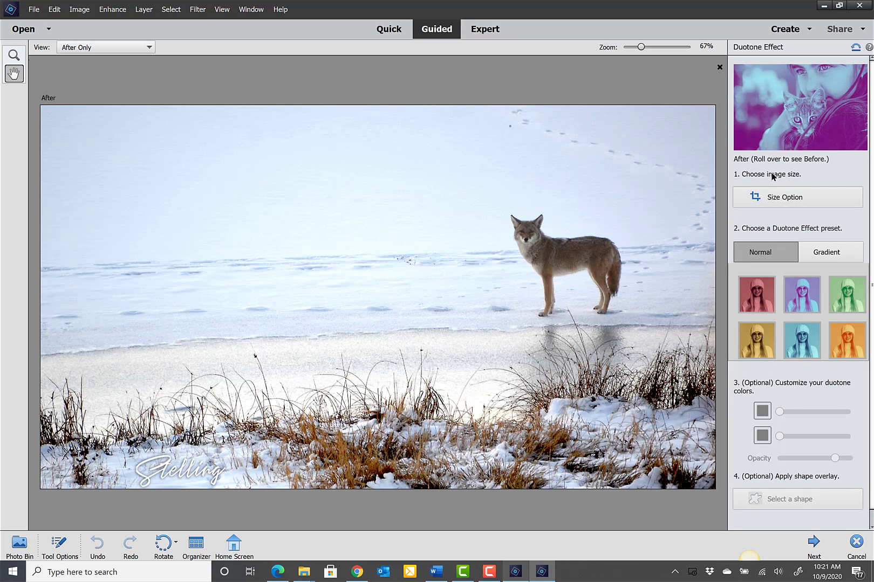
Try the Instagram Stories size with its crop frame moved over the coyote, and the Instagram Post size.
left_click(776, 197)
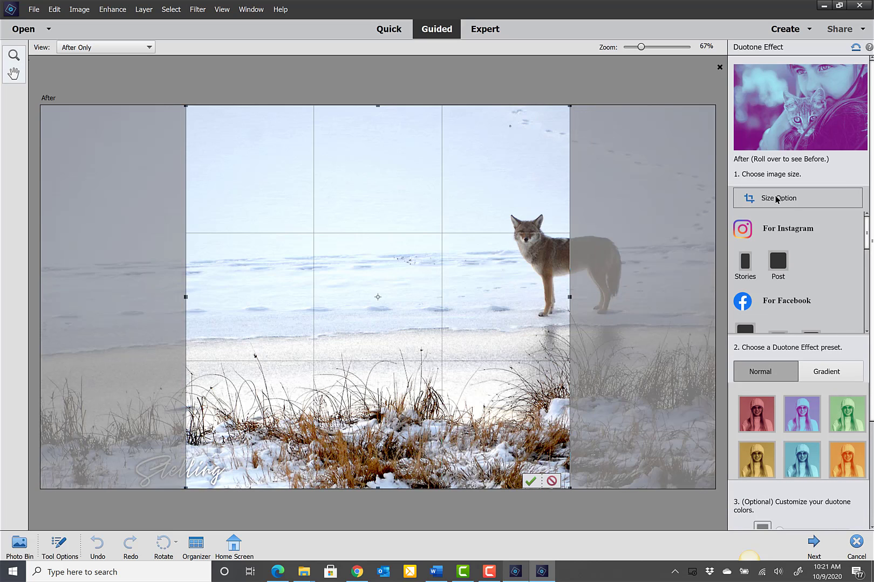
left_click(745, 262)
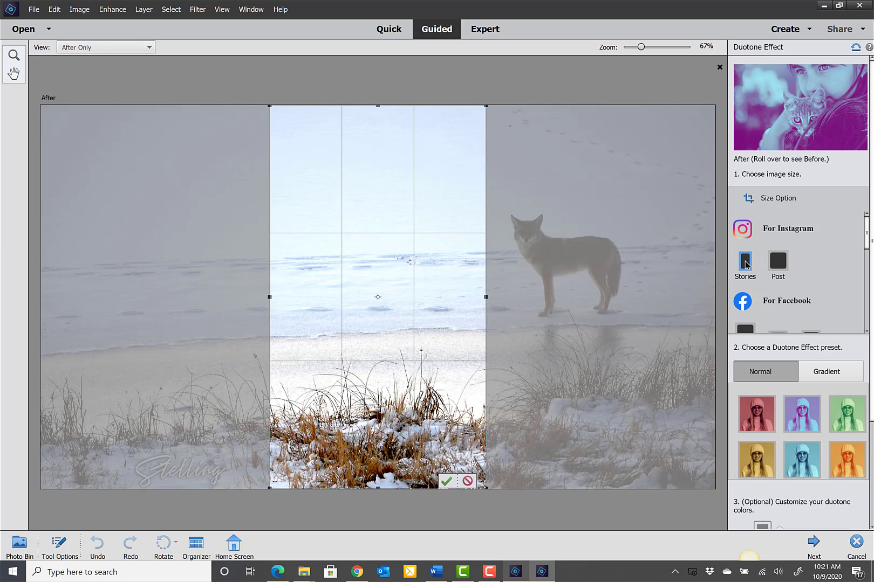
left_click_drag(361, 250, 516, 247)
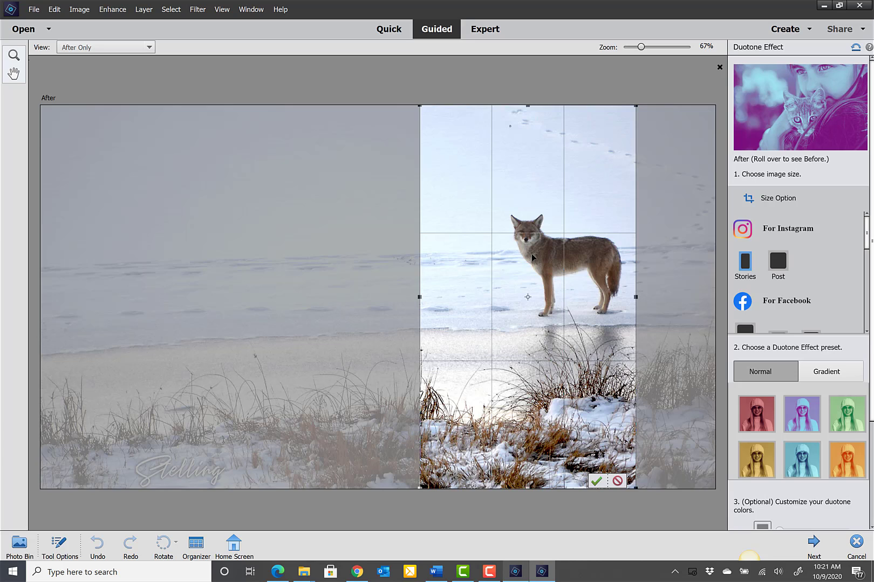
left_click(782, 261)
Look through the remaining size options for Facebook, Twitter and Photos, including the aspect-ratio presets.
scroll(812, 264, "down", 1)
scroll(812, 262, "down", 3)
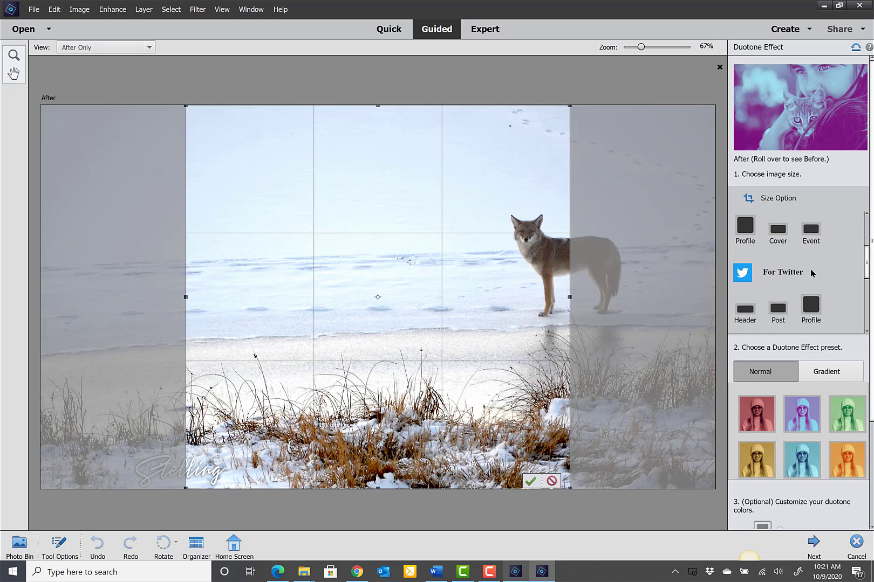
scroll(810, 269, "down", 3)
scroll(824, 253, "up", 2)
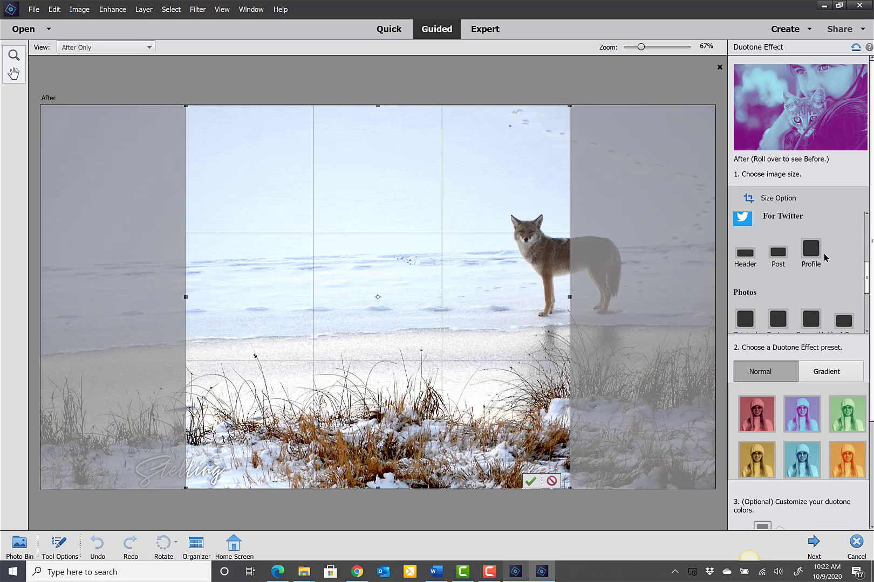
scroll(828, 244, "down", 1)
scroll(802, 249, "down", 1)
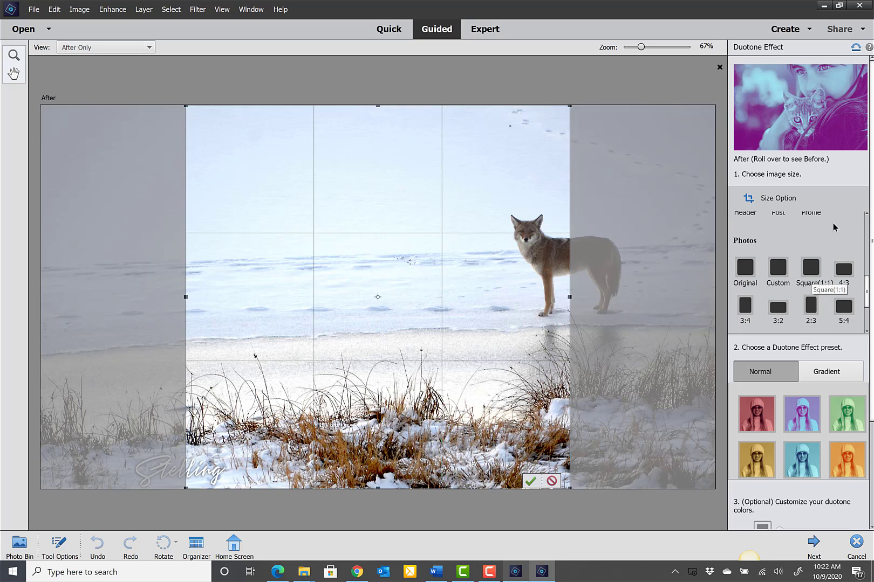
scroll(832, 224, "down", 1)
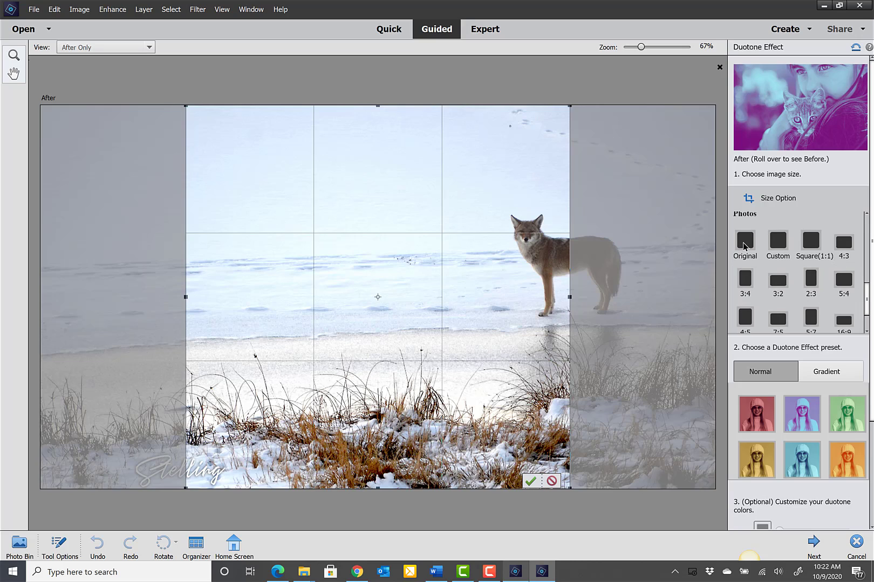
scroll(819, 252, "down", 3)
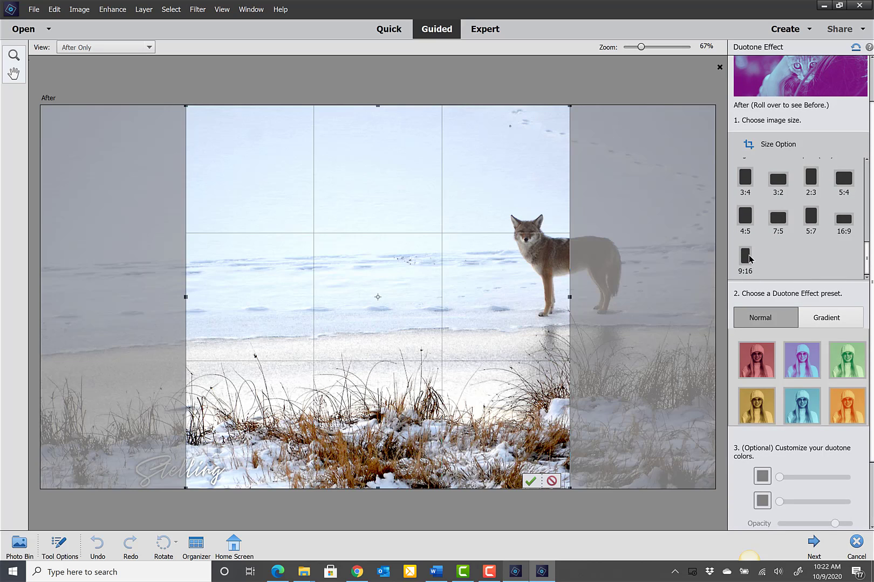
scroll(814, 257, "up", 3)
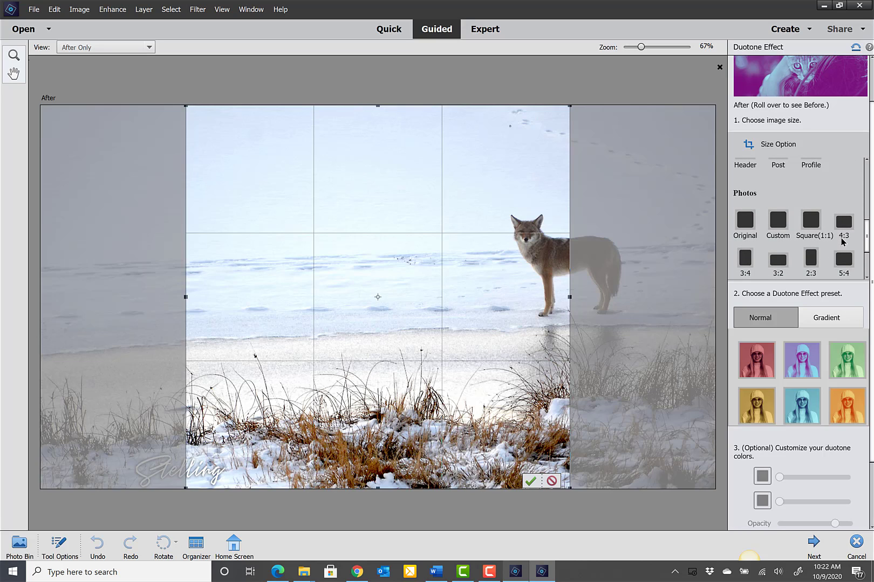
Crop the photo to the Square (1:1) size with the whole coyote inside the frame.
left_click(843, 223)
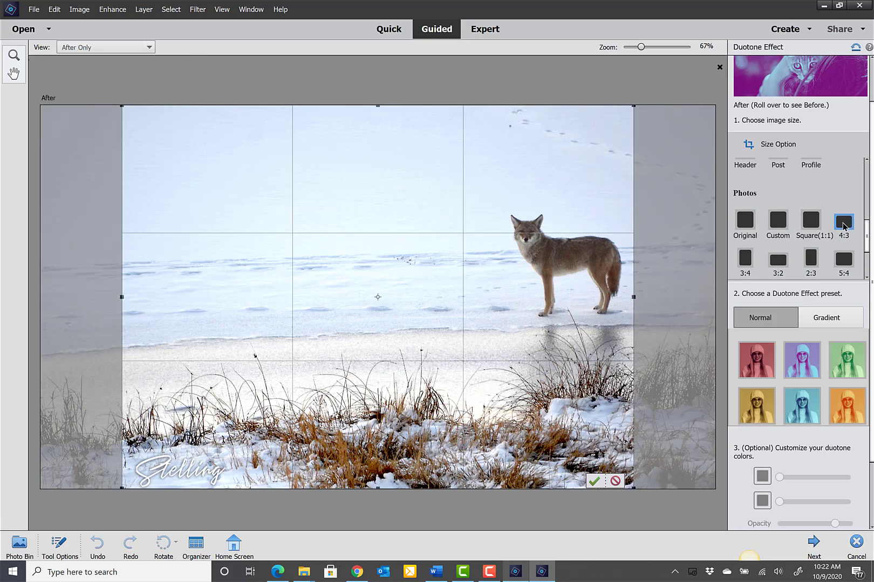
left_click(811, 222)
left_click_drag(467, 222, 539, 219)
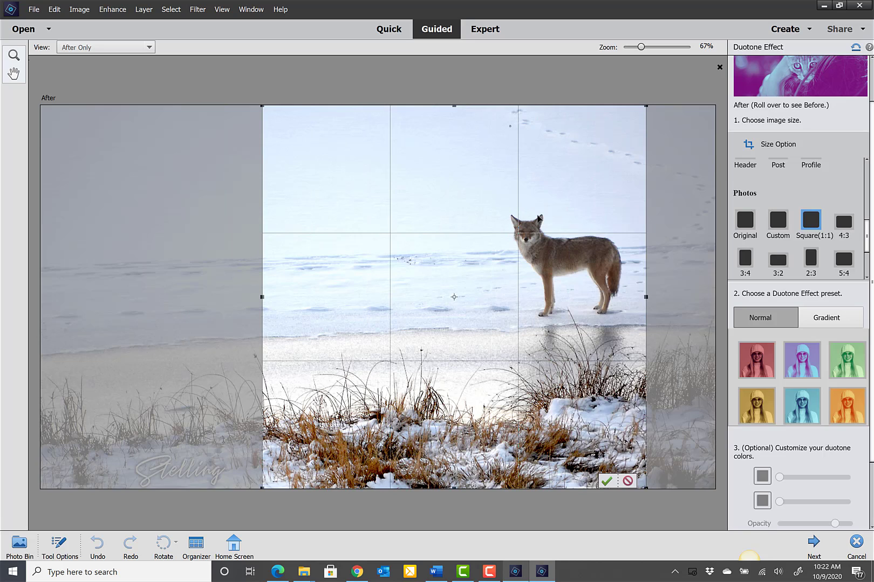
left_click(606, 483)
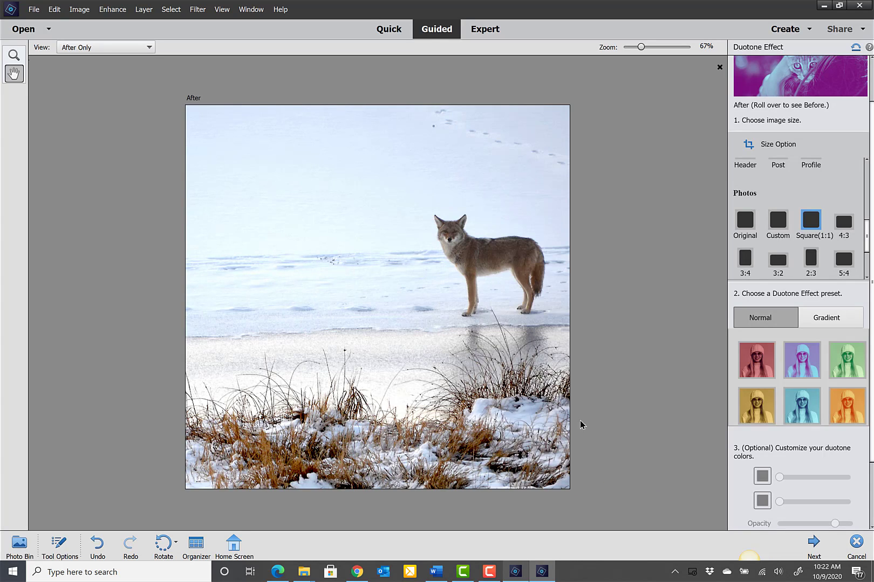
Try several Normal duotone presets, ending with the purple and cyan one, and test its color and opacity sliders.
left_click(756, 360)
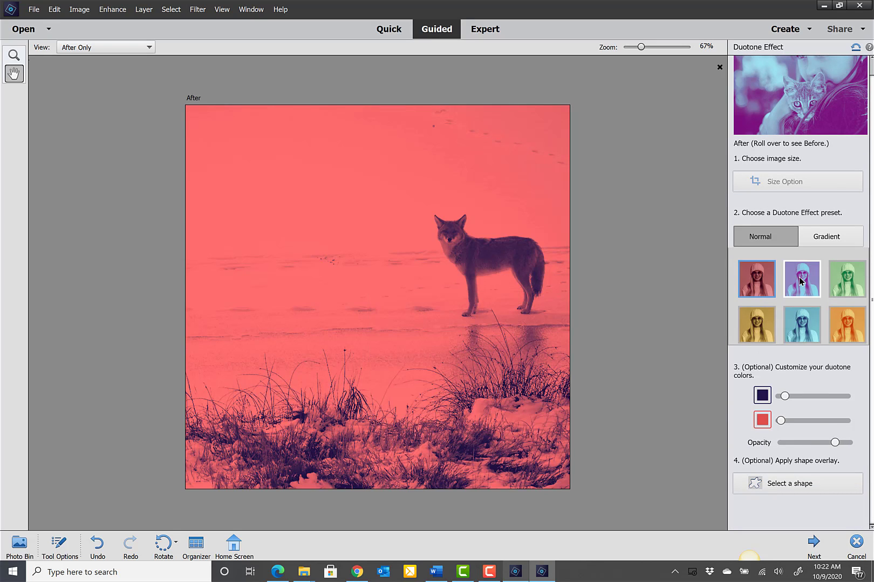
left_click(801, 280)
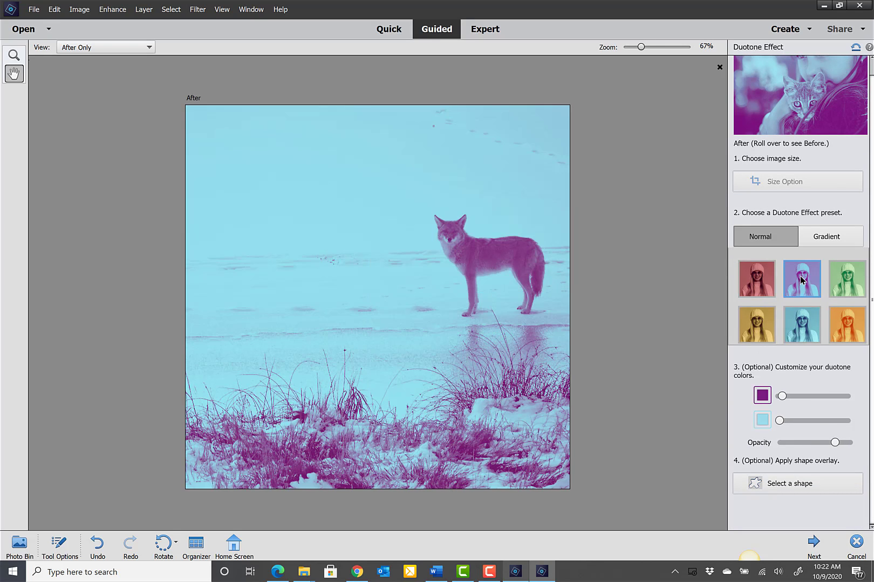
left_click(845, 275)
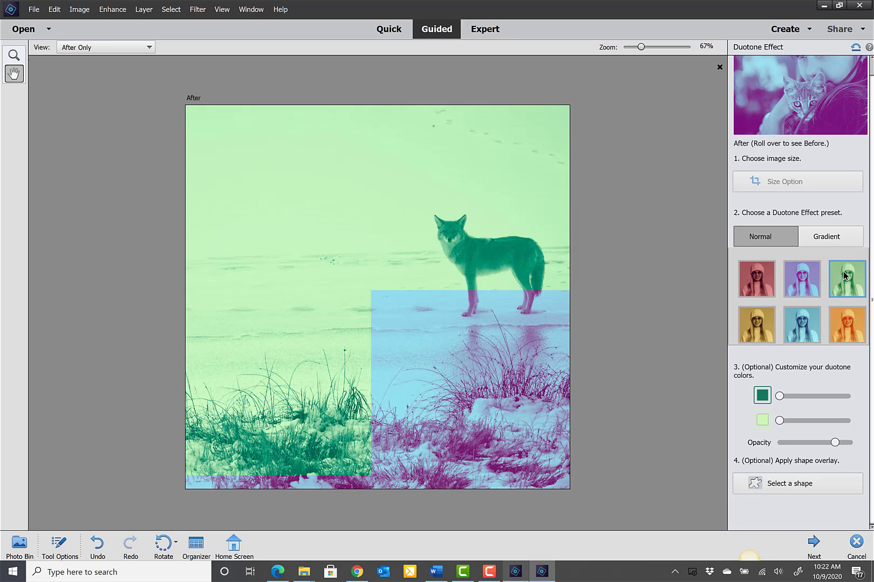
left_click(844, 323)
left_click(807, 328)
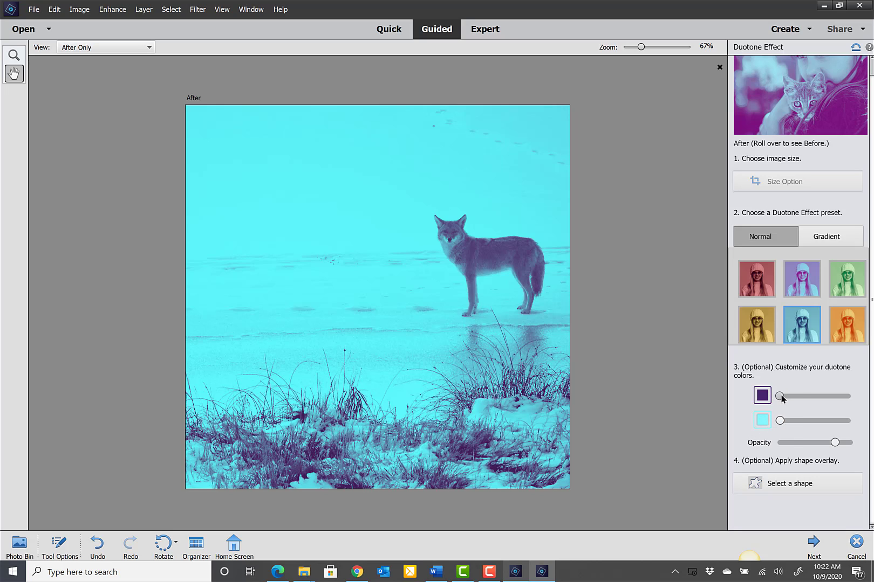
left_click_drag(802, 396, 774, 424)
mouse_move(835, 444)
left_mouse_down()
mouse_move(802, 445)
mouse_move(833, 447)
left_mouse_up()
Apply the purple and light-blue Gradient duotone preset with the Reflected style and its angle turned diagonally toward the upper left.
left_click(834, 237)
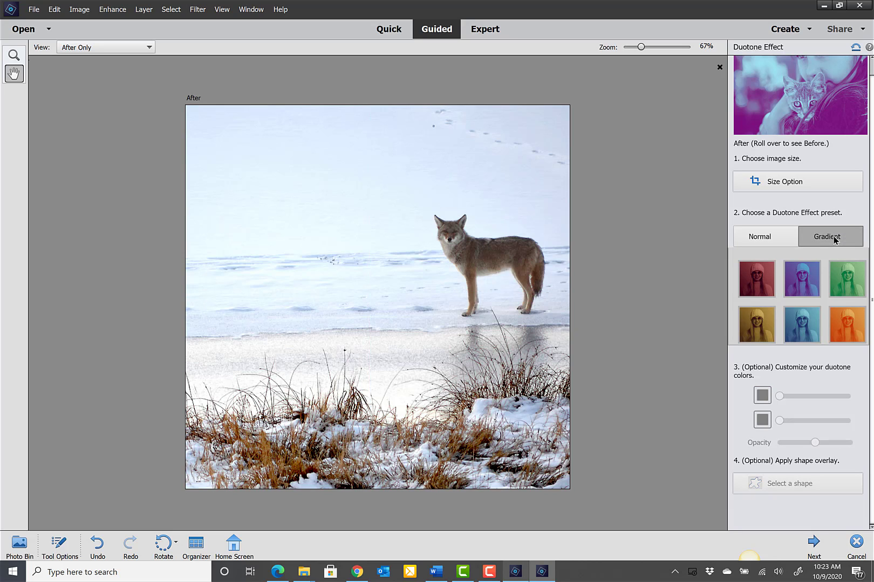
left_click(800, 286)
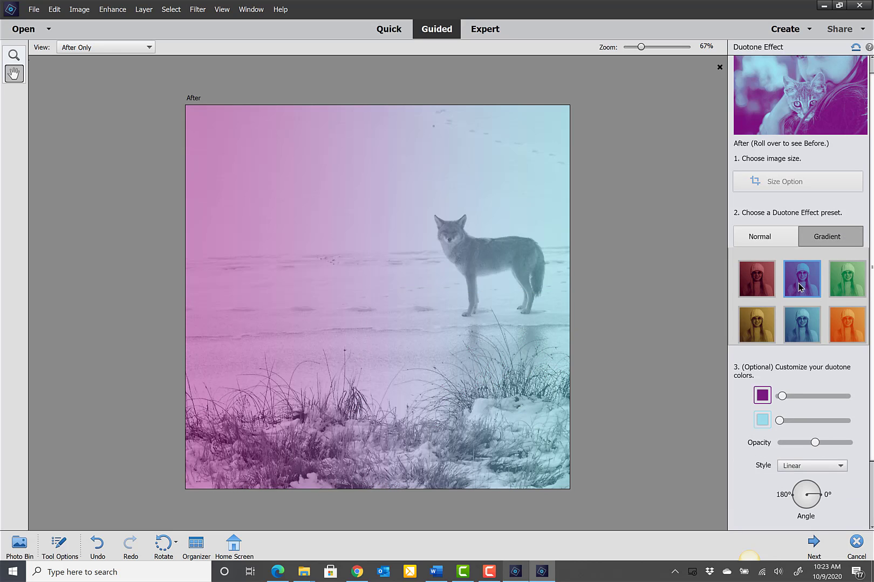
left_click(823, 465)
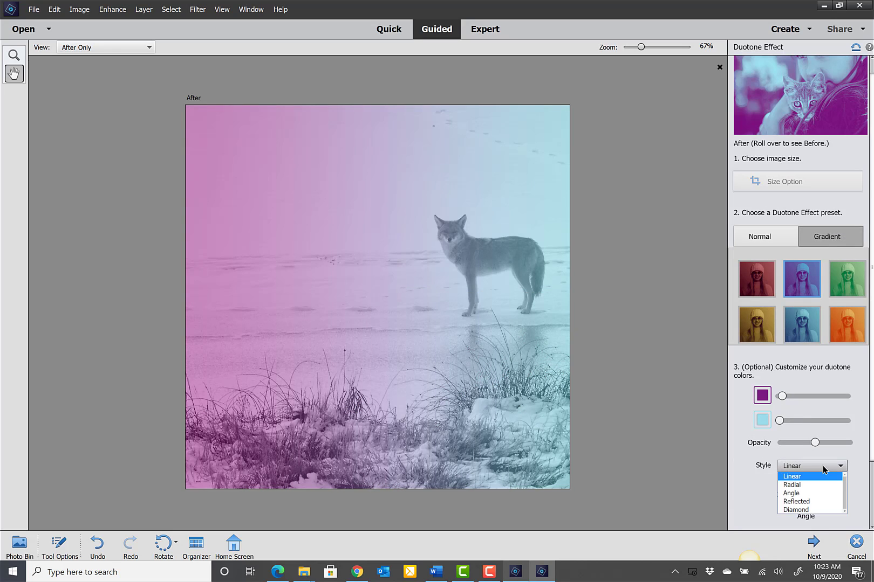
left_click(800, 485)
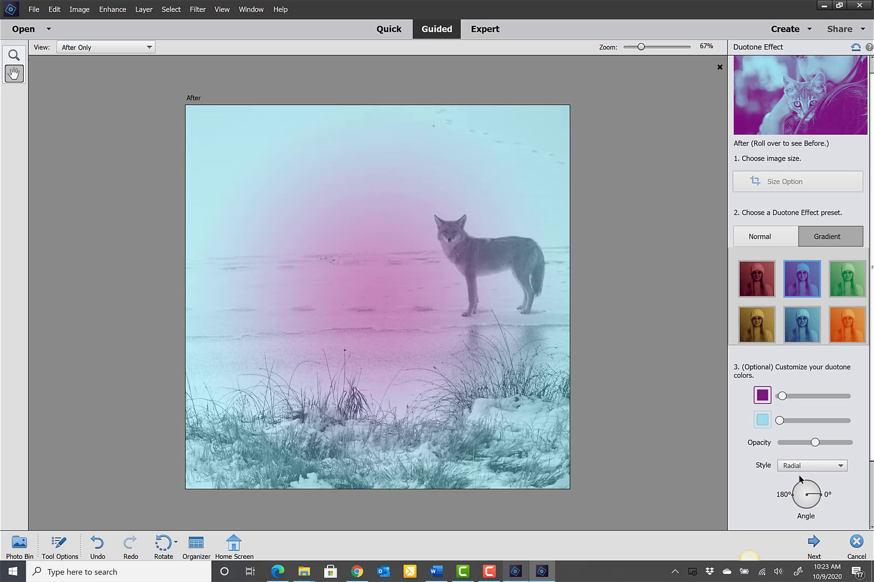
left_click(817, 467)
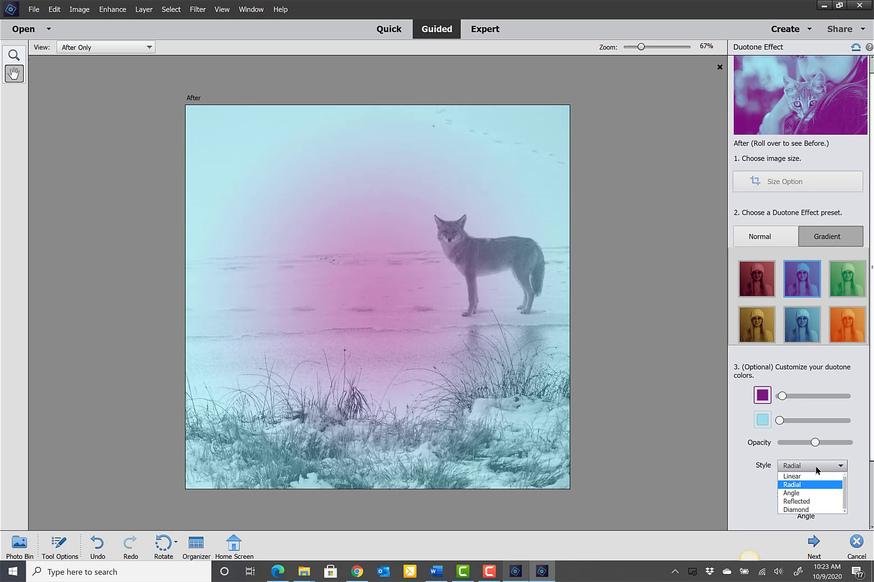
left_click(805, 504)
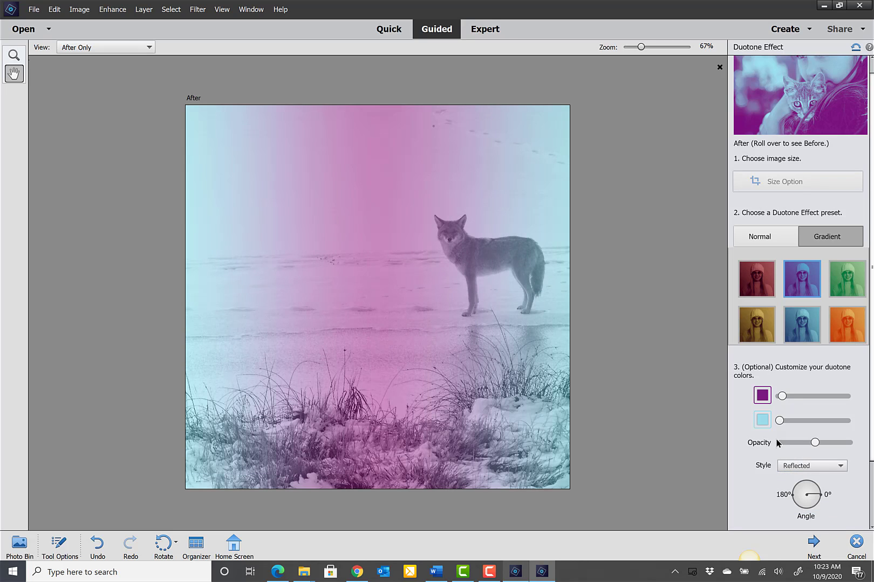
left_click(801, 489)
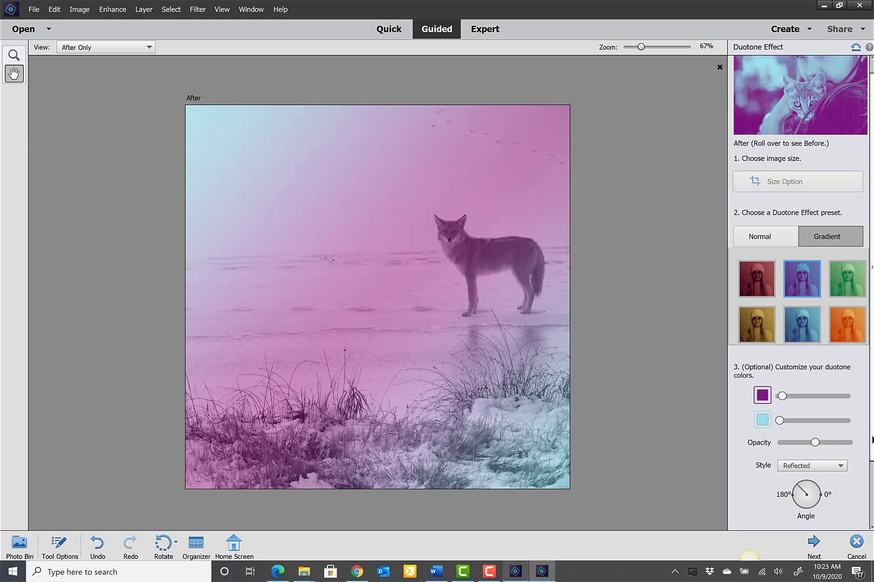
Try the rough-edged circle as shape overlay with Black & White surroundings, enlarged to nearly fill the photo and cover most of the coyote.
left_click_drag(872, 439, 871, 522)
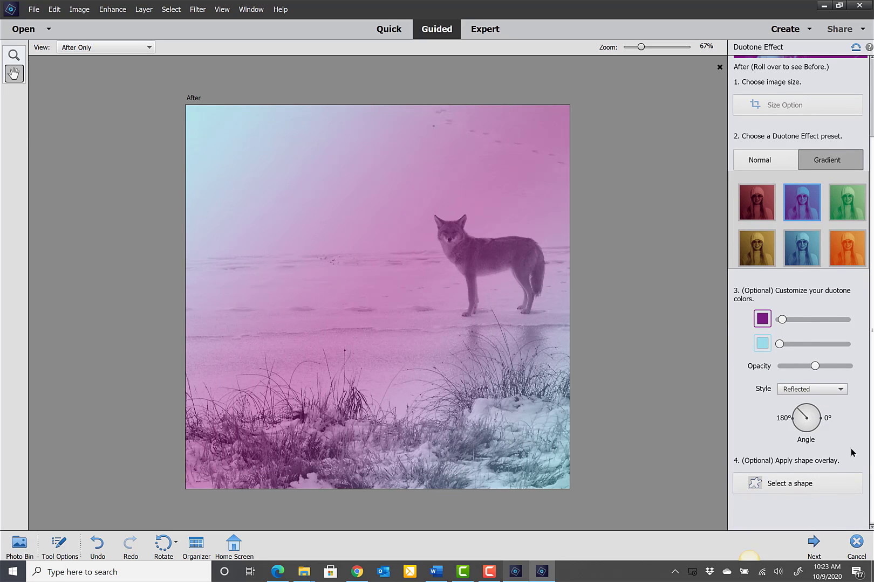
left_click(800, 484)
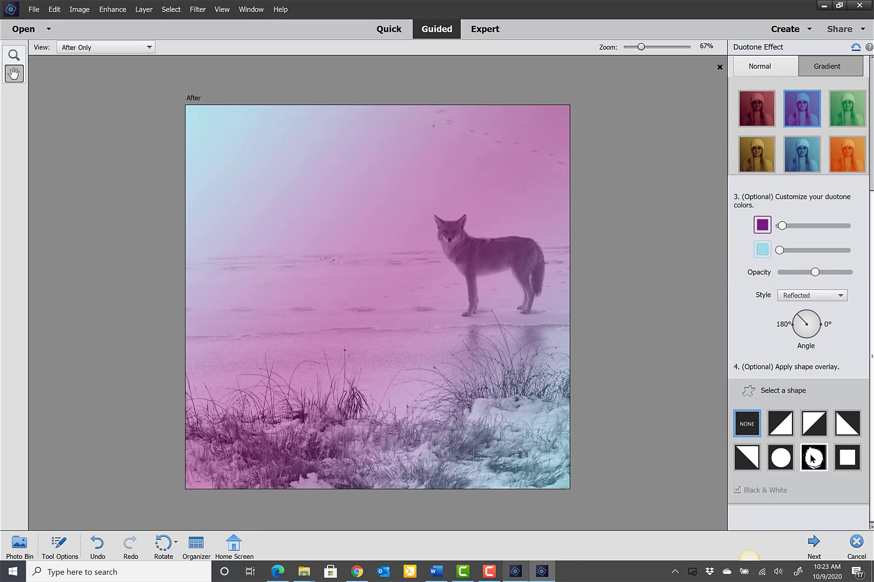
left_click(812, 458)
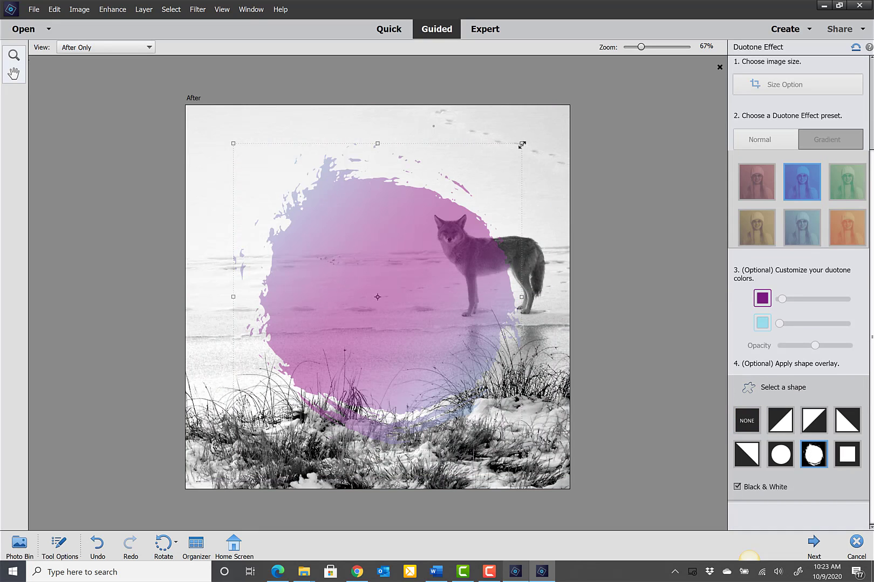
left_click_drag(521, 144, 545, 124)
left_click_drag(465, 238, 401, 306)
left_click_drag(512, 148, 550, 109)
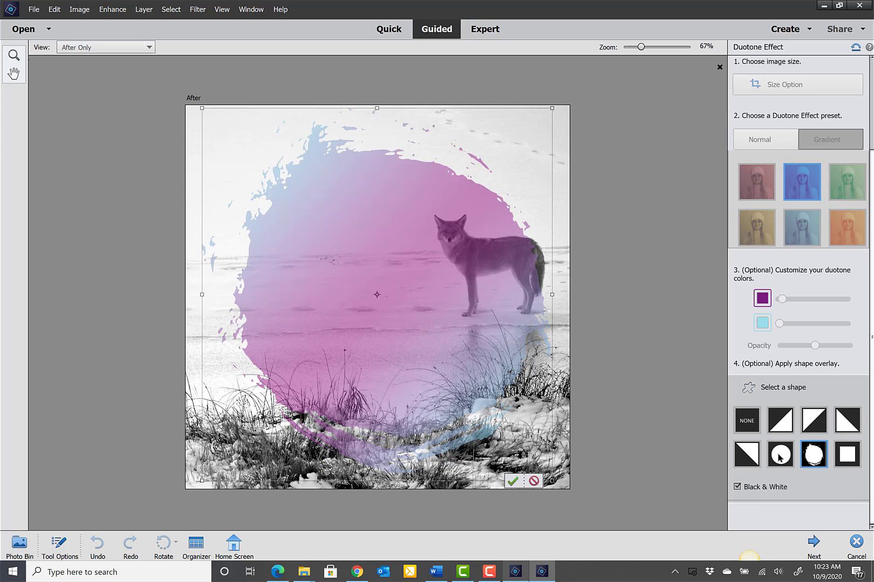
left_click(512, 481)
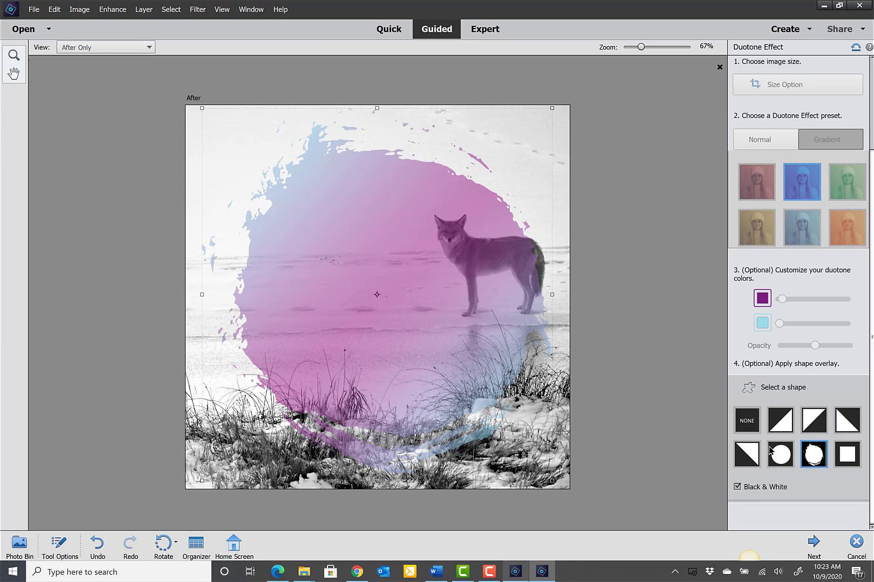
Apply the diagonal shape overlay that keeps the duotone in the photo's upper-right half, where the coyote stands.
left_click(749, 459)
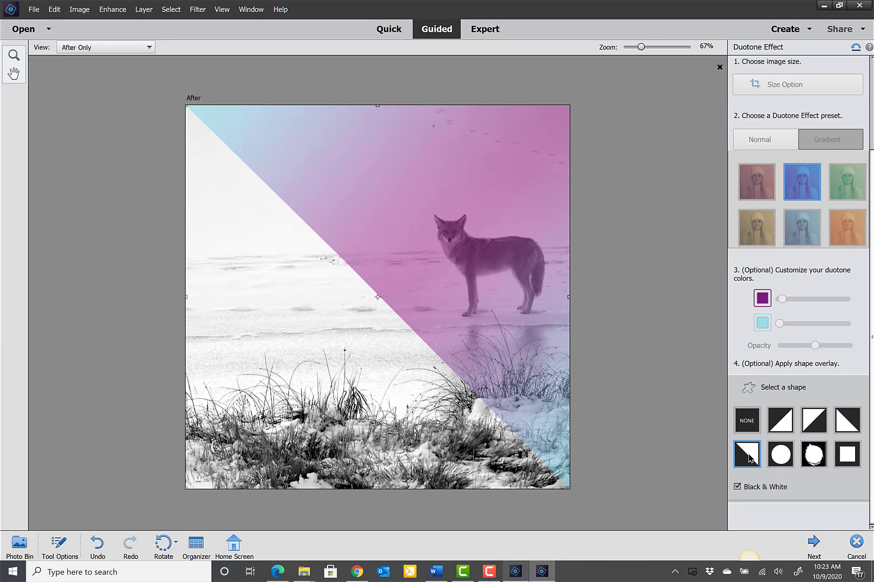
Try the circle shape overlay, then apply the square one and compare its surroundings in color before keeping Black & White on.
left_click(782, 458)
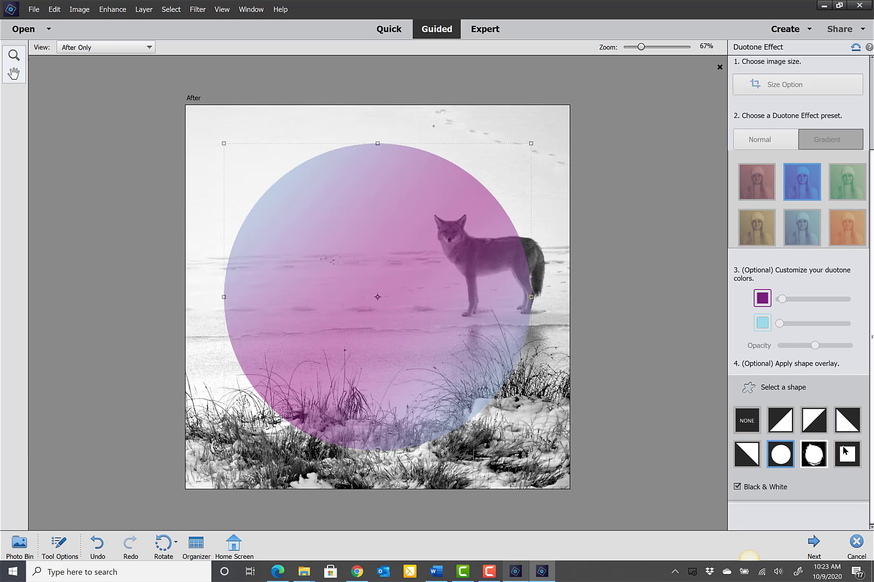
left_click(847, 455)
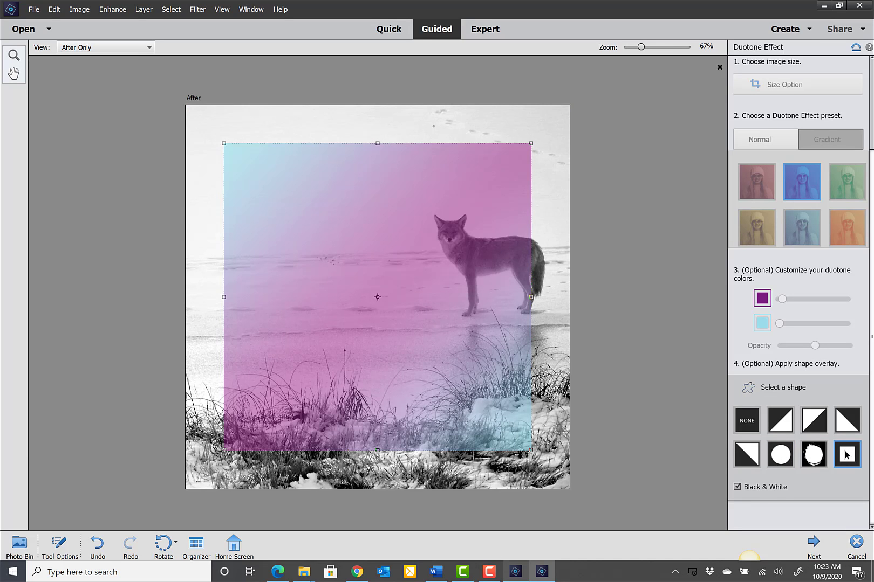
left_click(737, 487)
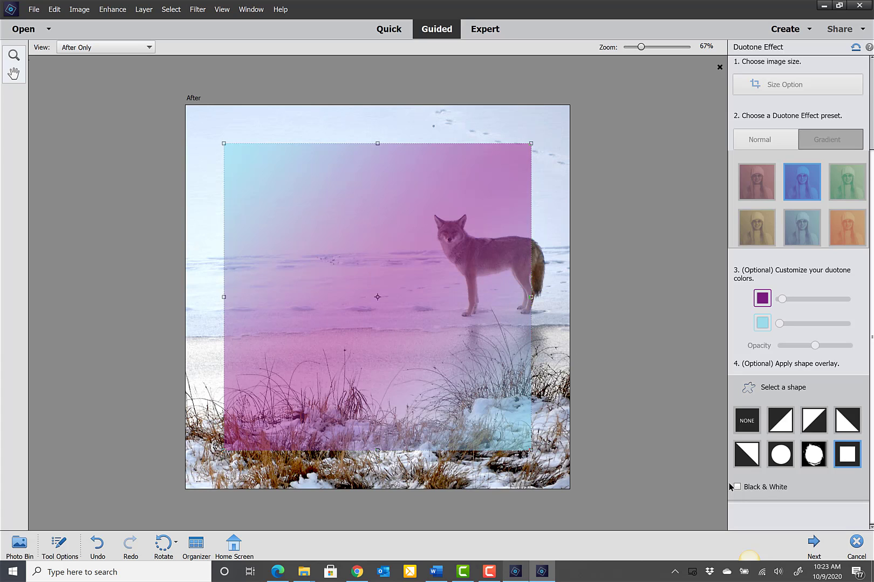
left_click(737, 487)
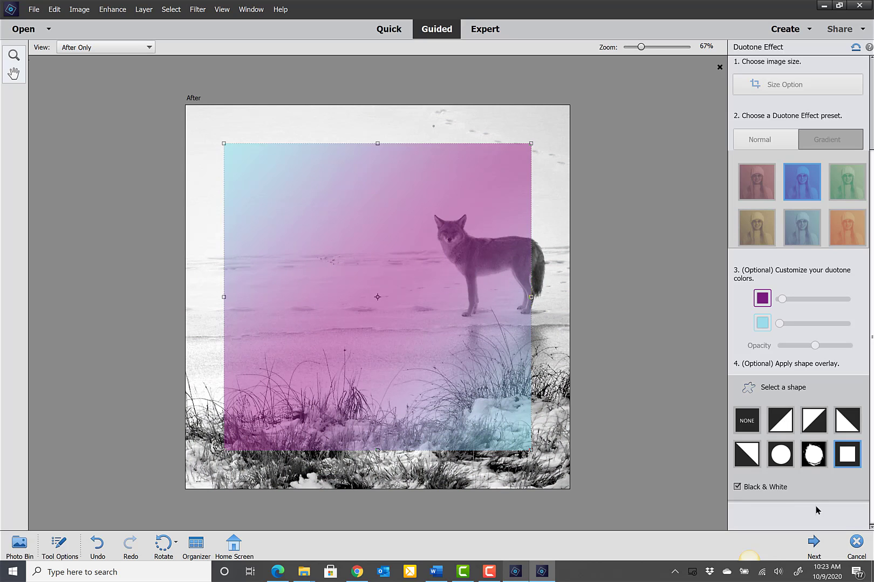
Finish the Duotone Effect, continue in Expert mode, and inspect the duotone and black-and-white layers by toggling their visibility.
left_click(814, 543)
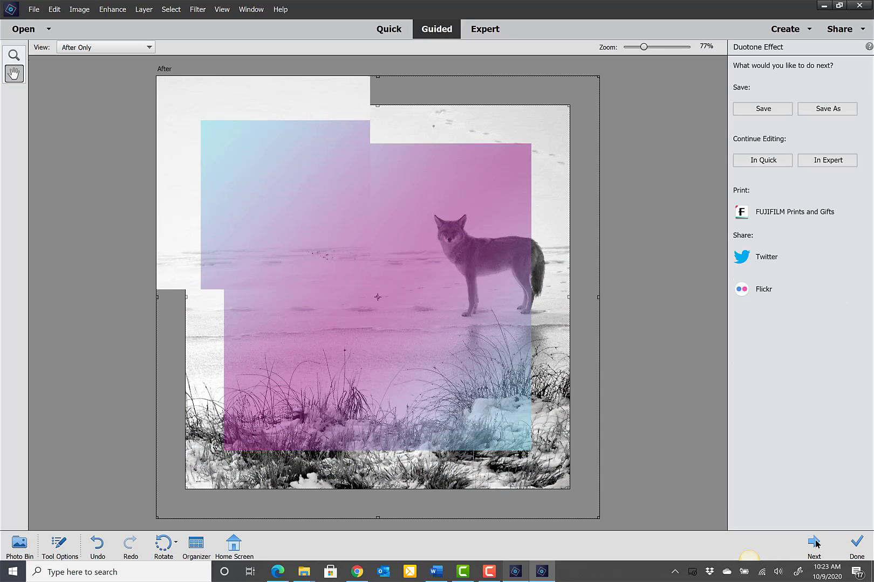
left_click(822, 162)
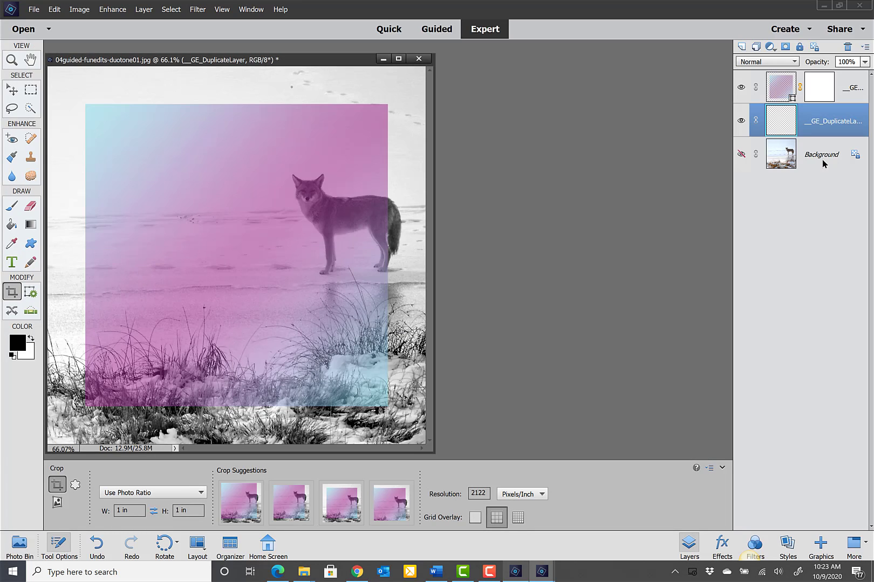
left_click(741, 87)
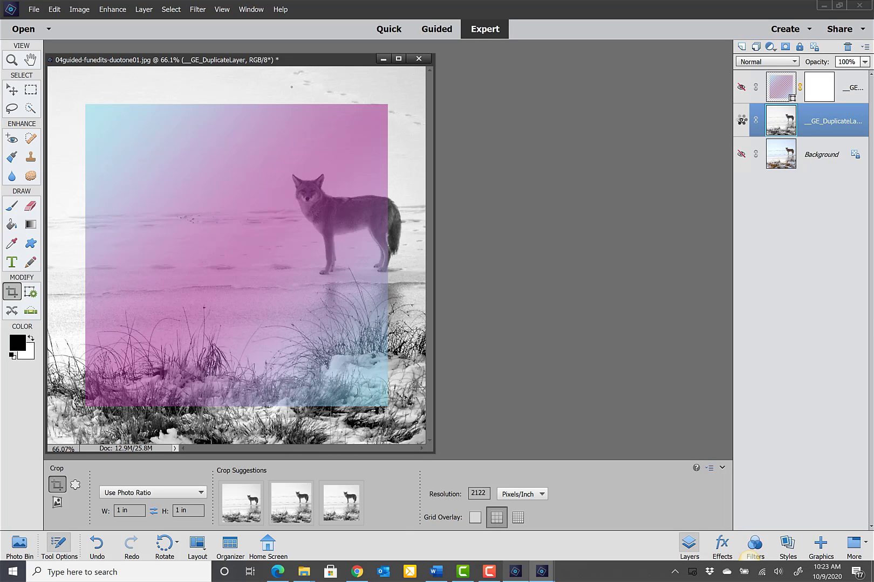
left_click(742, 121)
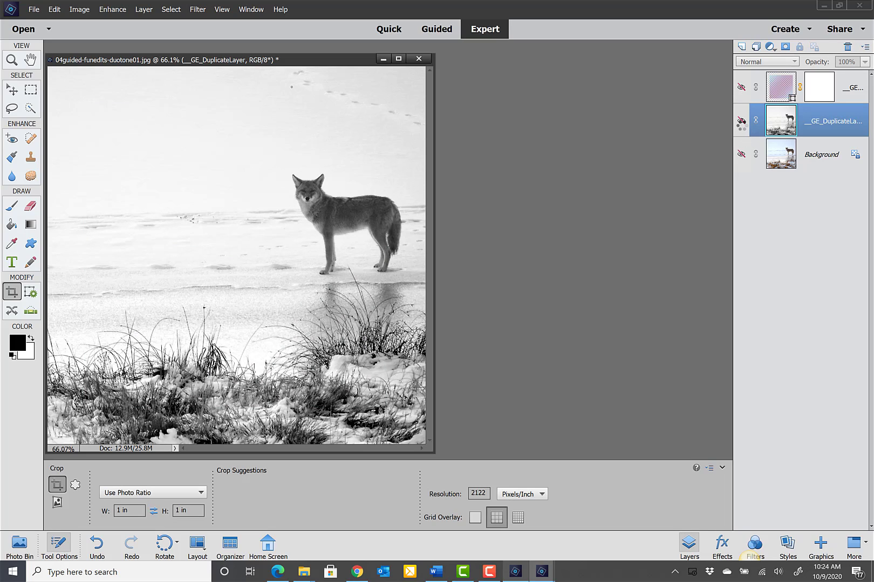
left_click(741, 87)
left_click(741, 121)
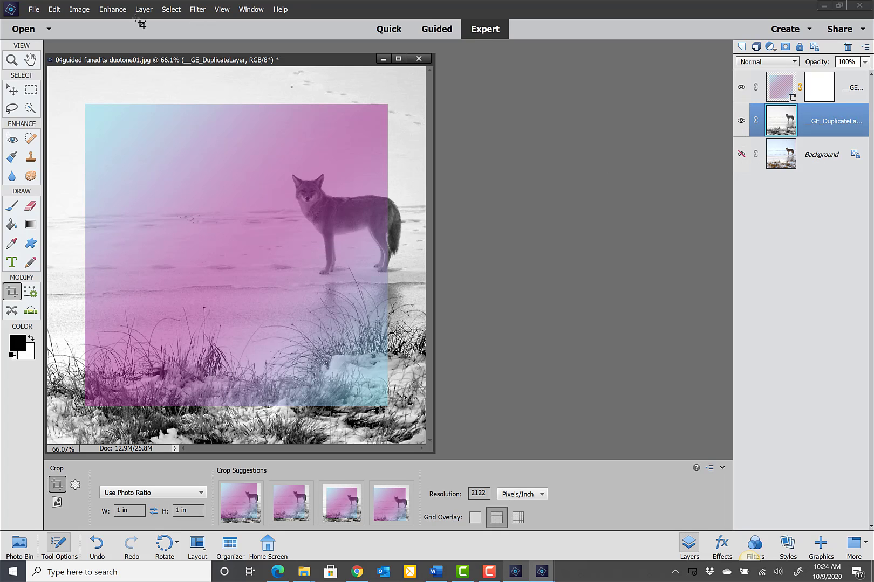
Resize the duotone image to 12 inches wide with constrained proportions at a resolution of 300 pixels/inch.
left_click(81, 9)
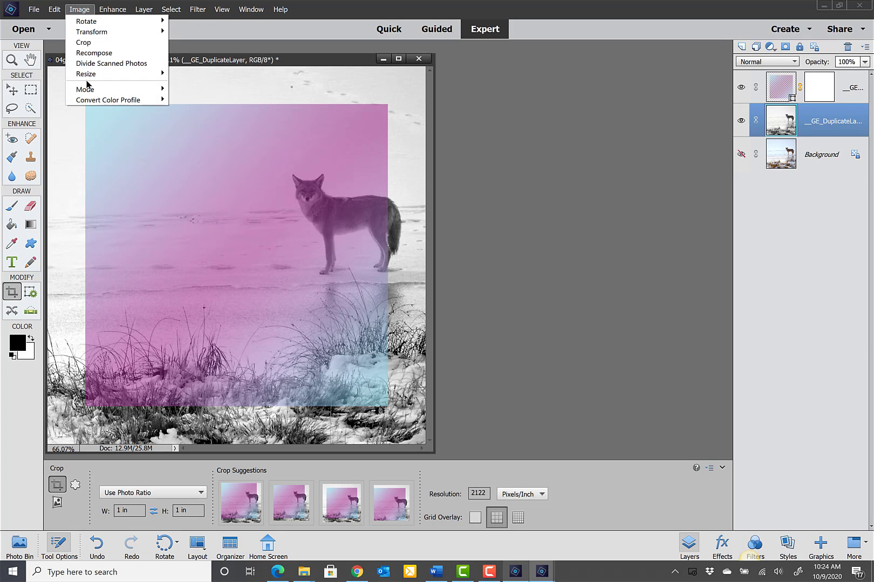
mouse_move(95, 79)
left_click(183, 76)
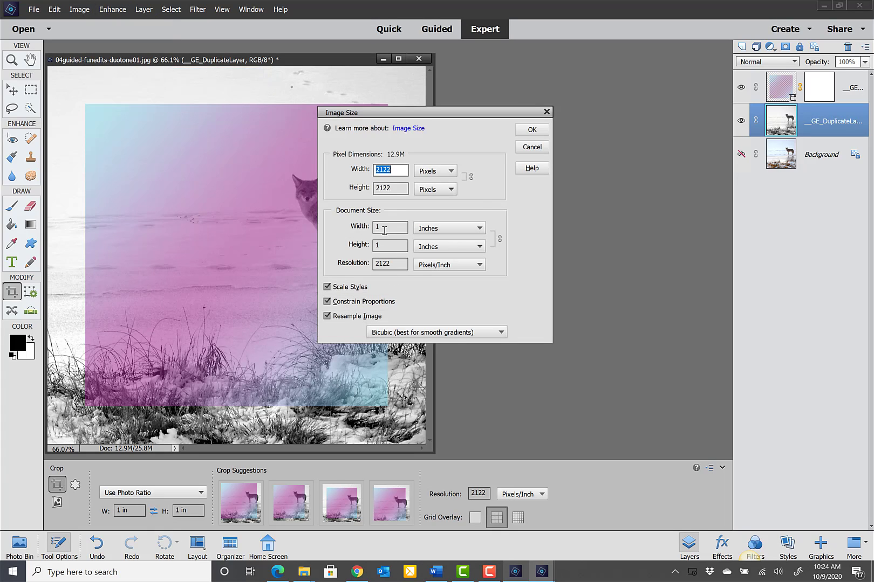
left_click(384, 227)
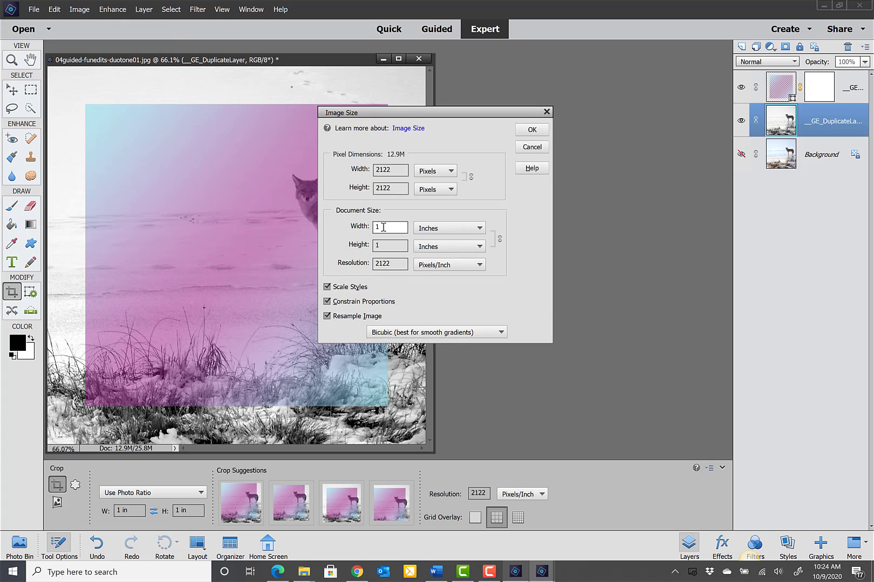
type("12")
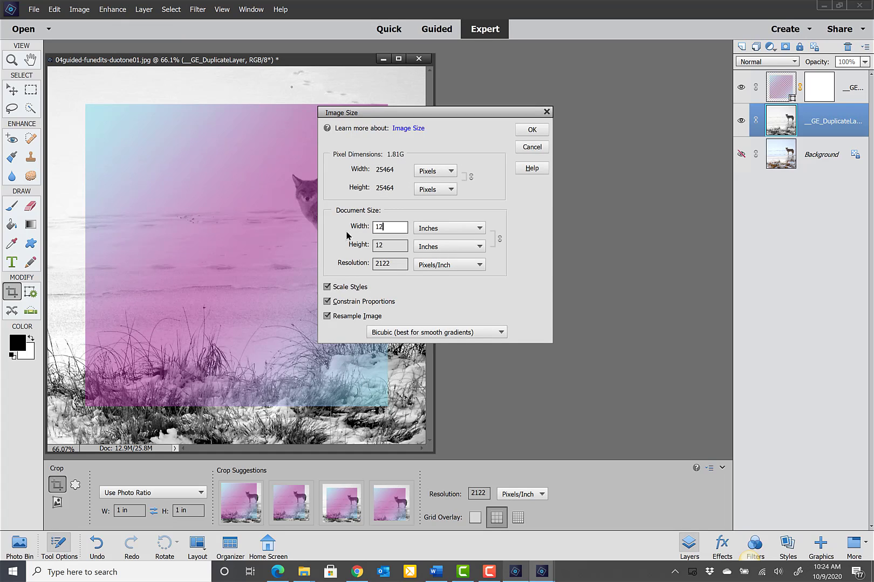
double_click(389, 264)
type("300")
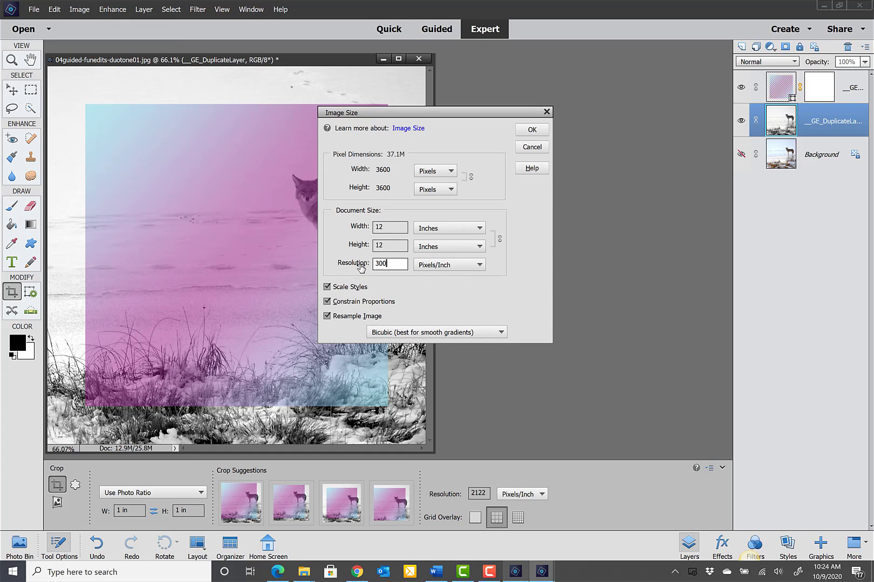
left_click(527, 130)
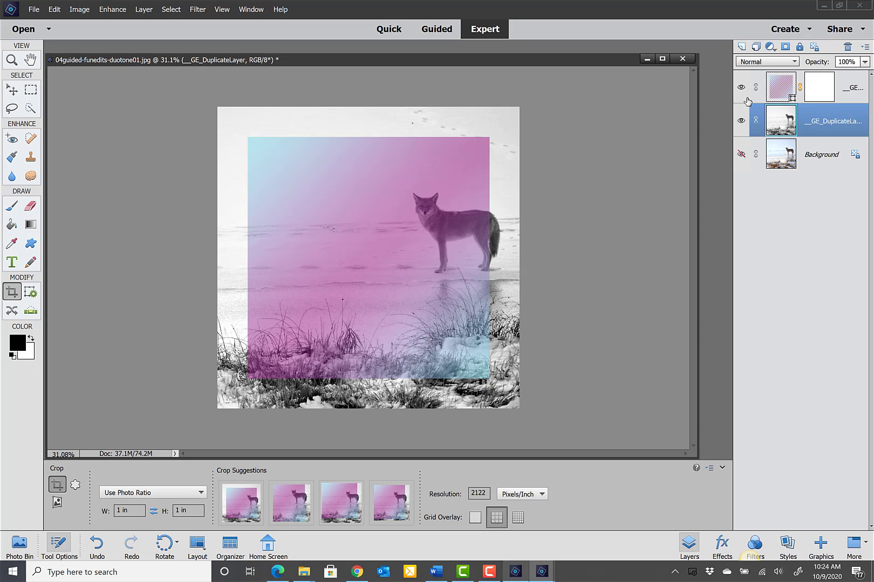
Close the duotone image and open the photo 05specialedits-perfectlandscape from the whats-new-version21 folder.
left_click(681, 60)
left_click(445, 217)
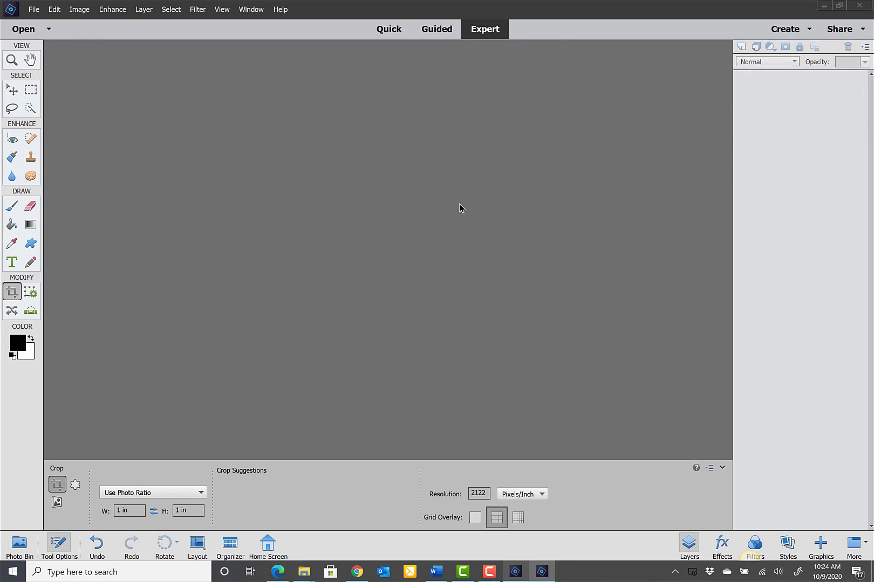
left_click(30, 10)
left_click(37, 31)
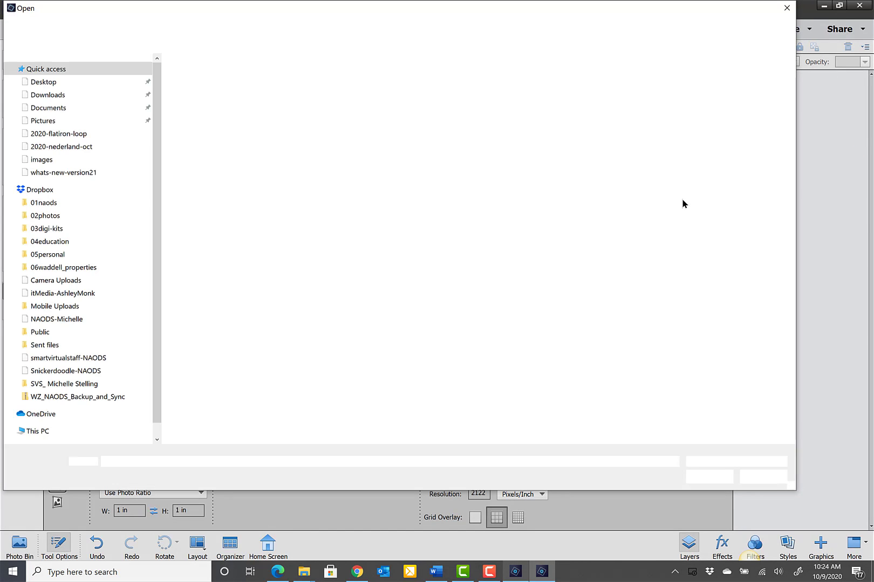
left_click(628, 92)
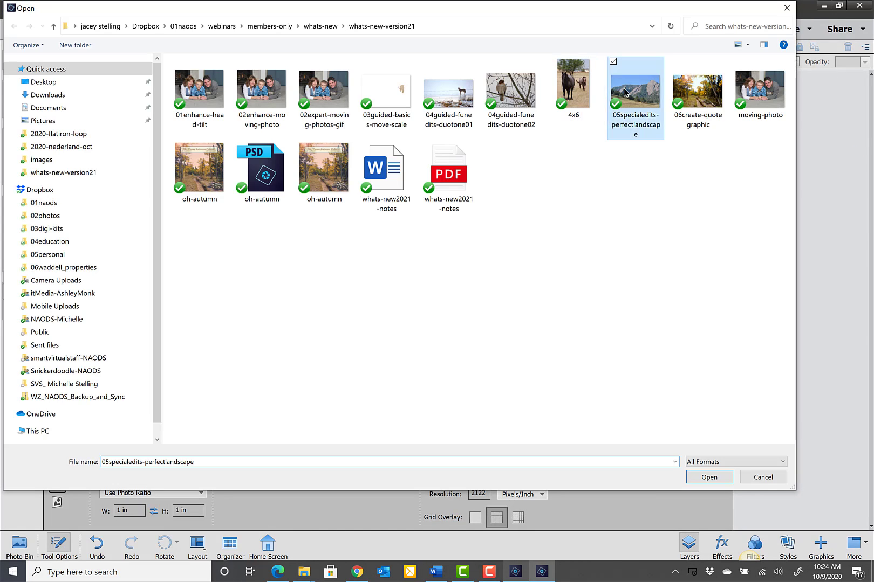
left_click(709, 477)
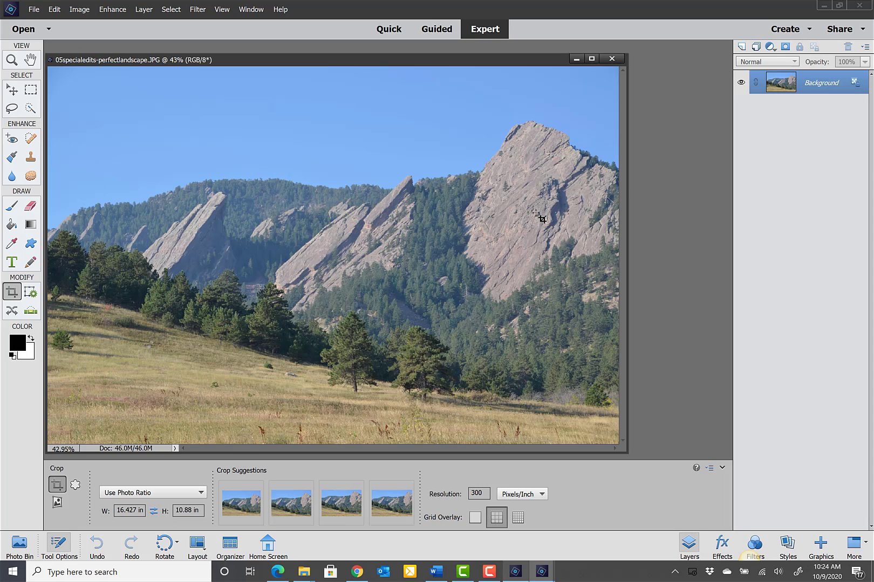
Start the Perfect Landscape guided edit from the Special Edits category and preview its before-and-after sample.
left_click(435, 30)
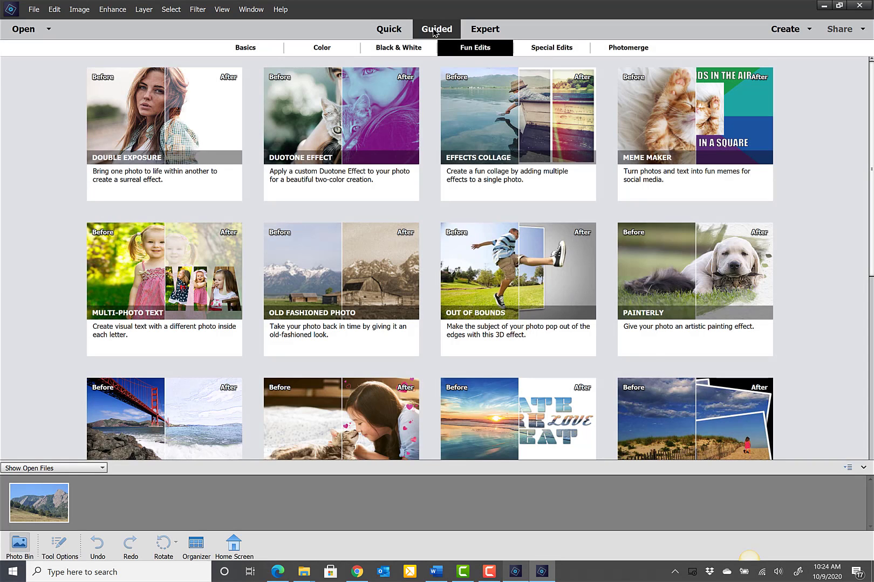
left_click(539, 49)
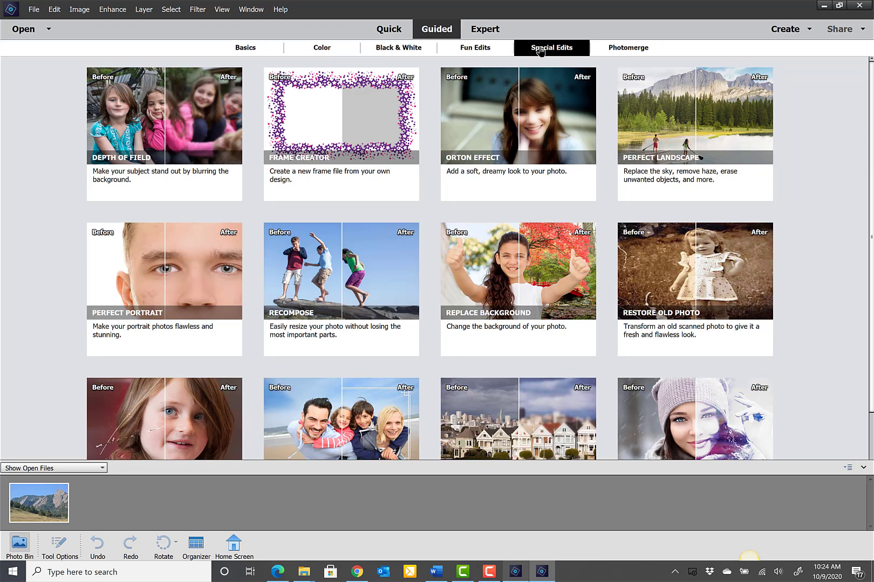
left_click(690, 128)
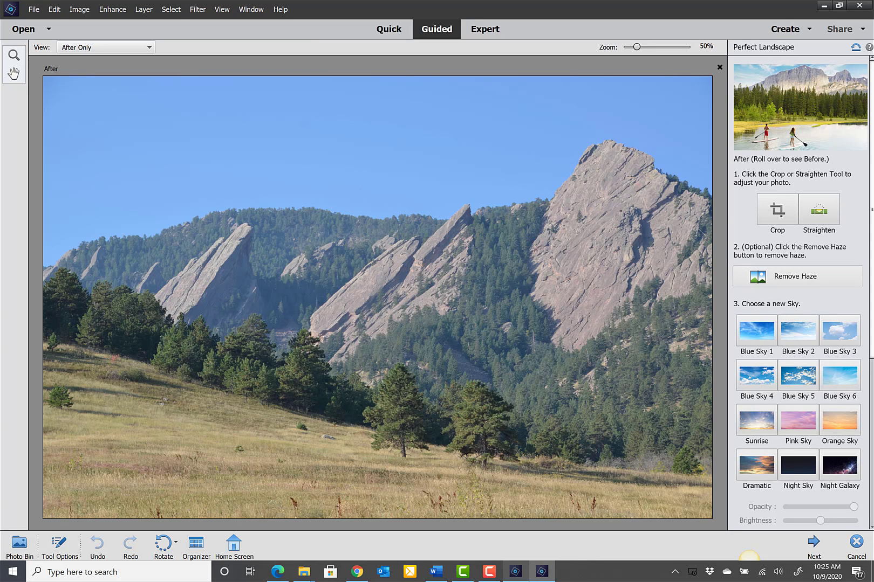
mouse_move(815, 121)
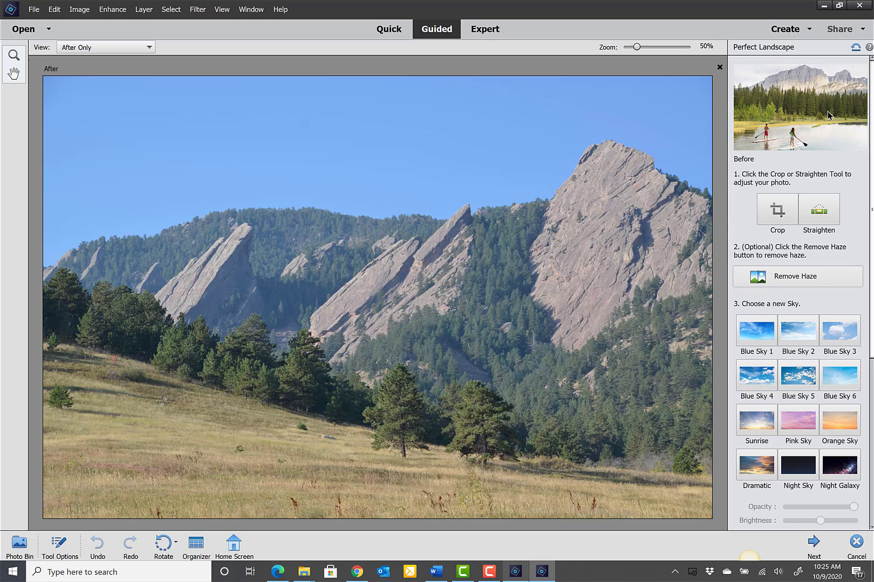
Straighten the landscape along a line sloping slightly down from the trees at its left to the mountainside at its right.
left_click(773, 209)
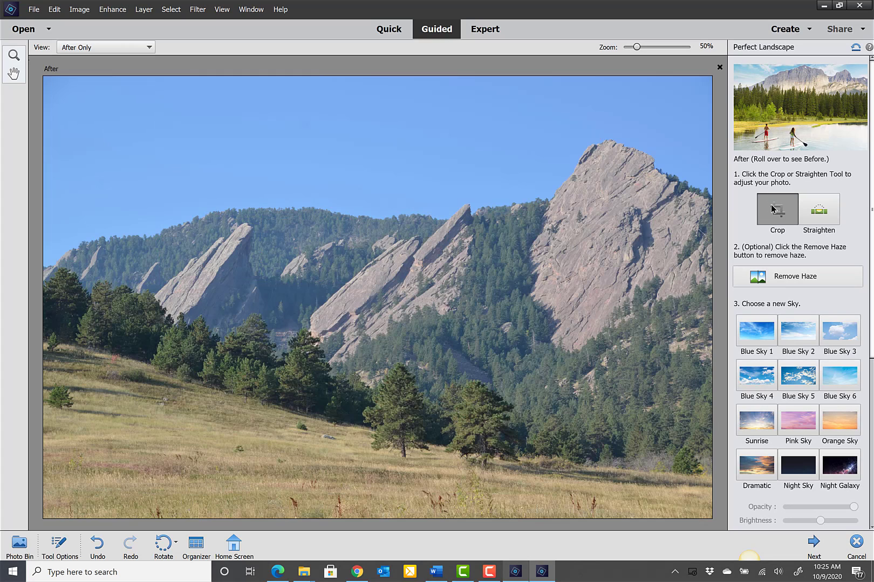
left_click(815, 212)
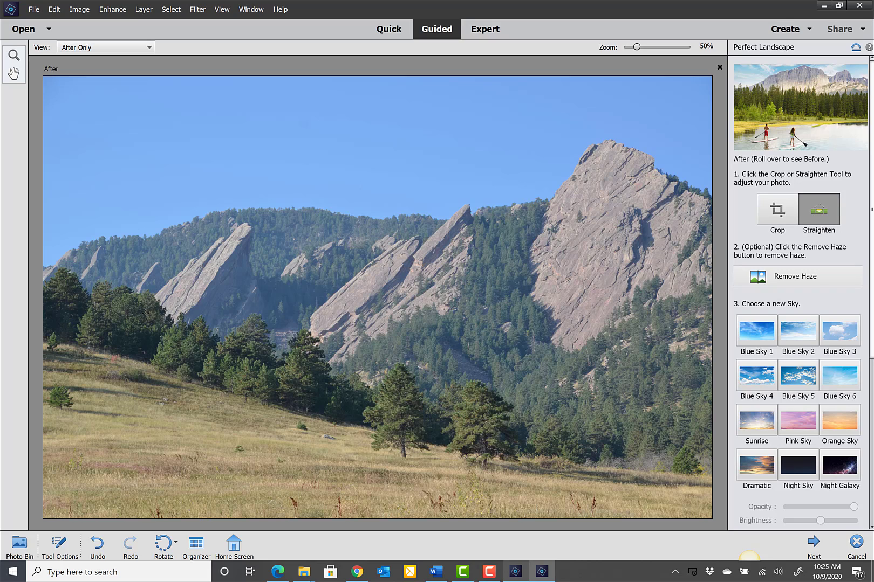
left_click_drag(147, 307, 652, 349)
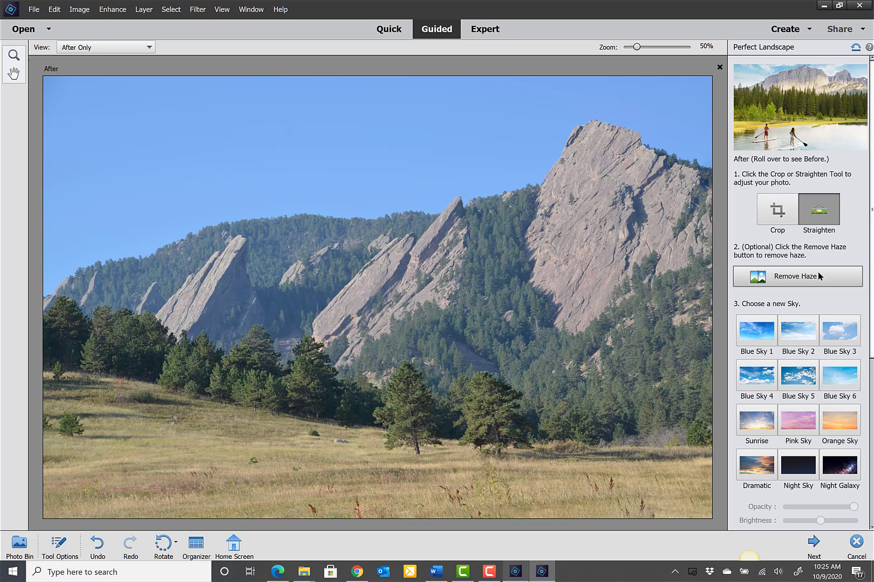
Remove the haze from the landscape and replace its sky with Blue Sky 3.
left_click(796, 280)
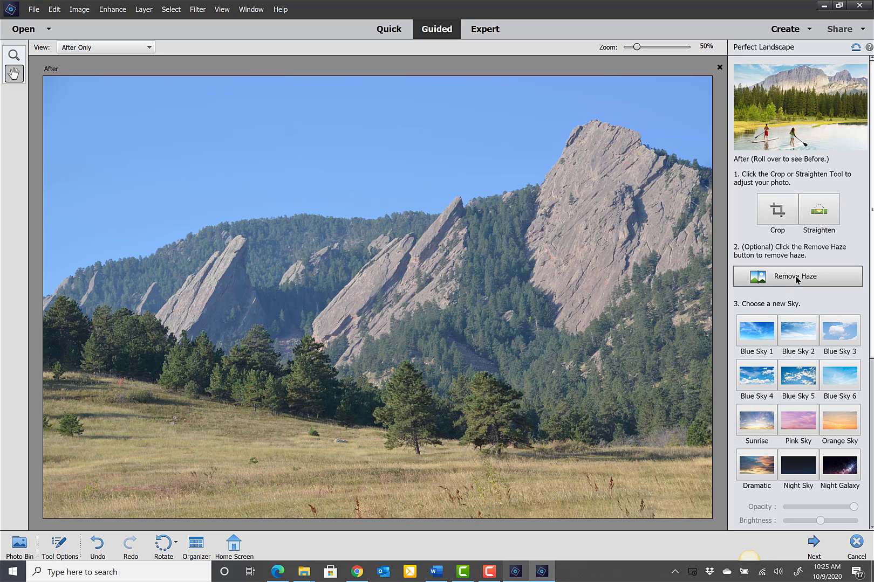
left_click(796, 280)
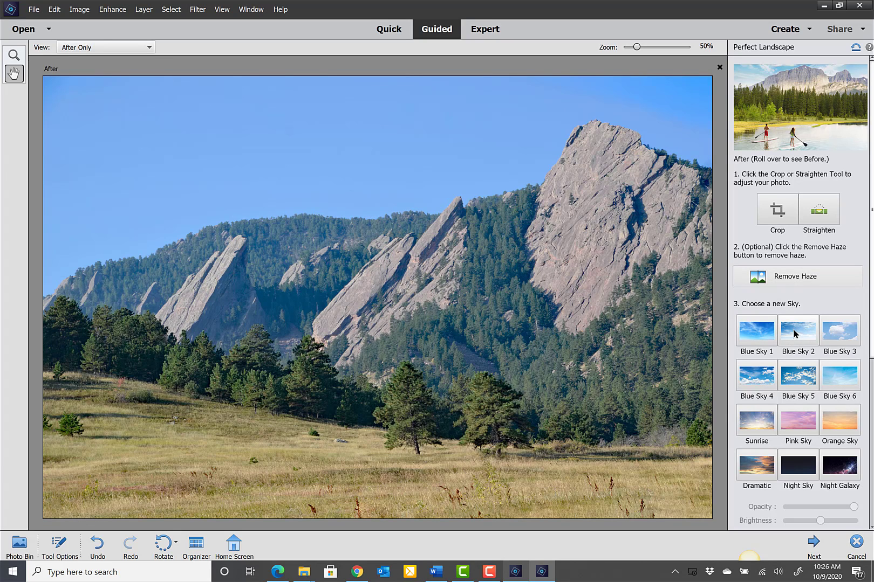
left_click(837, 334)
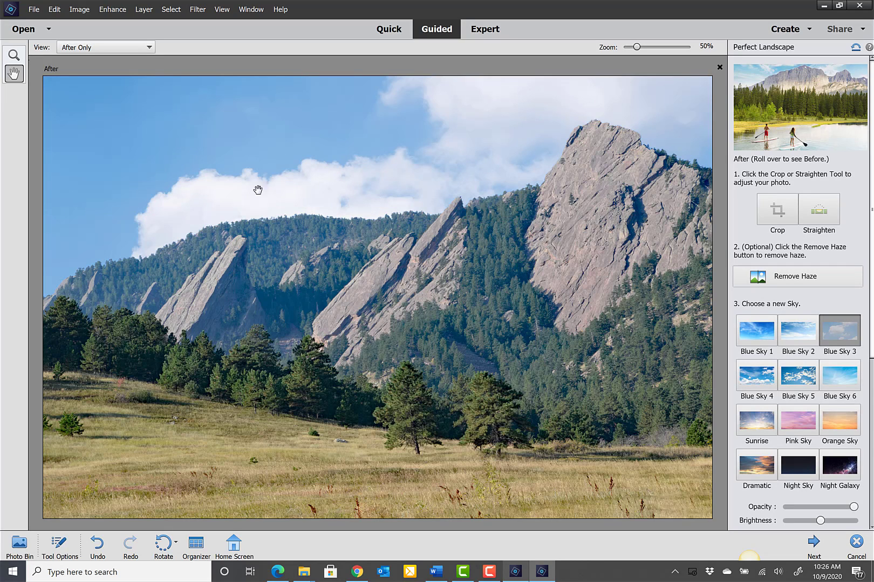
Compare the original and edited landscape in the Before & After - Vertical view, zoomed out to 33%.
left_click(127, 47)
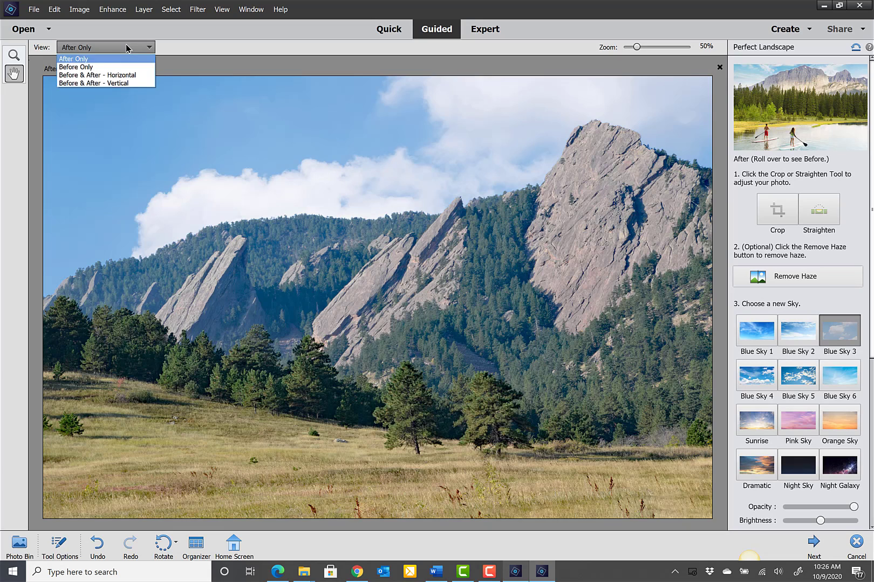
left_click(120, 84)
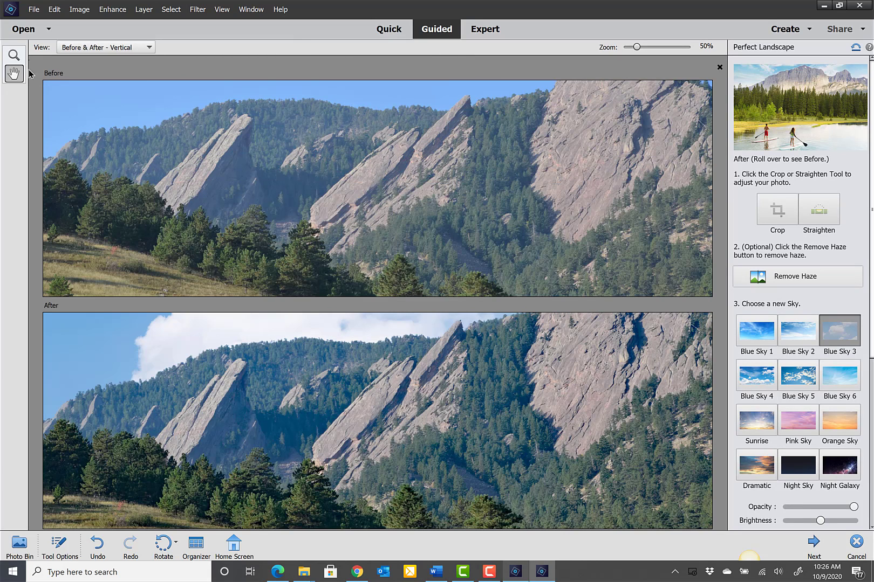
left_click(14, 55)
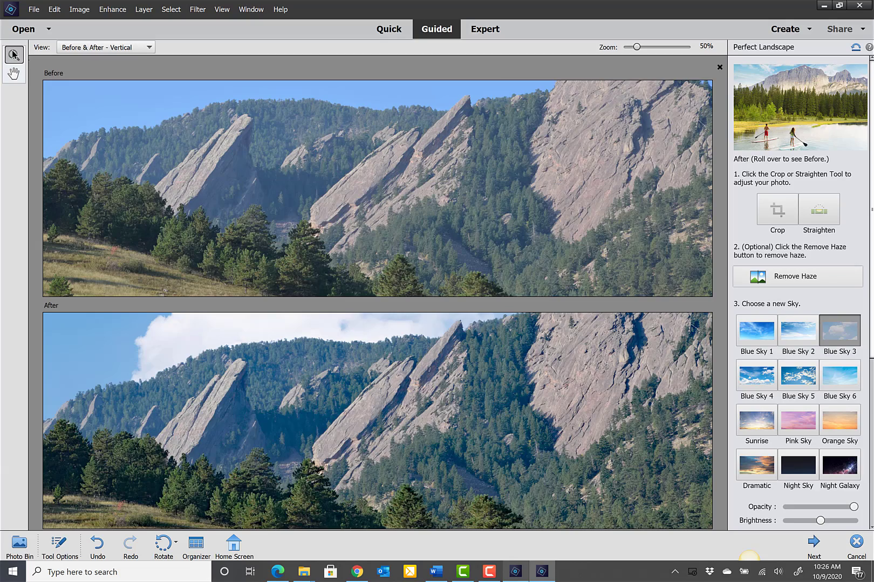
left_click(354, 160)
left_click(354, 160, "alt")
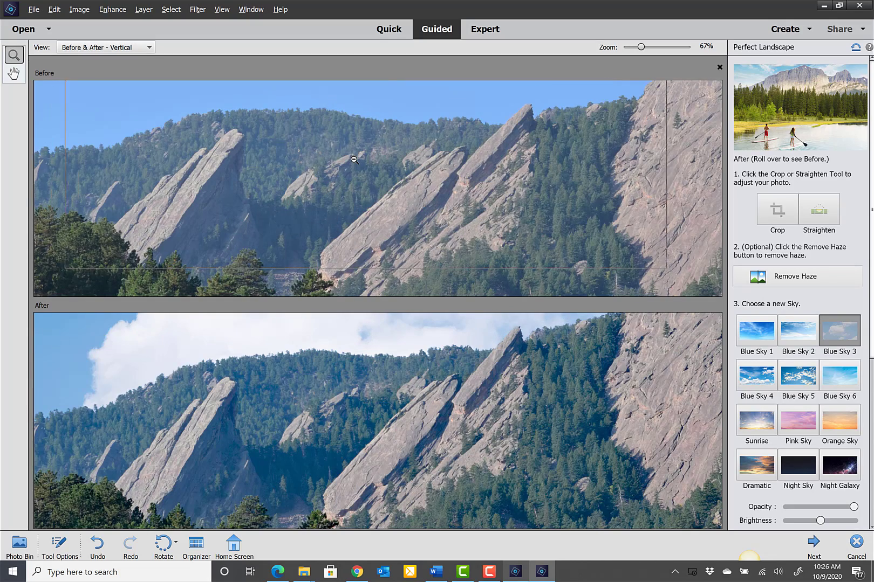
left_click(354, 160, "alt")
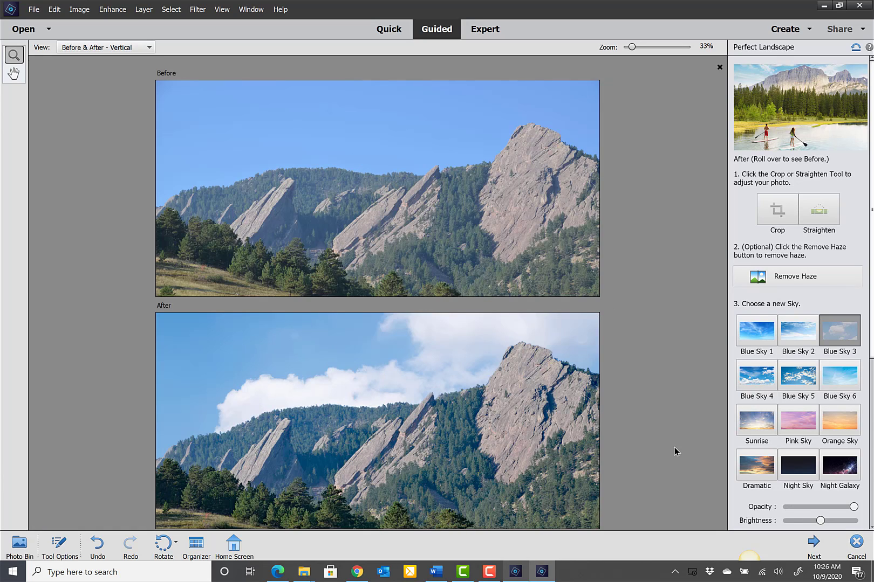
Replace the landscape's sky with the Sunrise preset.
left_click(756, 419)
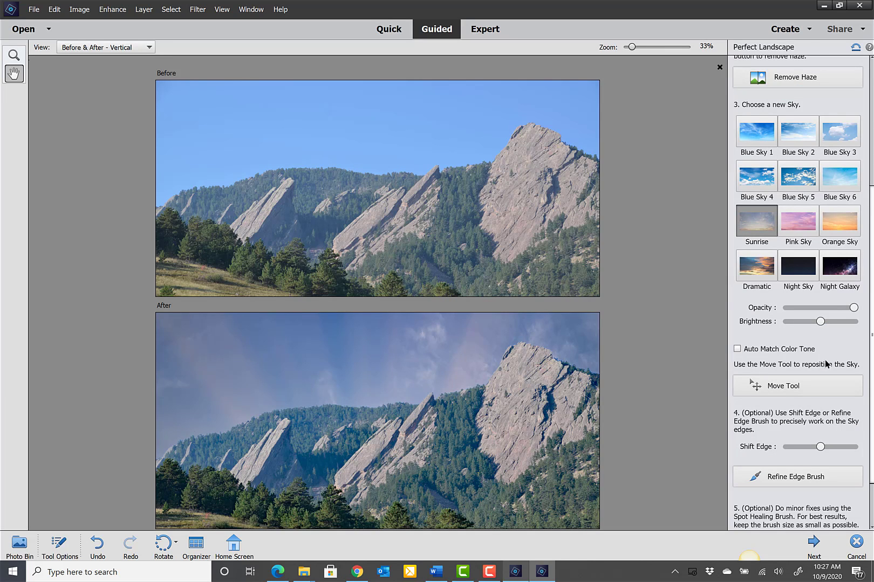
Brighten the Sunrise sky and reposition it so its curved cloud streak sits above the middle ridge.
left_click_drag(832, 323, 836, 322)
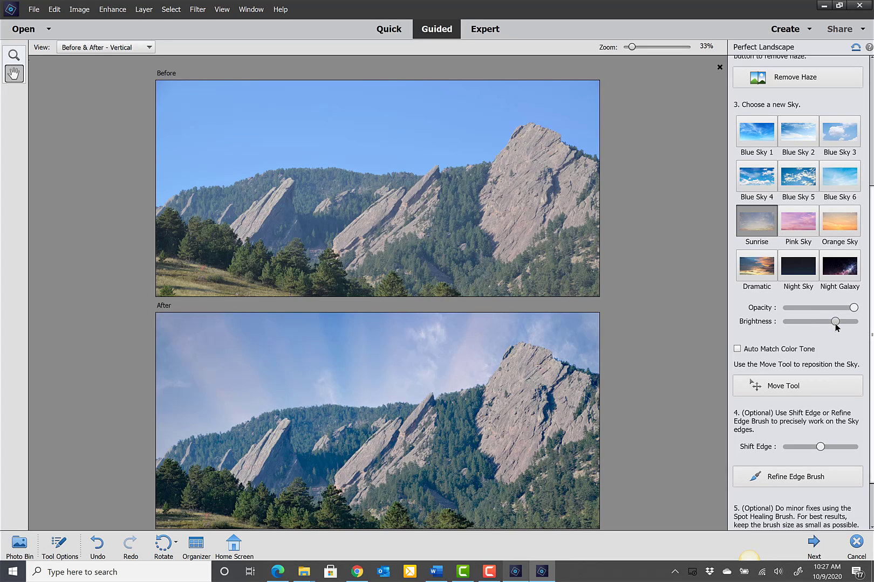
left_click(771, 386)
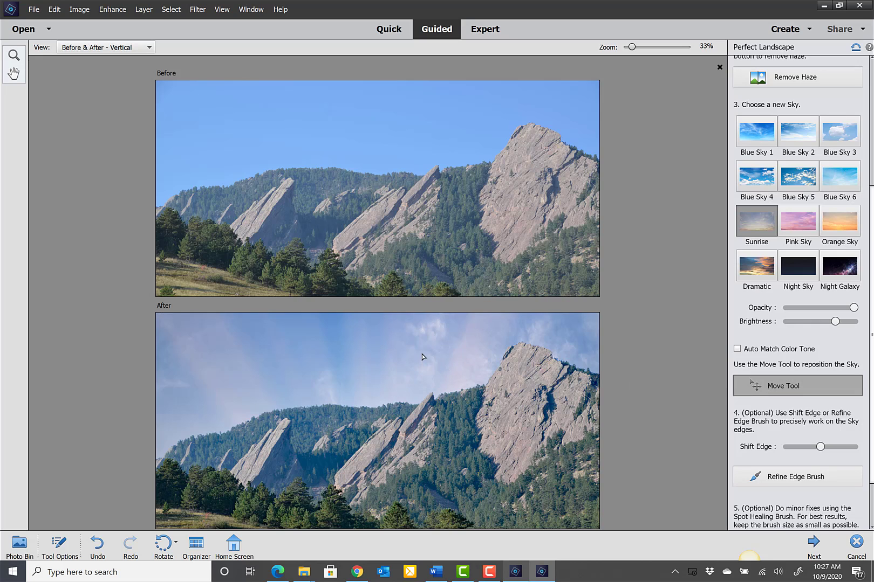
left_click_drag(422, 354, 423, 332)
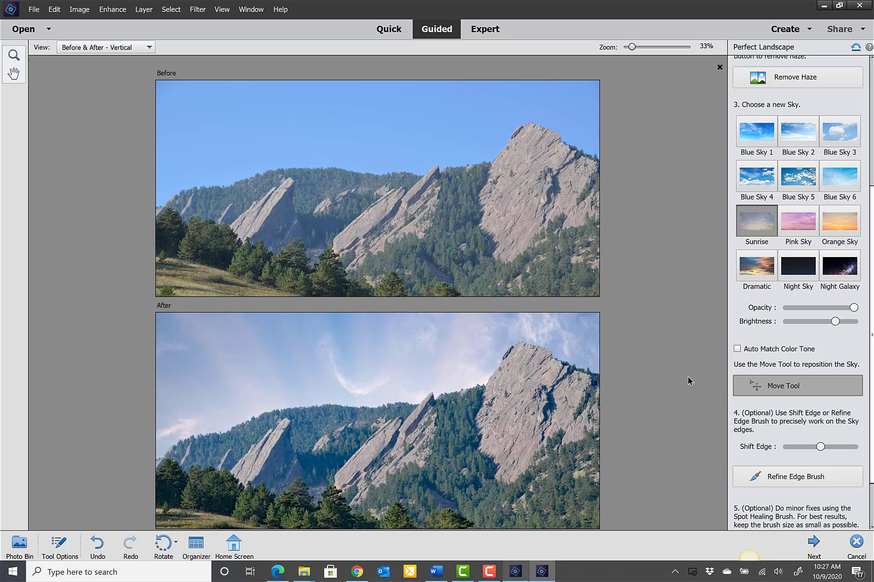
Compare the landscape with Auto Match Color Tone switched on and off.
left_click(737, 350)
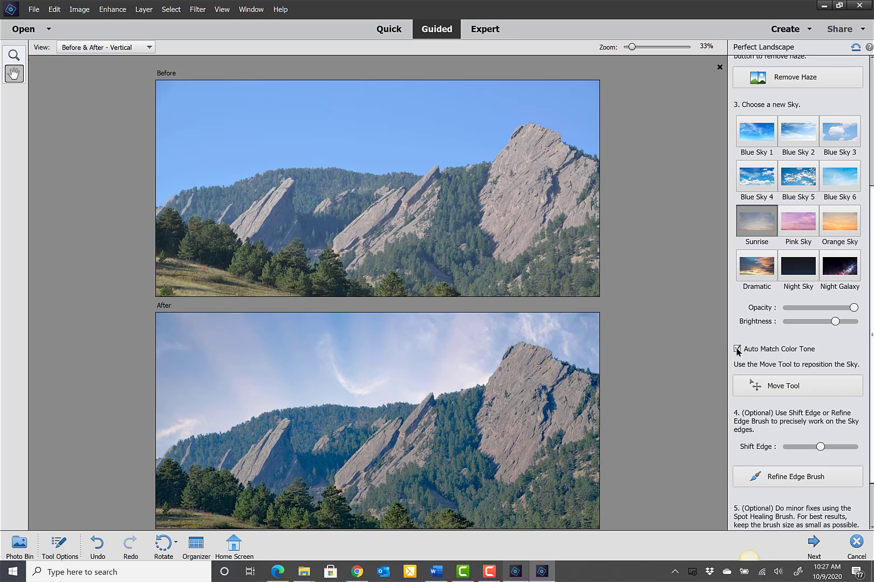
left_click(738, 350)
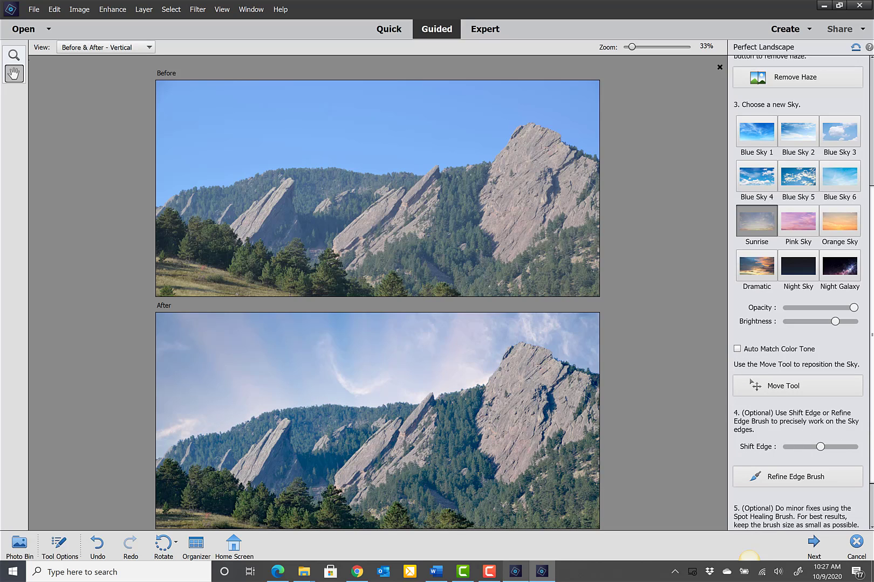
Paint sky over the middle ridge with an enlarged Refine Edge Brush in Add mode, and remove it again in Subtract mode.
scroll(872, 418, "down", 2)
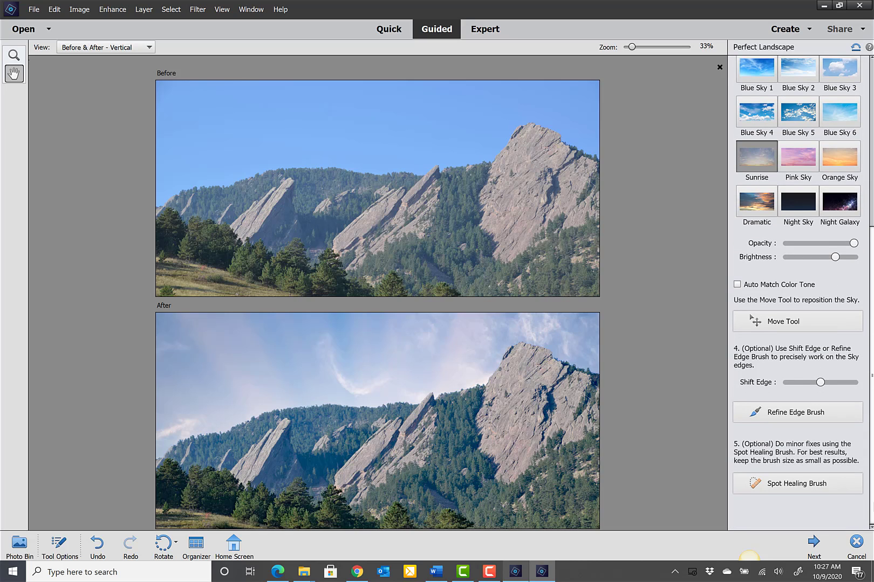
left_click(794, 416)
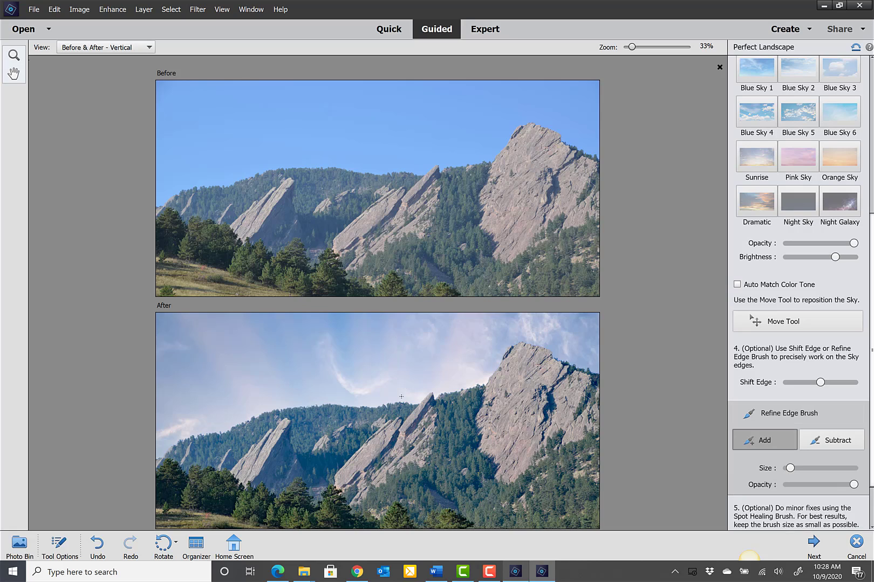
left_click_drag(790, 469, 808, 474)
mouse_move(372, 402)
left_mouse_down()
mouse_move(403, 413)
mouse_move(378, 416)
mouse_move(397, 405)
left_mouse_up()
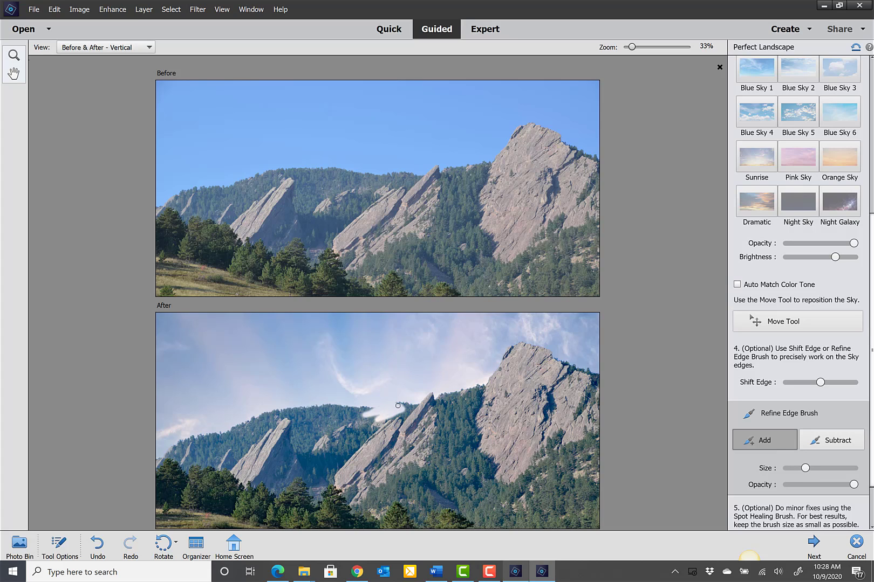
left_click(829, 440)
mouse_move(364, 412)
left_mouse_down()
mouse_move(398, 403)
mouse_move(383, 412)
mouse_move(389, 413)
left_mouse_up()
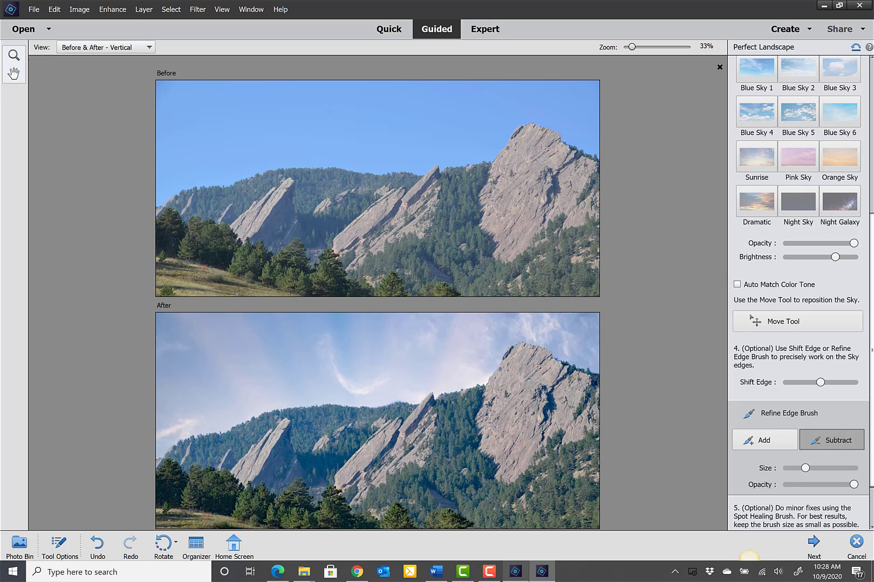
Add sky around the tip of the central slanted rock with the Refine Edge Brush, and subtract the spill from the ridge beside it.
left_click(772, 440)
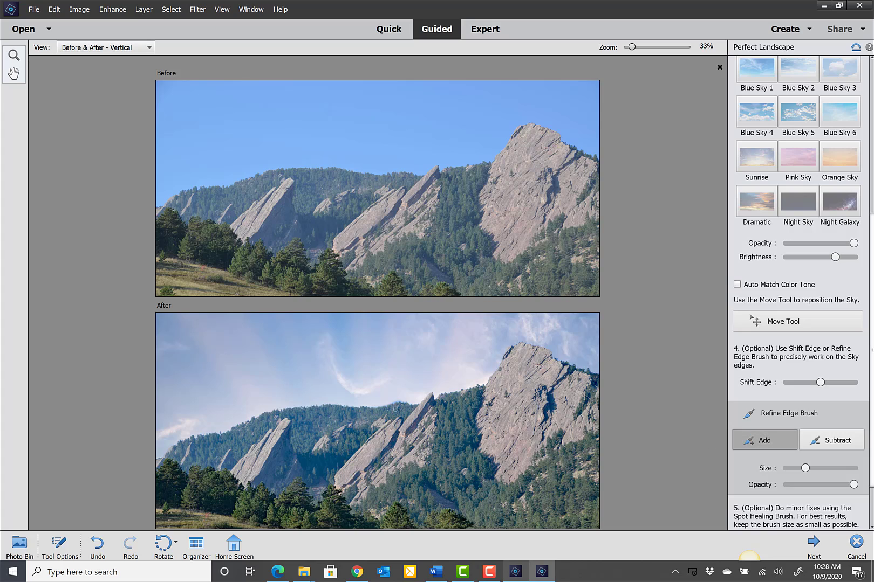
mouse_move(418, 400)
left_mouse_down()
mouse_move(456, 405)
mouse_move(416, 411)
mouse_move(456, 404)
mouse_move(435, 402)
left_mouse_up()
left_click(843, 440)
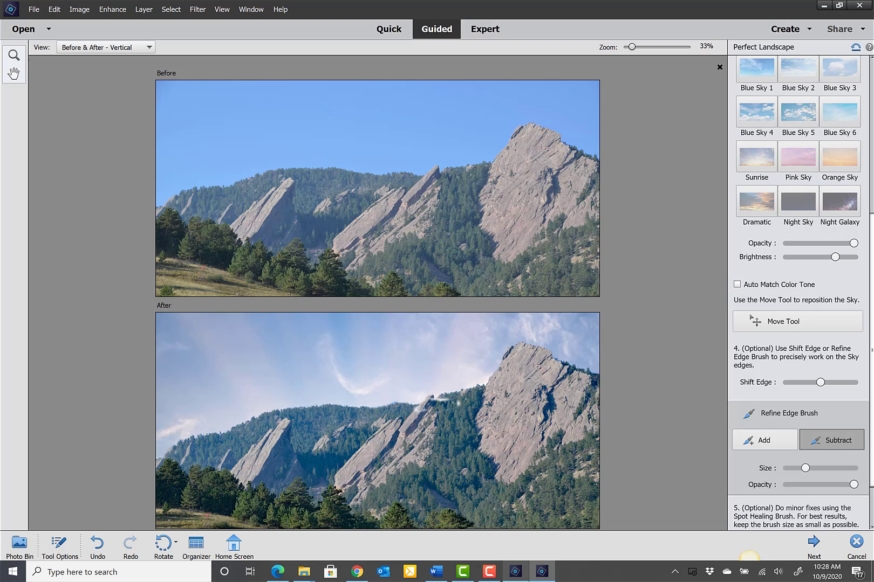
left_click_drag(454, 403, 442, 401)
Finish the Perfect Landscape edit into Expert mode and close the photo without saving.
left_click(813, 543)
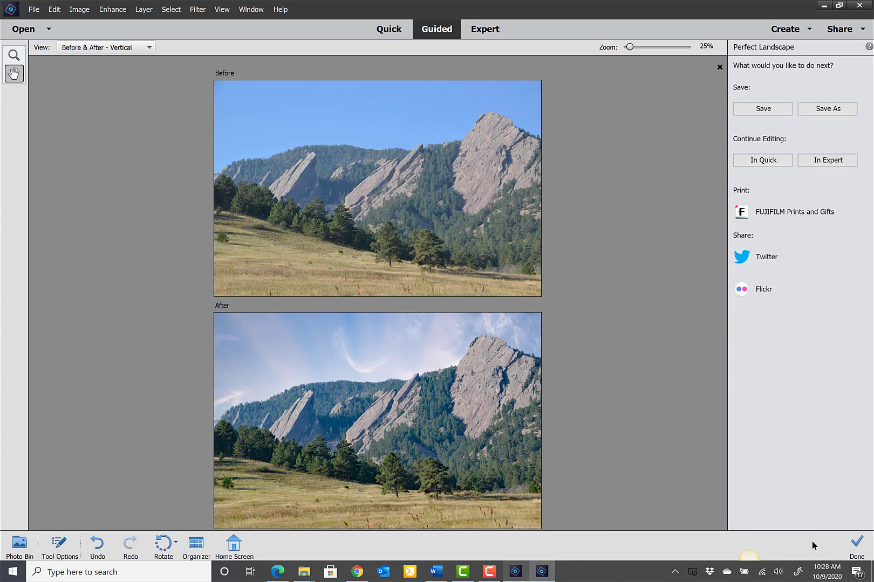
left_click(839, 167)
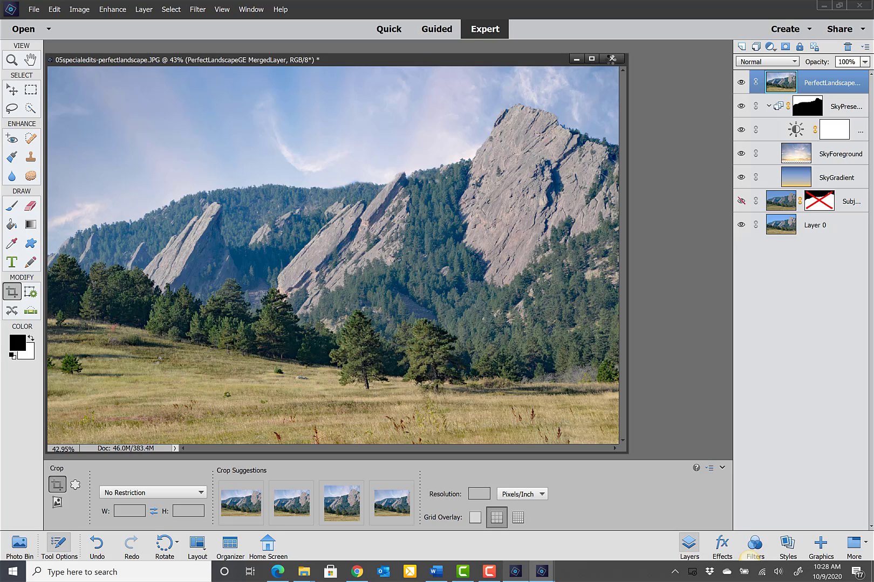
left_click(612, 58)
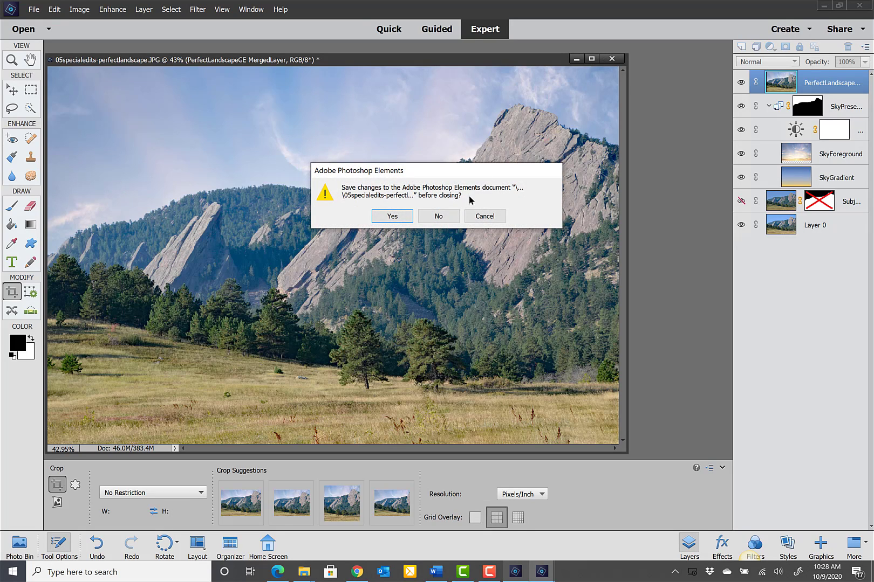
left_click(441, 217)
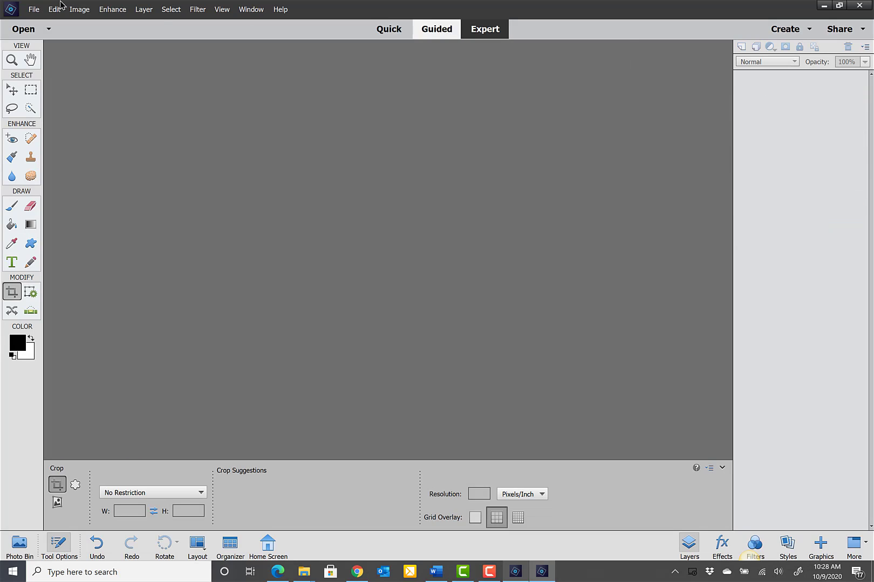
Open the photo 06create-quotegraphic from the whats-new-version21 folder.
left_click(34, 9)
left_click(36, 31)
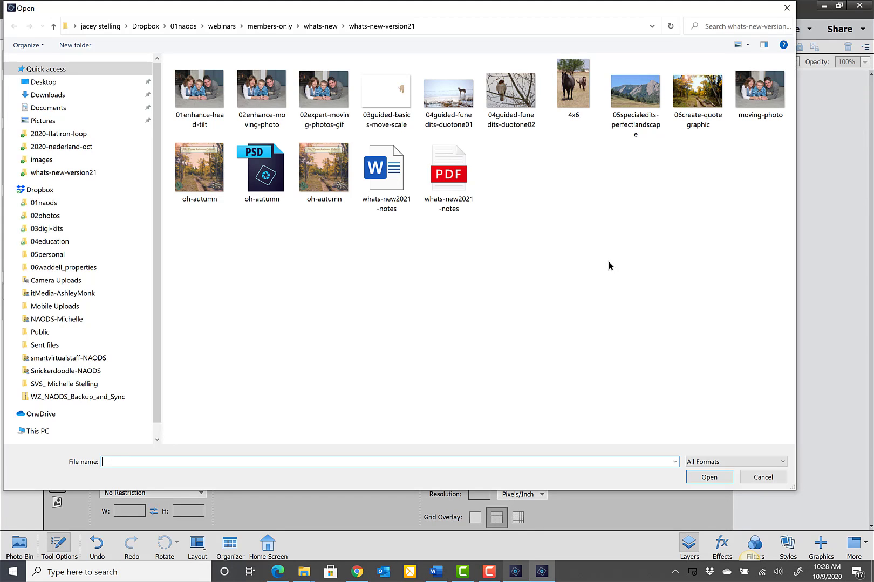
left_click(695, 105)
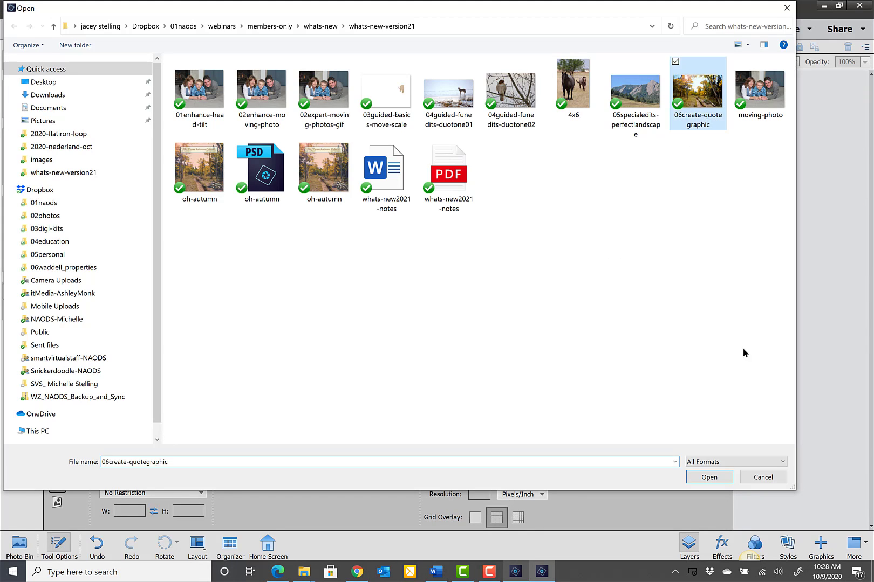
key("Return")
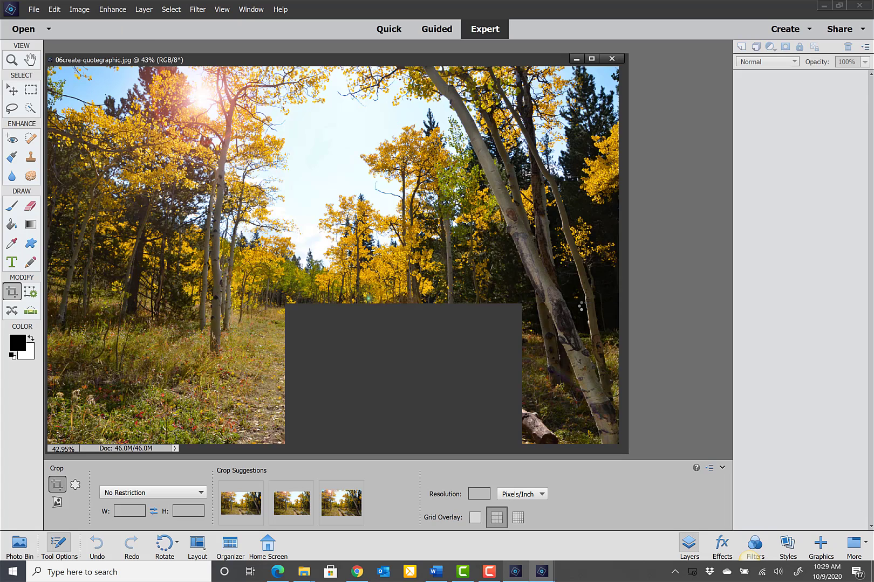
Create a Quote Graphic from the LOVE template with the kissing mother and daughter, in the 8x8 In size.
left_click(448, 33)
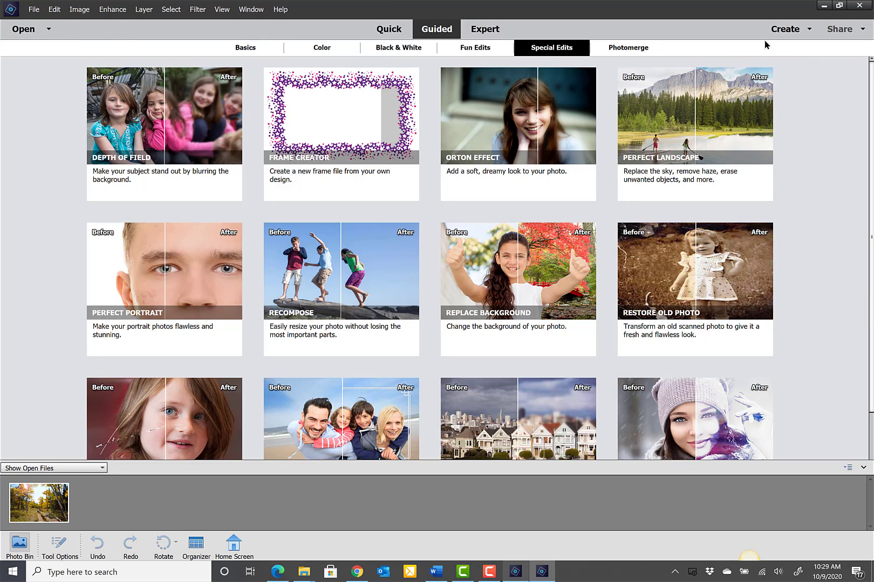
left_click(786, 29)
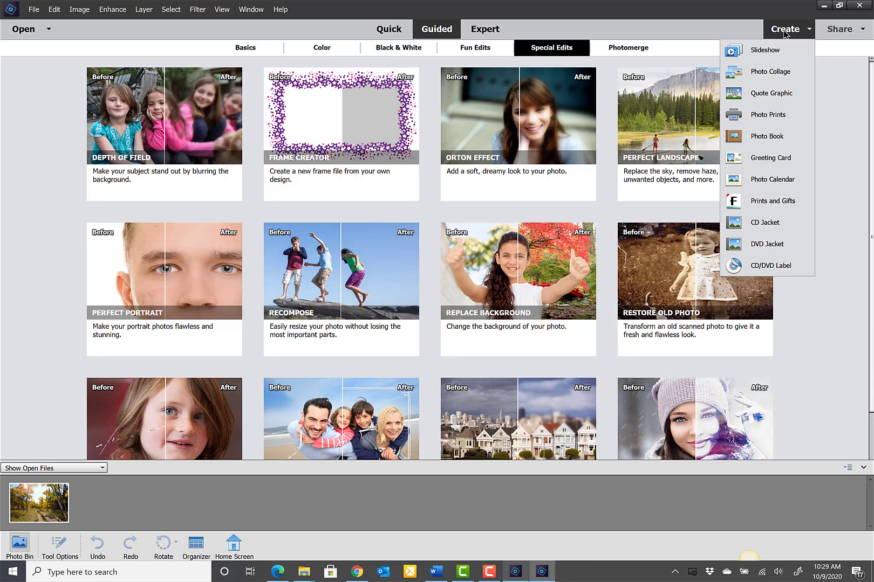
left_click(776, 93)
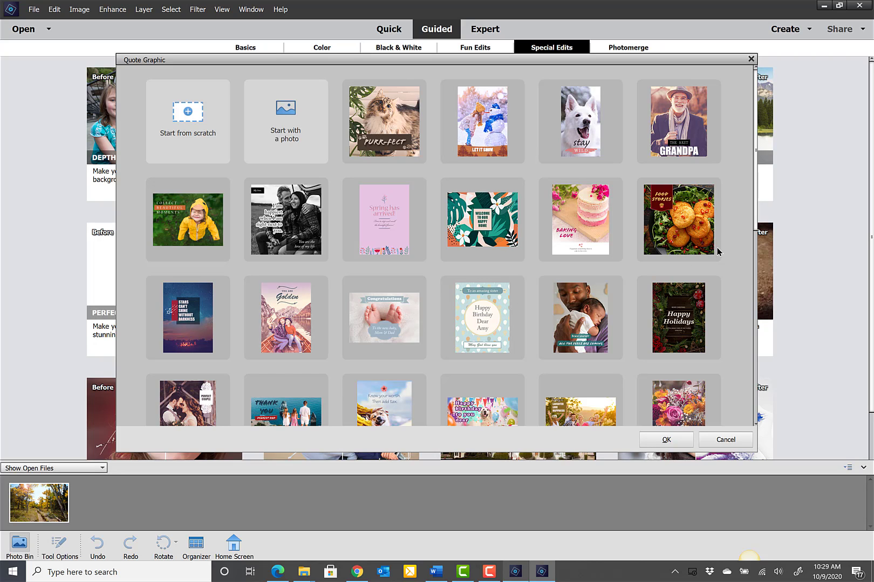
scroll(727, 233, "down", 10)
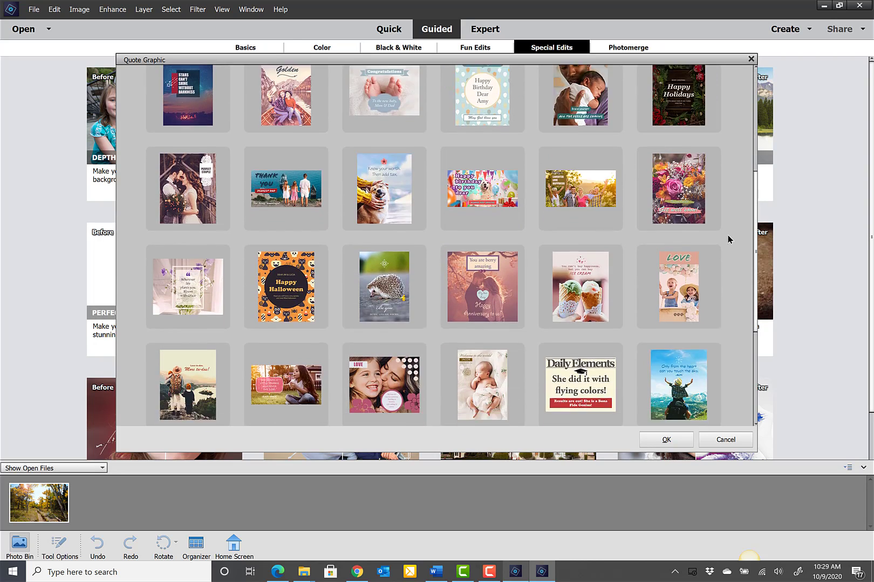
scroll(727, 247, "down", 2)
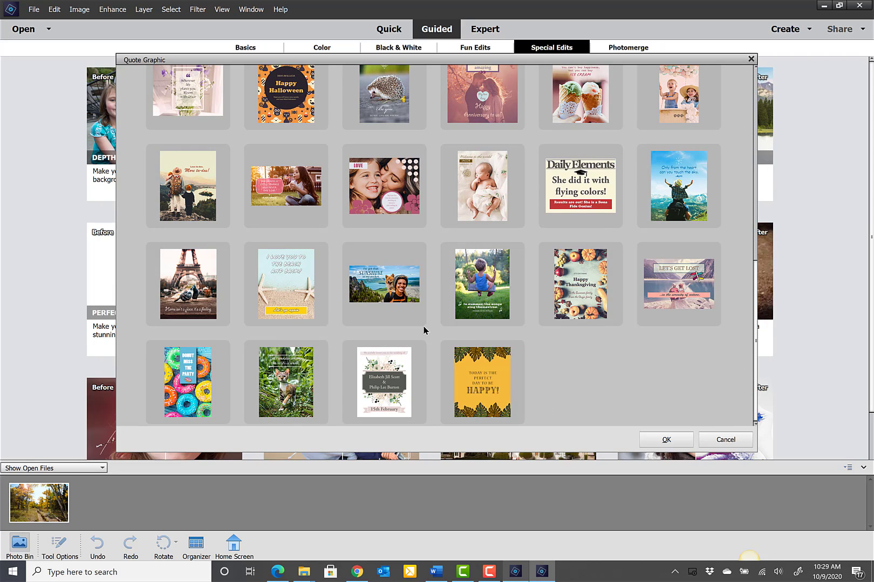
left_click(377, 189)
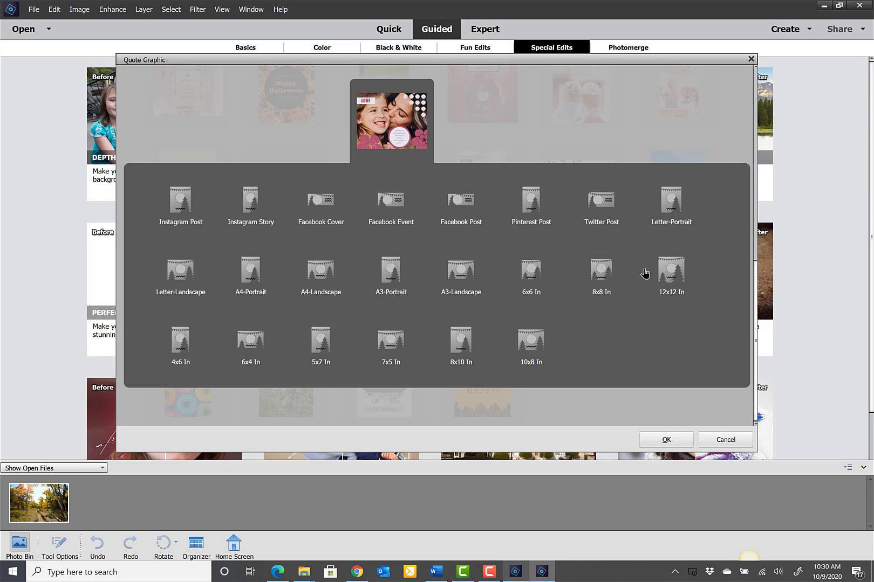
left_click(606, 276)
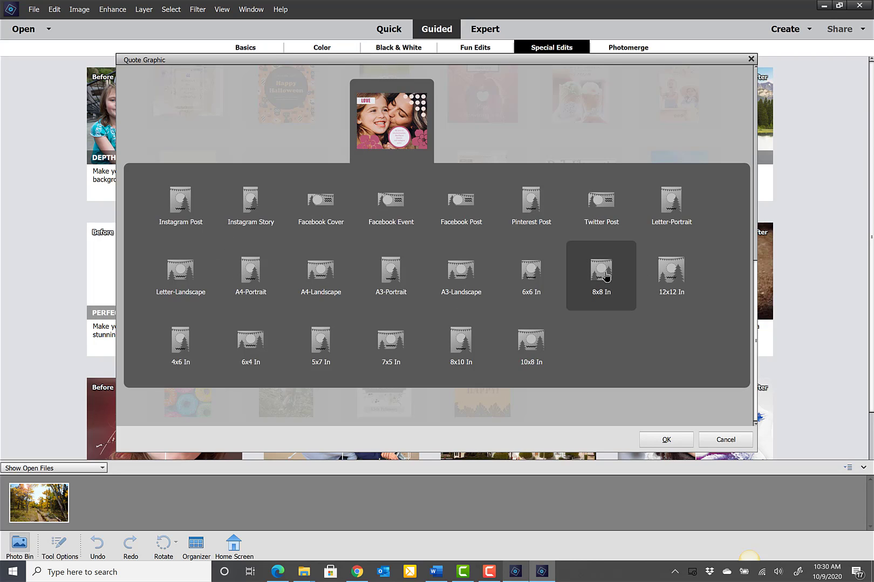
double_click(606, 276)
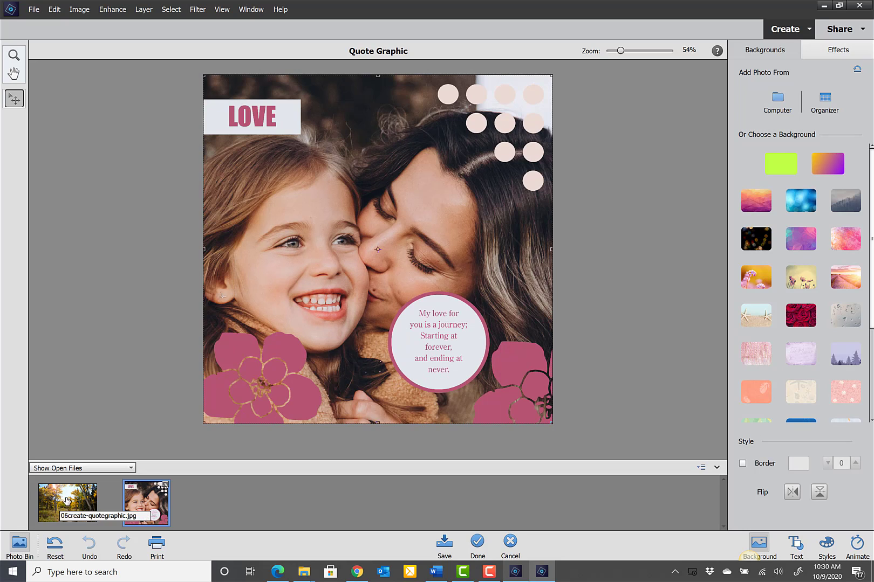
Replace the template's background photo with the open autumn forest photo and change the LOVE heading to FALL.
left_click_drag(65, 494, 345, 283)
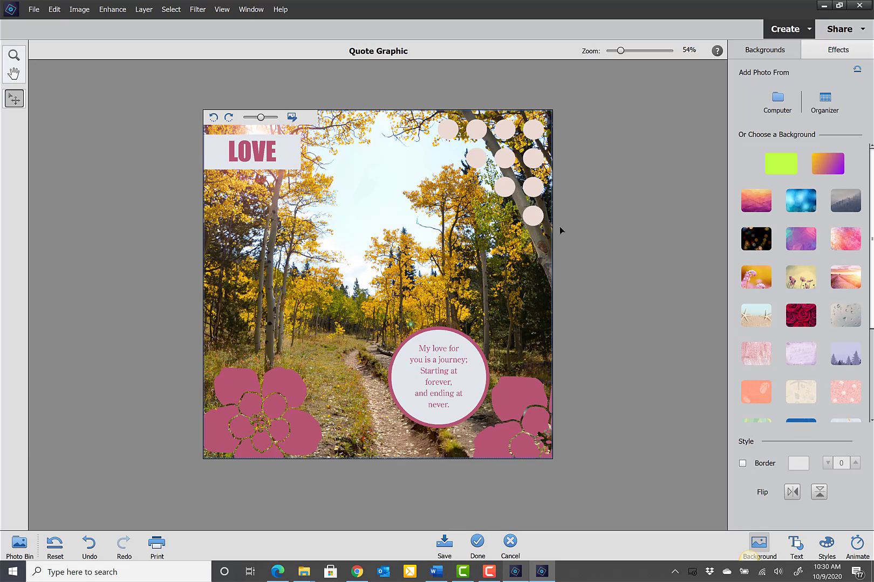
left_click(244, 156)
double_click(246, 157)
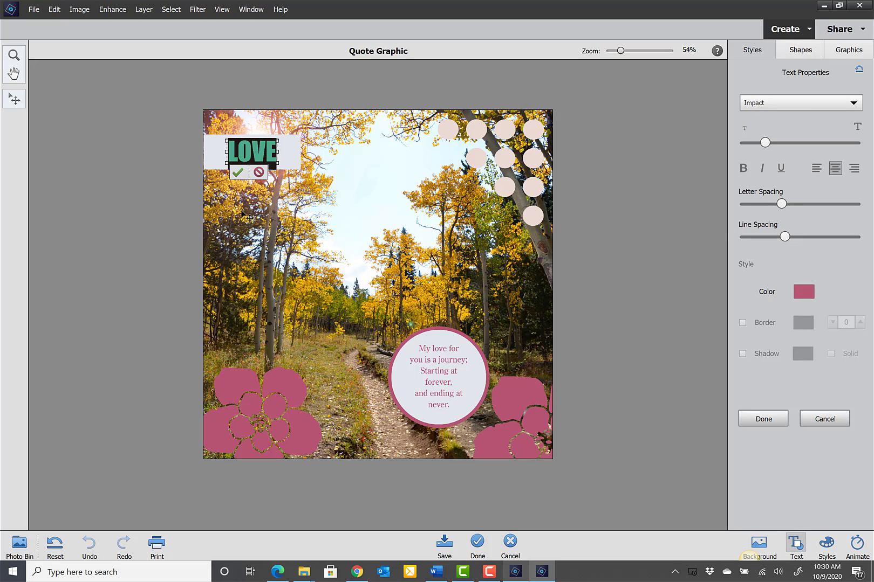
type("FALL")
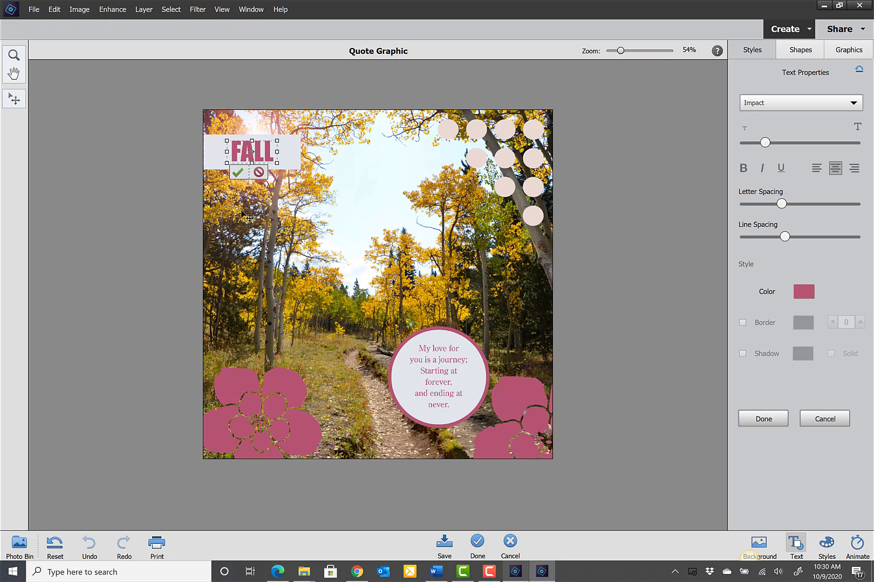
Recolor the FALL heading to golden brown 946900, sampled from the autumn photo.
double_click(251, 146)
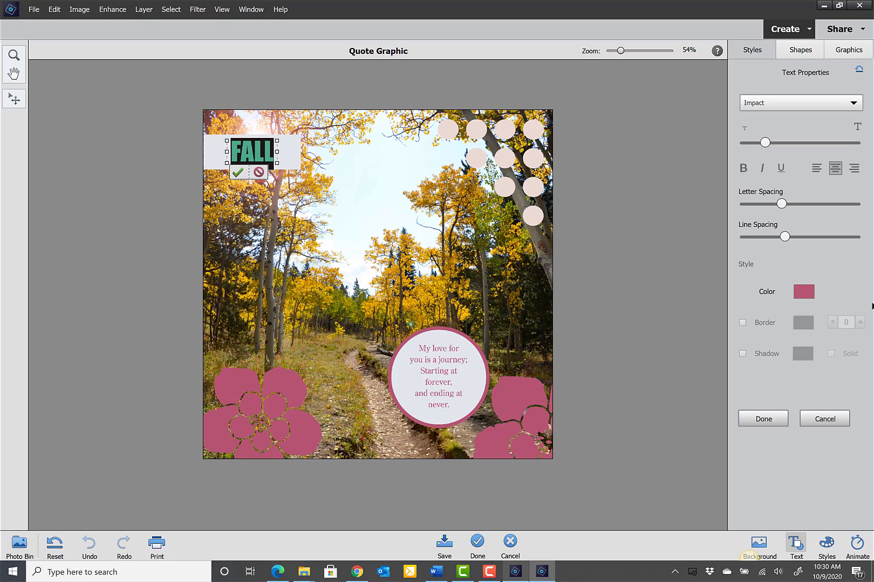
left_click(804, 291)
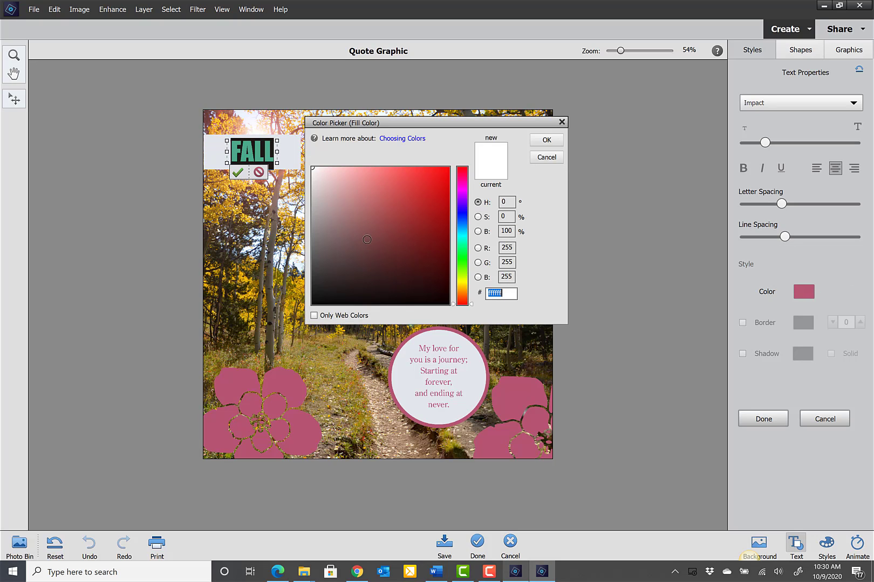
left_click(291, 296)
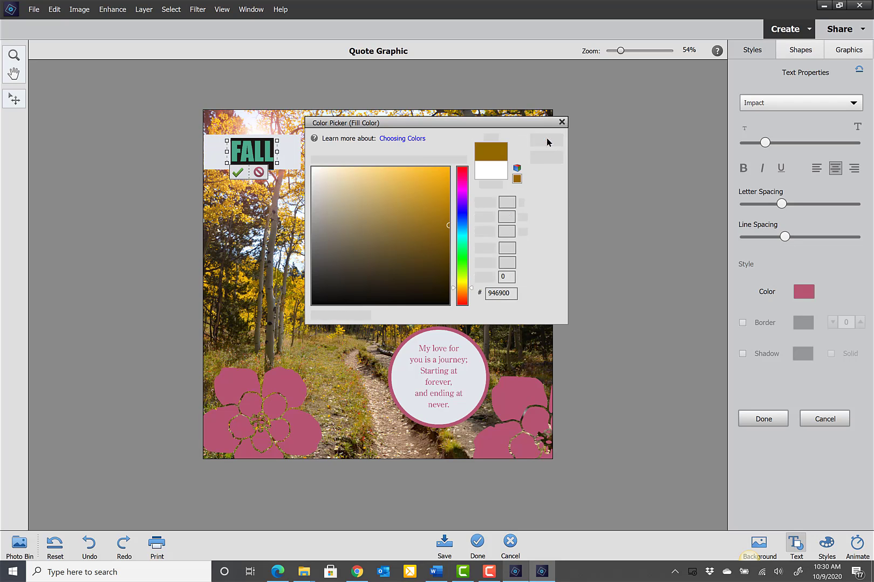
left_click(547, 140)
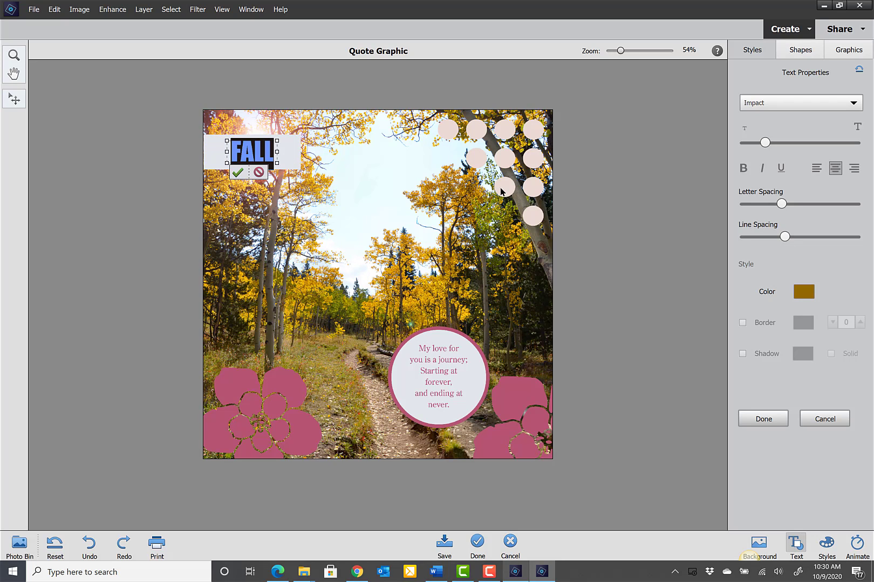
left_click(237, 174)
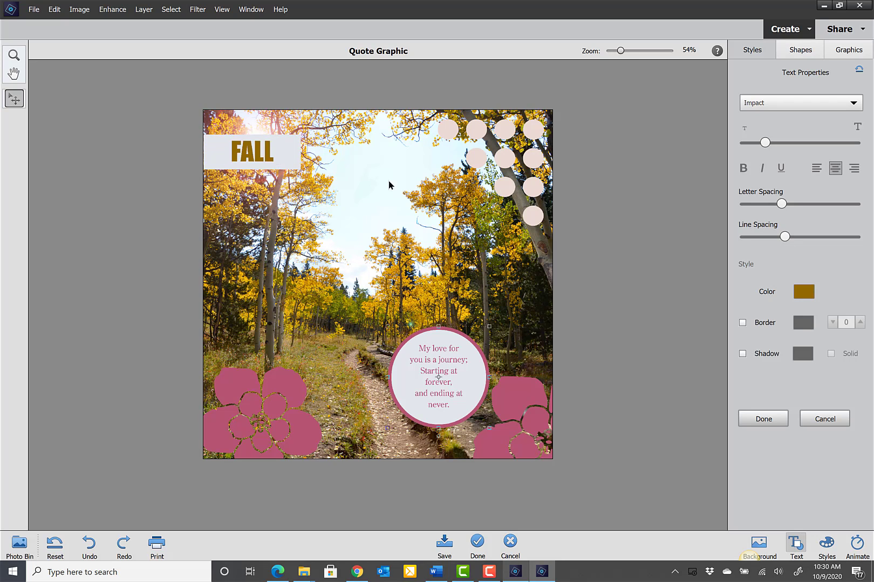
Delete the pink flower graphic from the lower-left corner of the quote graphic.
left_click(296, 385)
key("Delete")
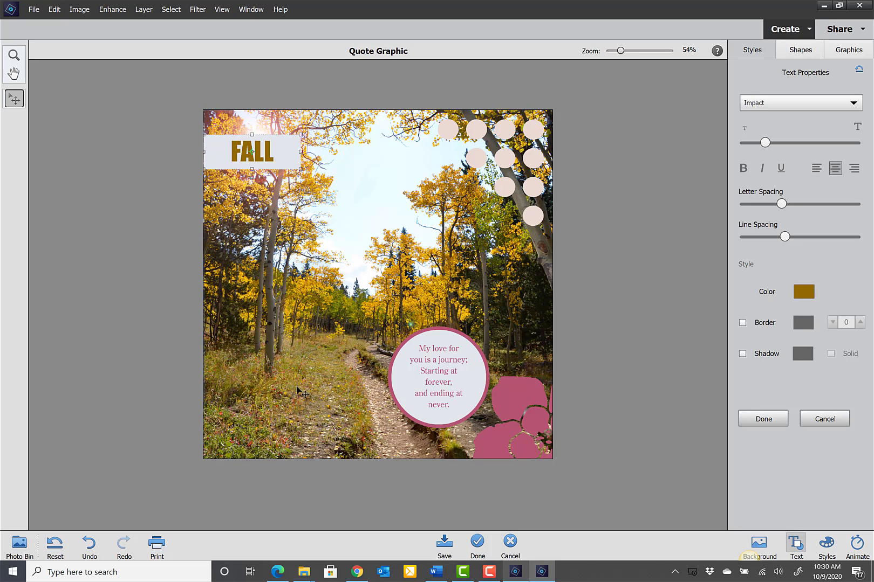
Delete the pink flower from the quote graphic's lower-right corner and the pale dot pattern from its upper-right corner.
left_click(514, 403)
key("Delete")
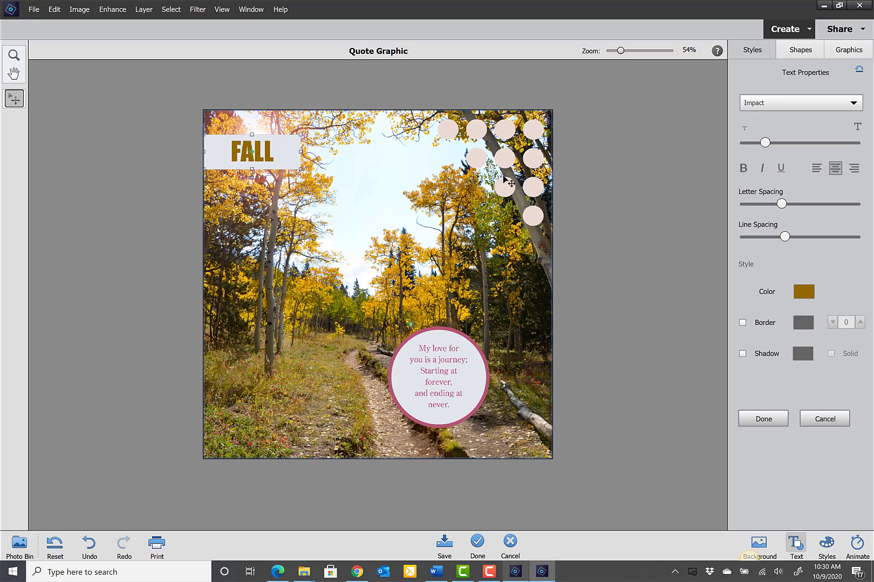
left_click(534, 132)
key("Delete")
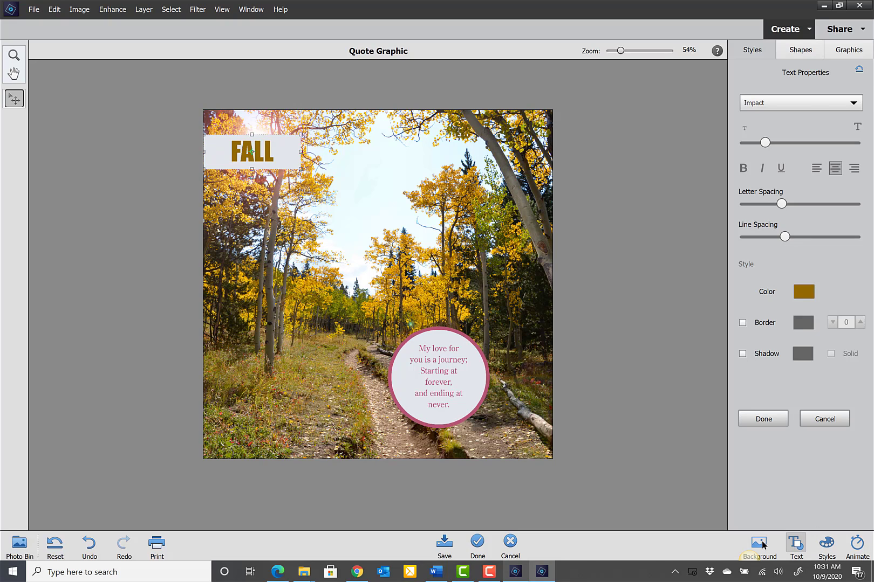
Add the green monstera leaf graphic to the photo's lower-left corner and the multicolored spiky plant graphic to its lower-right corner.
left_click(842, 54)
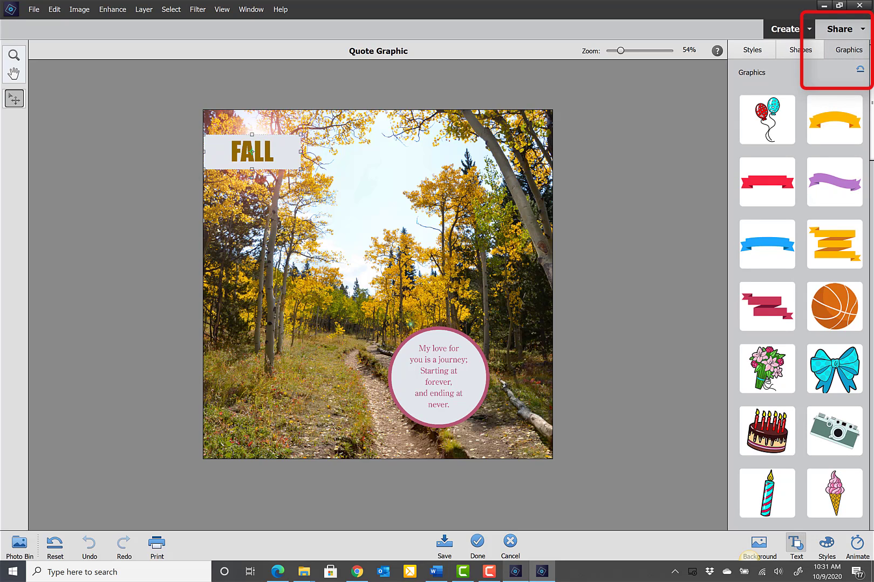
scroll(801, 286, "down", 15)
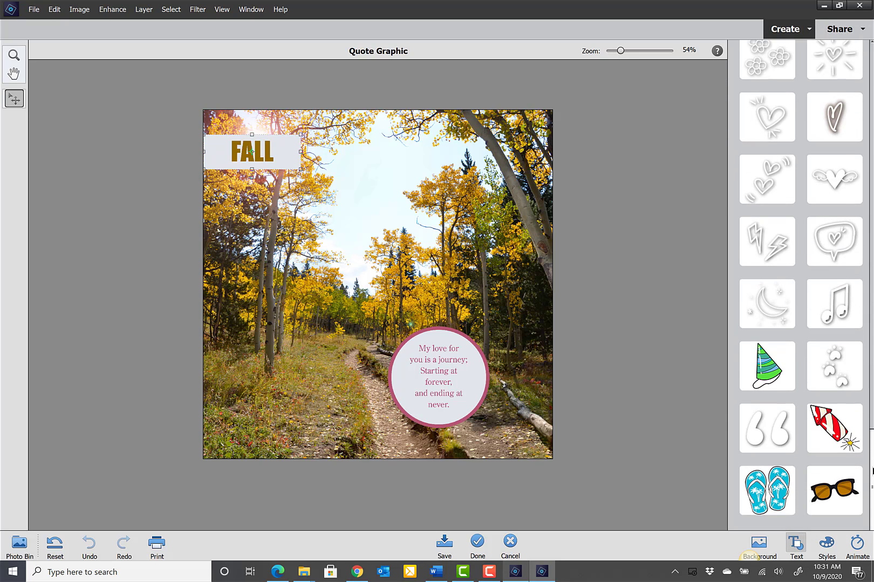
scroll(801, 286, "up", 6)
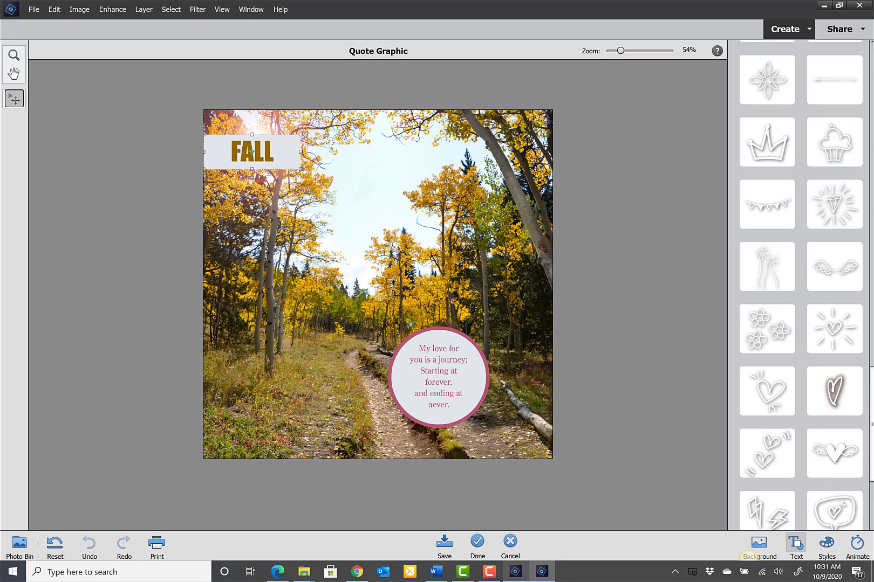
scroll(801, 286, "up", 7)
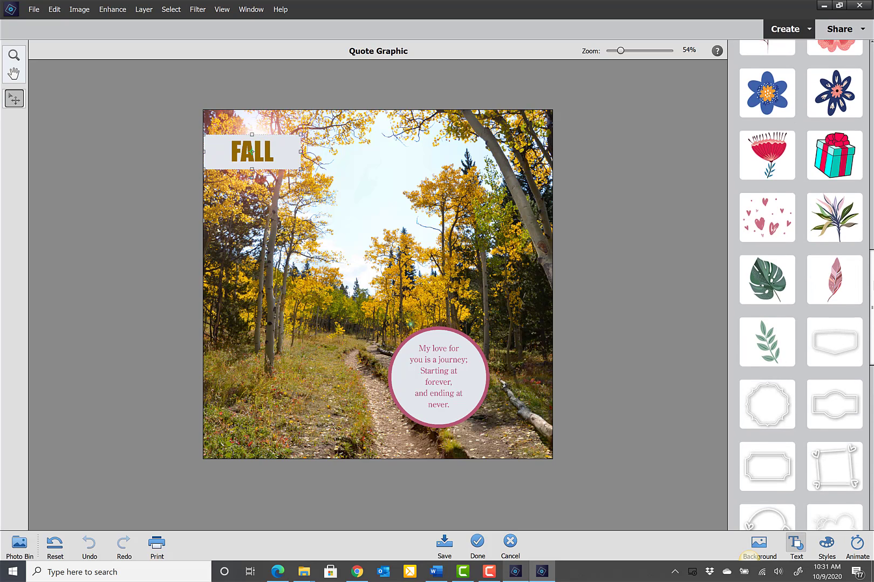
left_click_drag(767, 283, 244, 419)
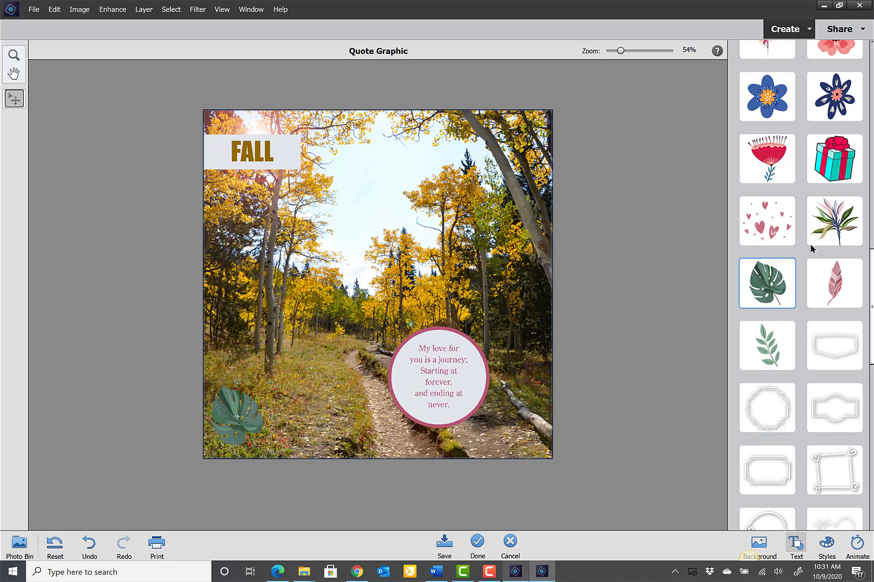
left_click(838, 218)
left_click_drag(838, 219, 511, 416)
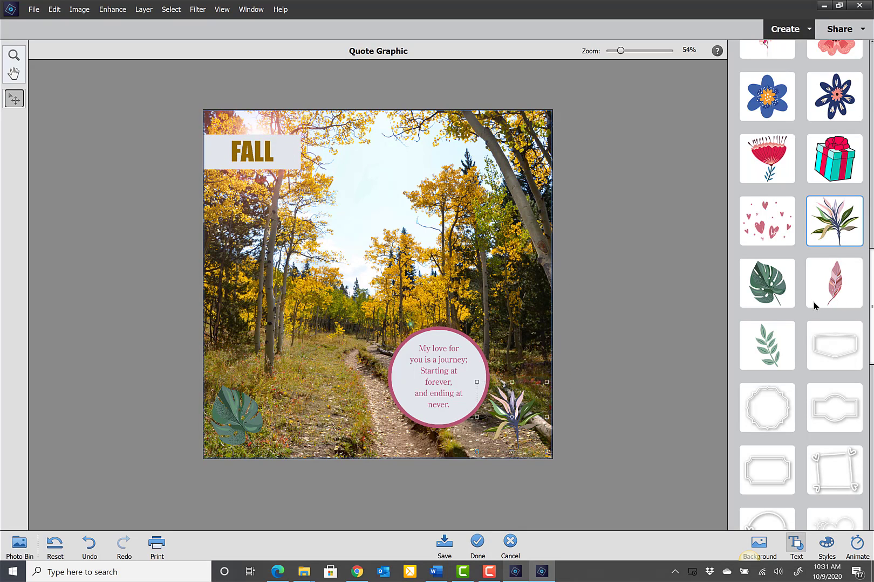
Add two green leafy branch graphics, one just below the FALL heading and one in the photo's upper-right corner.
left_click_drag(775, 351, 228, 183)
left_click_drag(267, 136, 375, 137)
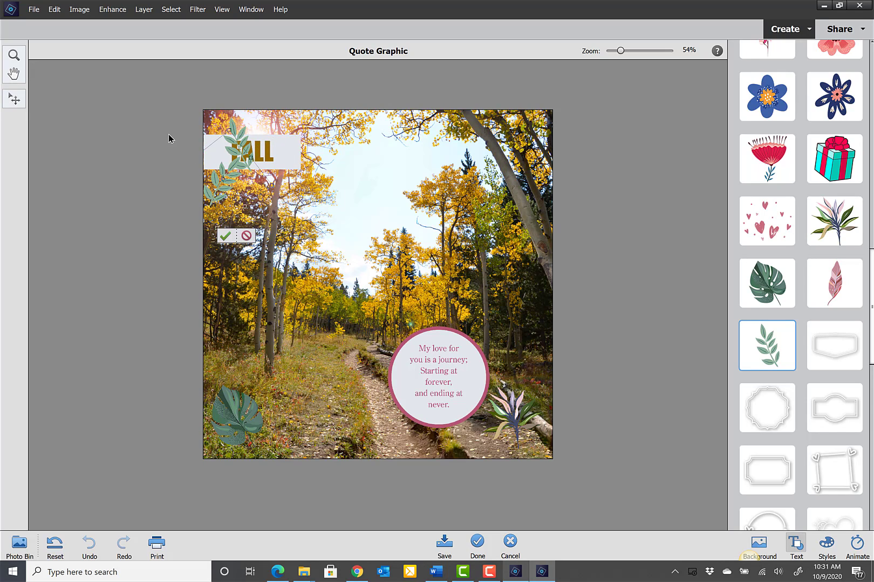
left_click(225, 237)
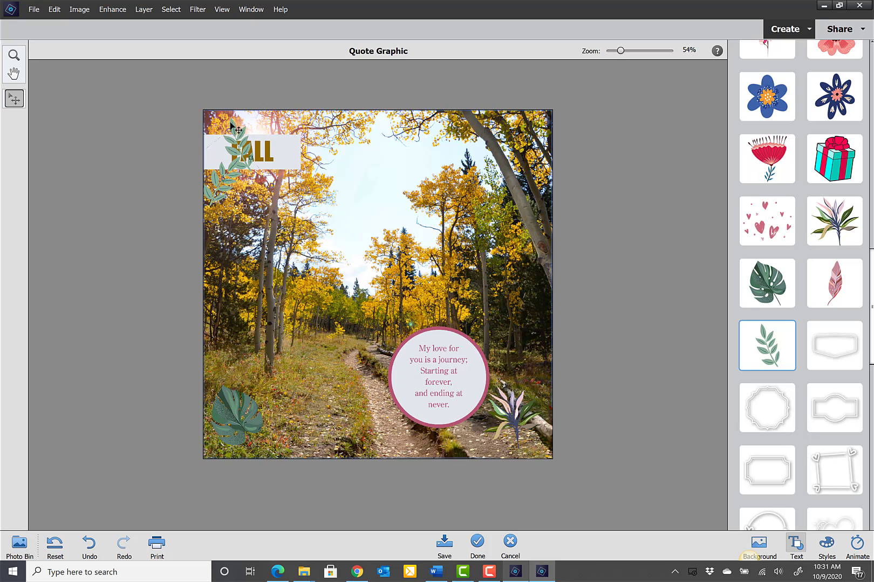
left_click_drag(376, 135, 520, 96)
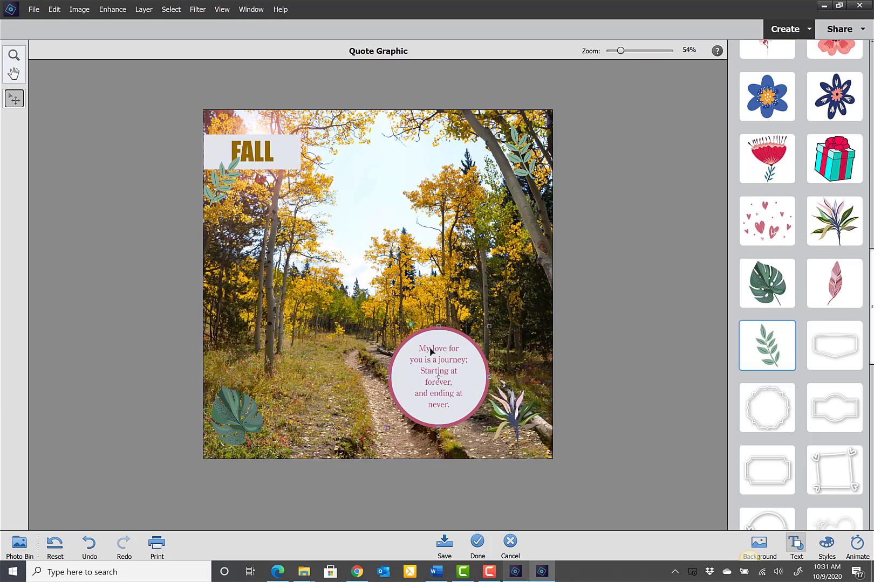
Replace the love quote inside the circle with the text "Change tell".
double_click(439, 350)
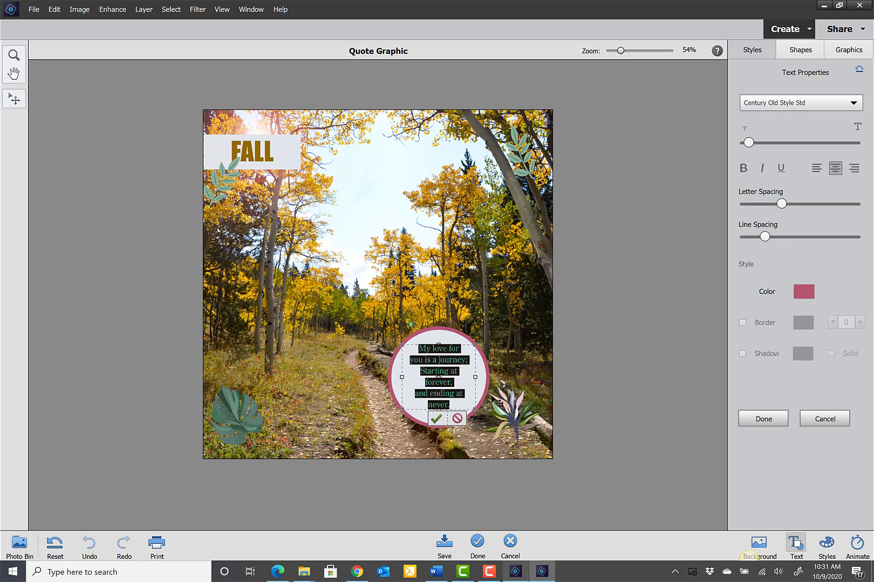
type("Chan")
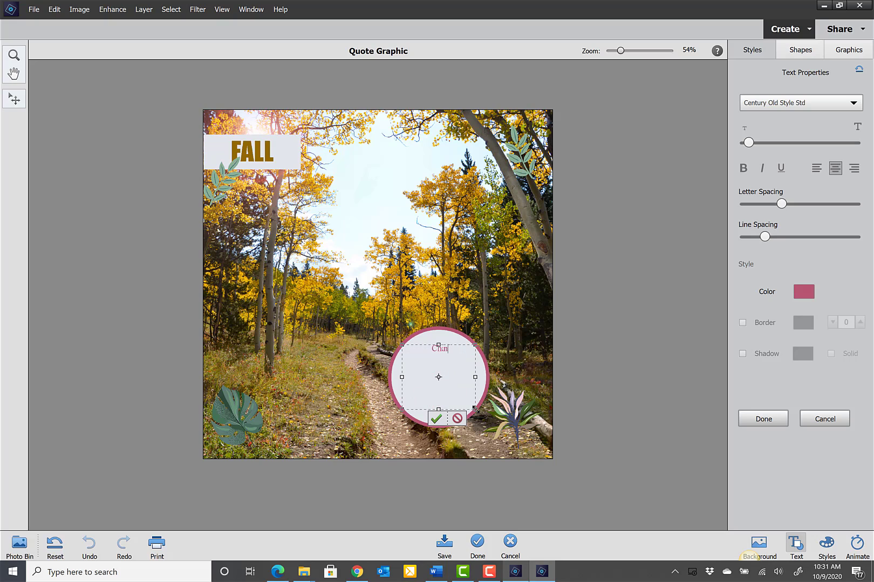
type("ge tell")
left_click(435, 418)
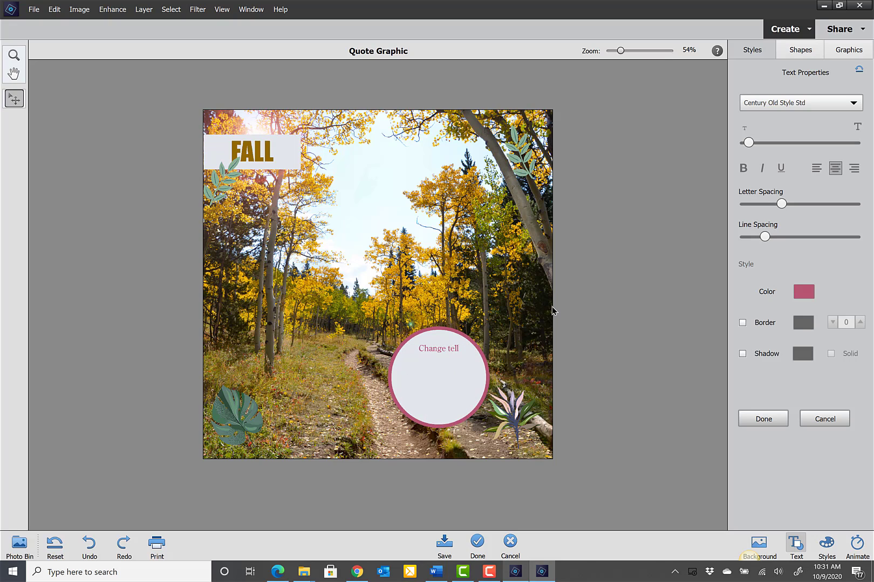
Try the floral wedding invitation style on the quote graphic, and apply the LET'S GET LOST style instead.
left_click(825, 544)
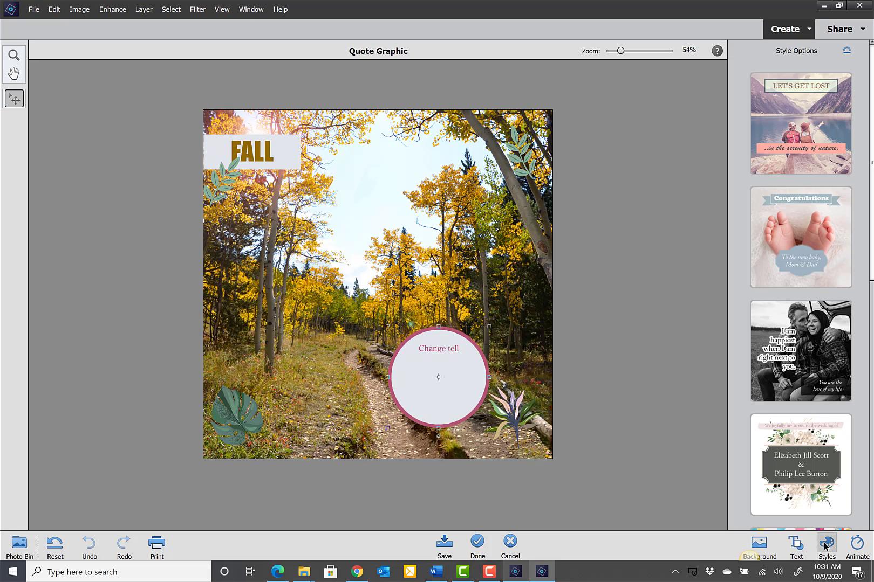
left_click(817, 482)
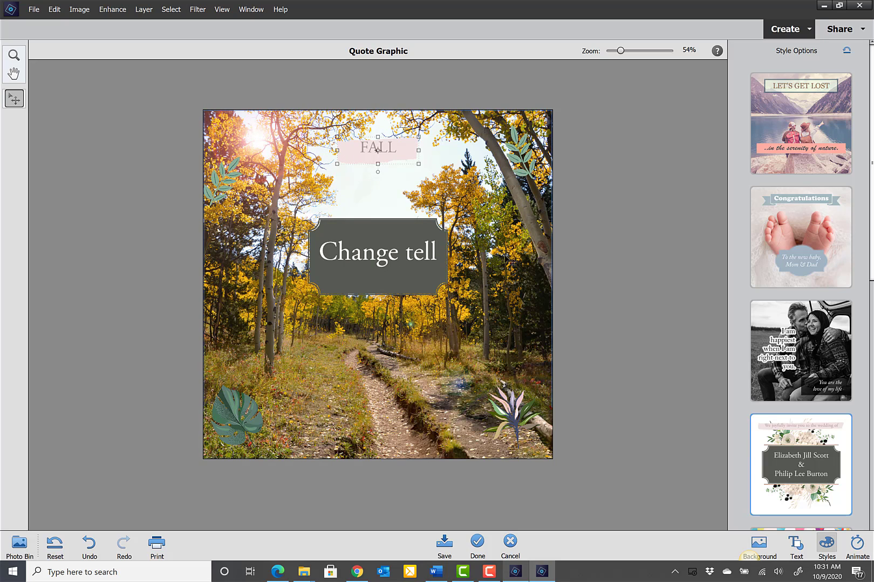
left_click(807, 140)
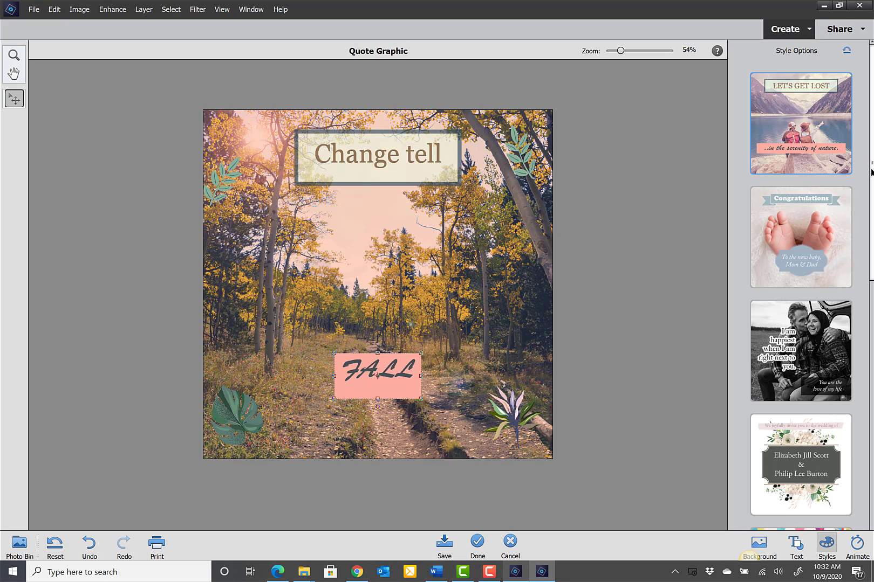
mouse_move(869, 172)
left_mouse_down()
mouse_move(869, 261)
mouse_move(869, 162)
left_mouse_up()
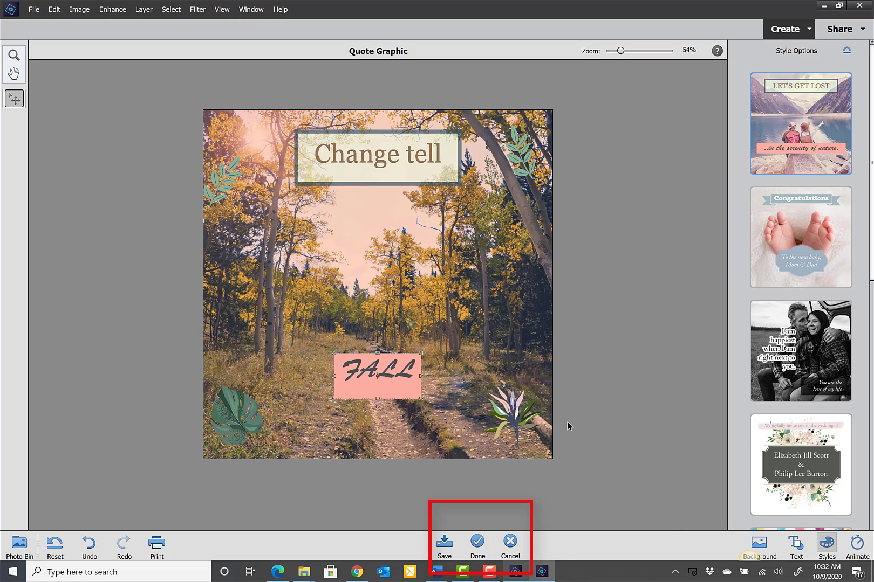
Finish the quote graphic and move the floating 06create-quotegraphic.jpg window down so it no longer covers the design.
left_click(477, 542)
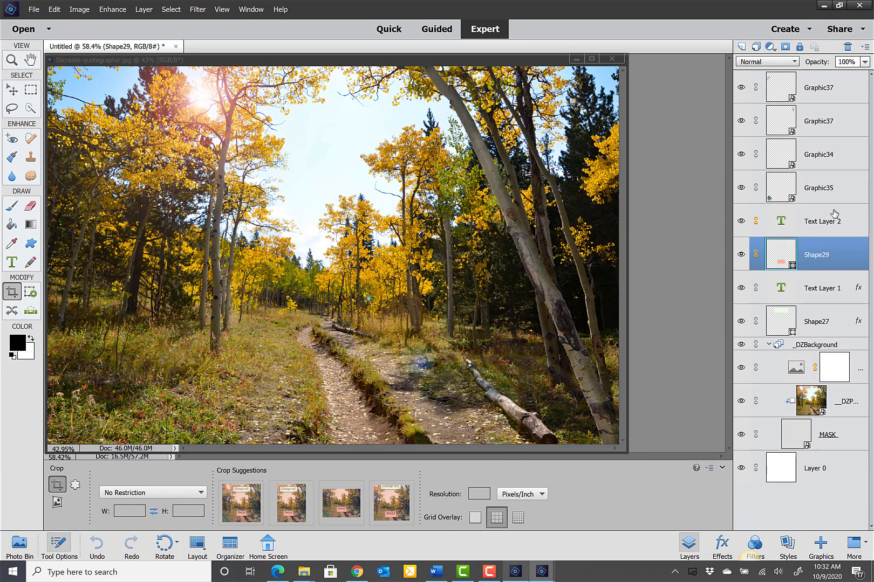
left_click_drag(448, 61, 688, 340)
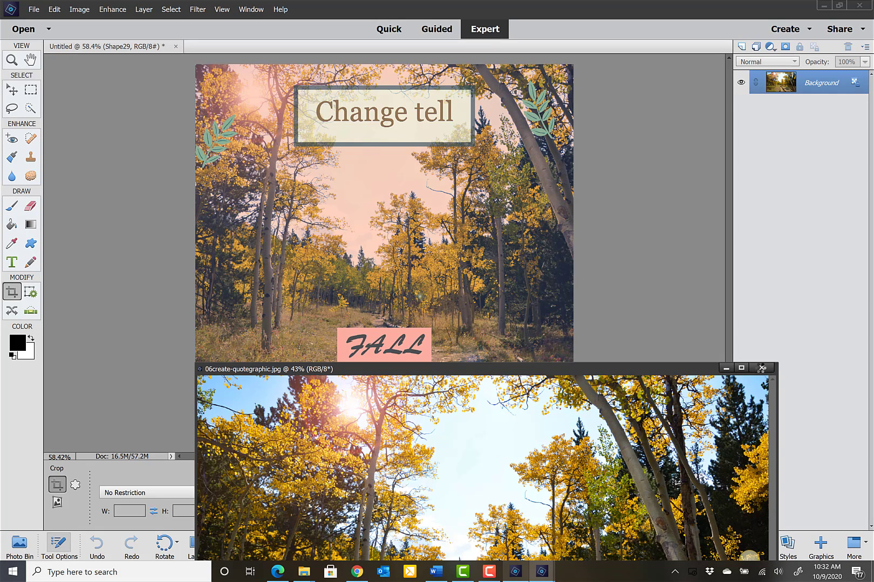
left_click(508, 225)
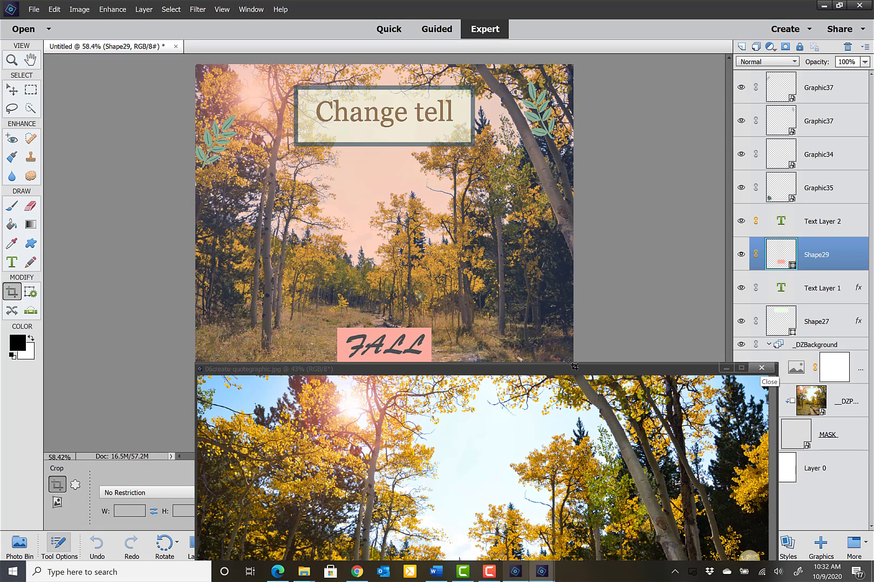
left_click_drag(569, 370, 522, 540)
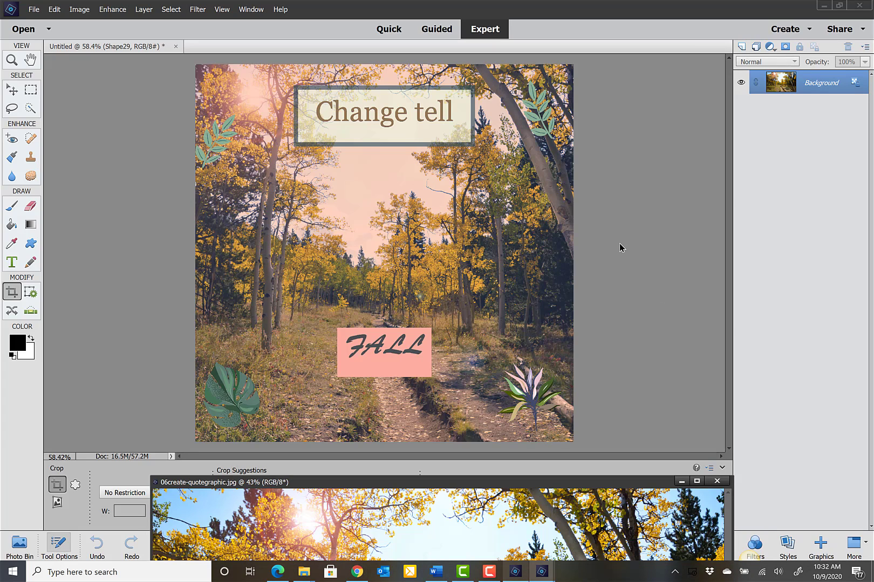
left_click(619, 247)
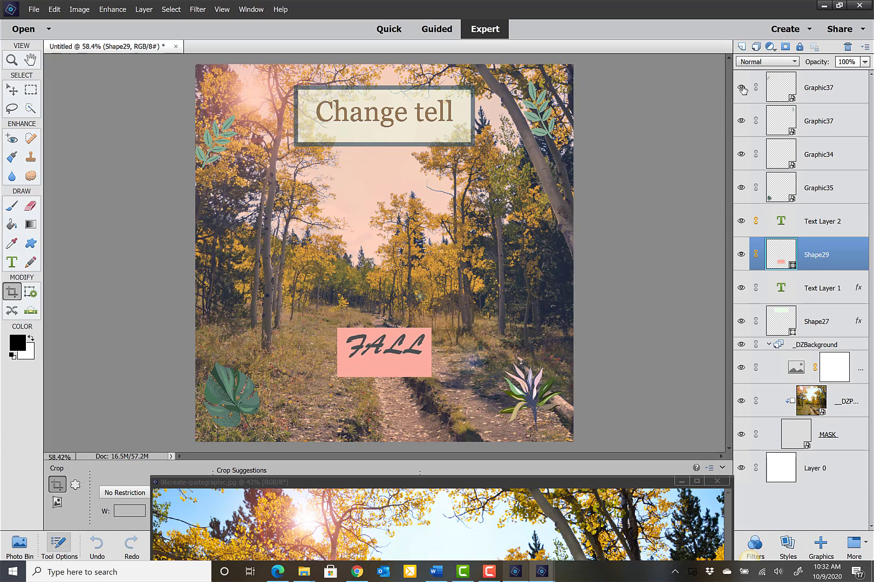
Select the topmost Graphic37 layer and look over the file commands for saving and printing the design.
left_click(844, 89)
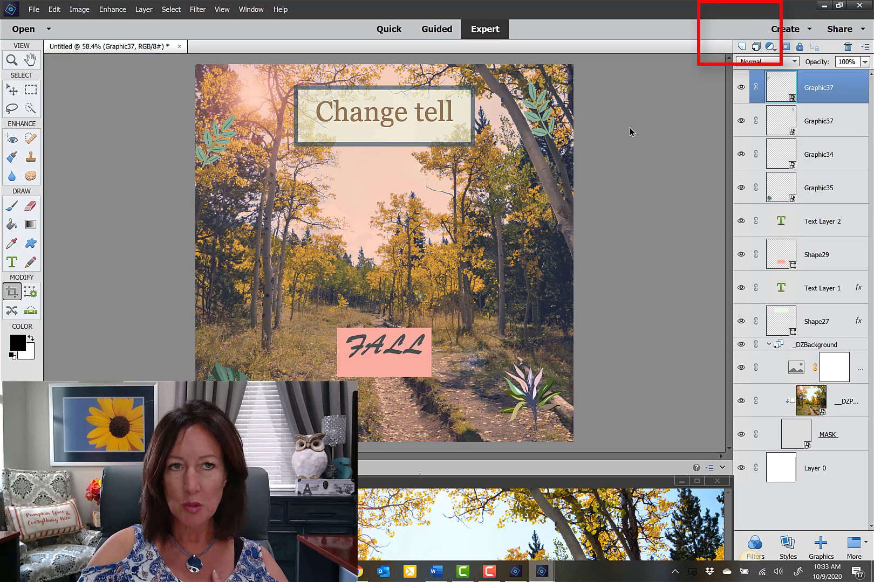
left_click(36, 9)
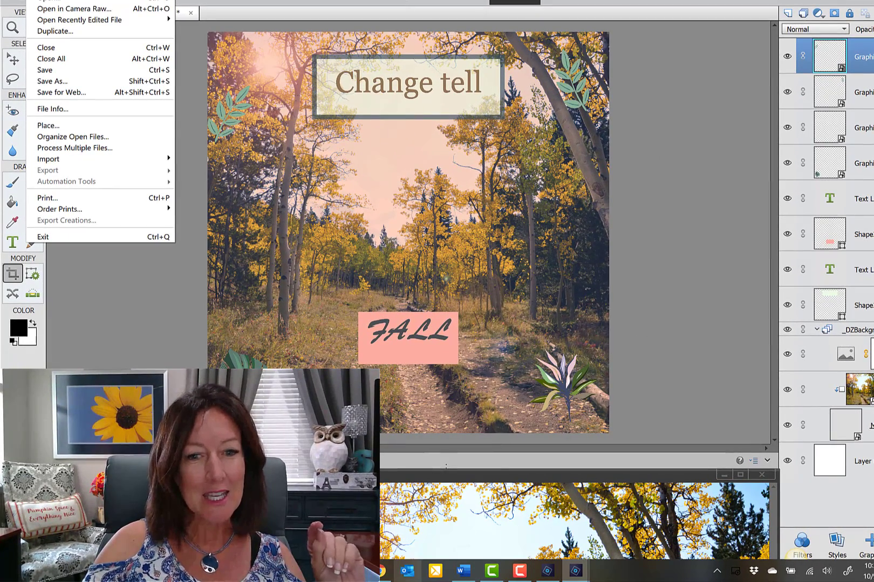
Switch to Chrome and look through the PhotoEditing & DigiScrap Academy lesson categories and the Sunday Snippet video blog.
left_click(380, 573)
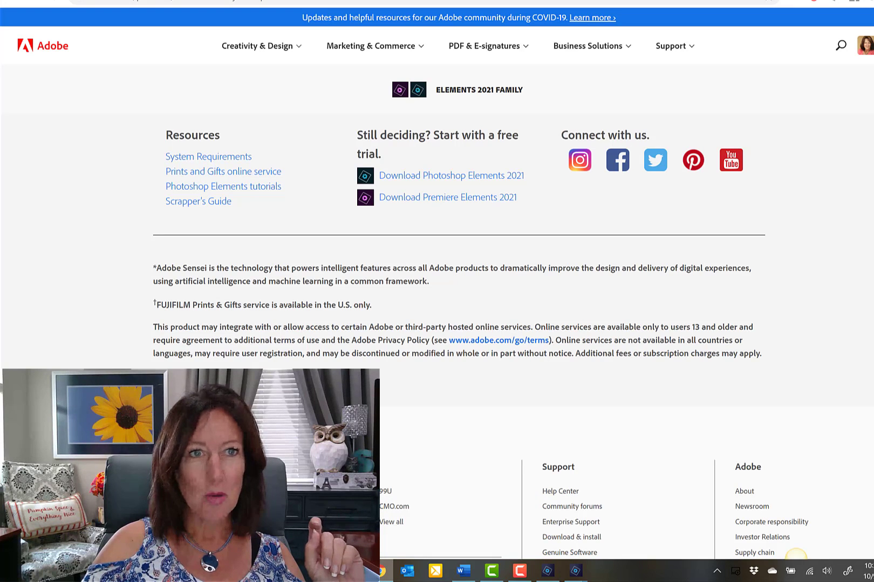
left_click(164, 1)
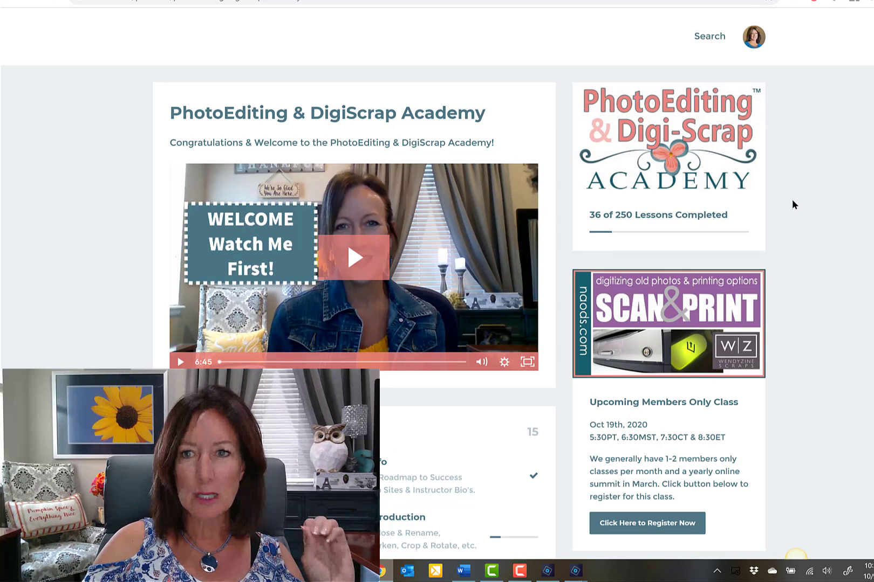
scroll(792, 201, "down", 3)
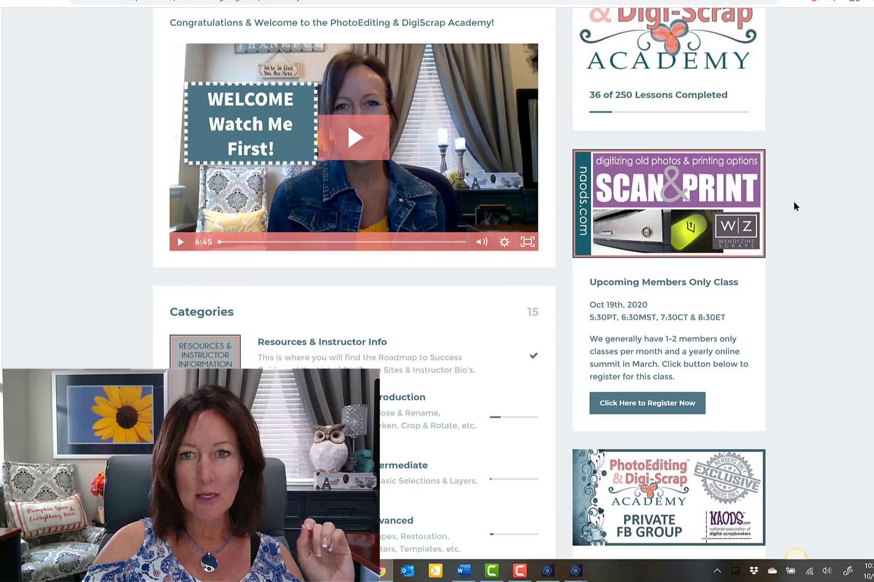
scroll(798, 203, "down", 1)
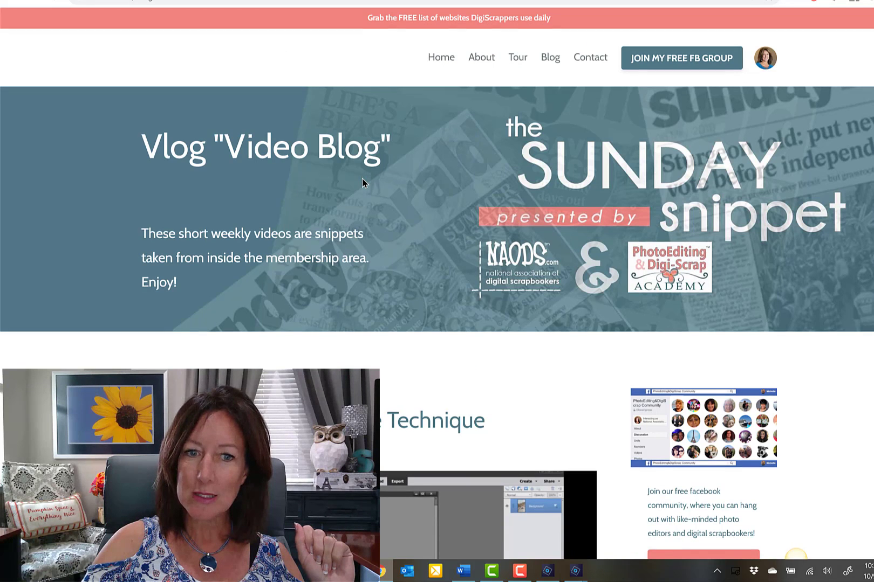
scroll(362, 182, "down", 3)
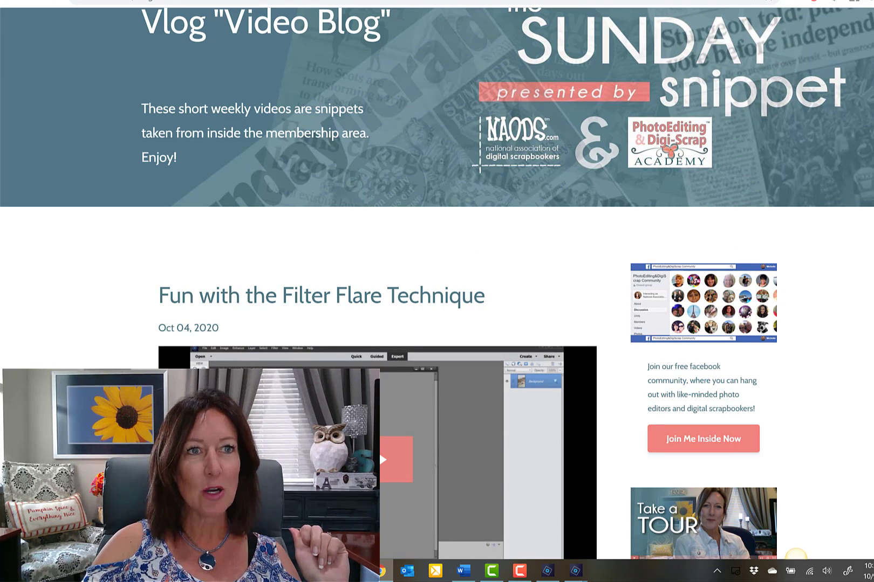
left_click(98, 11)
scroll(348, 204, "down", 5)
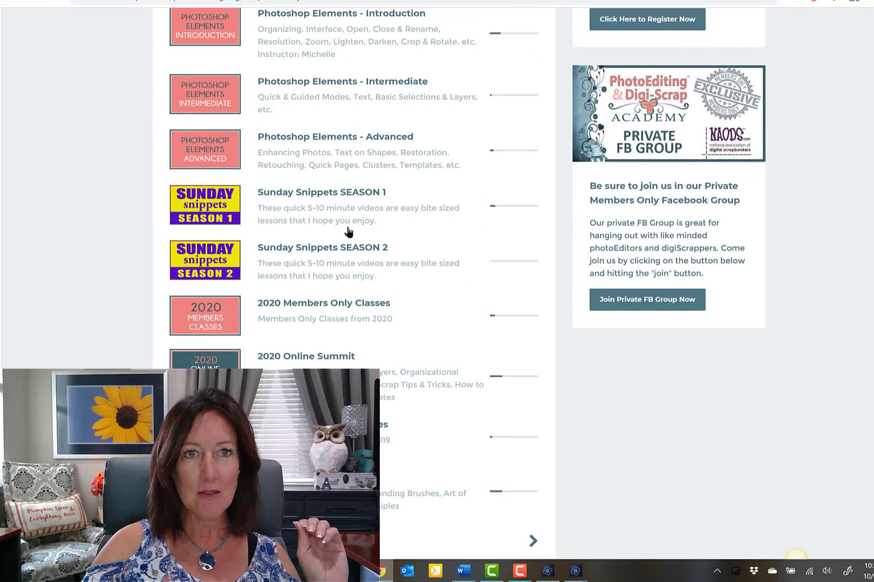
scroll(348, 232, "down", 1)
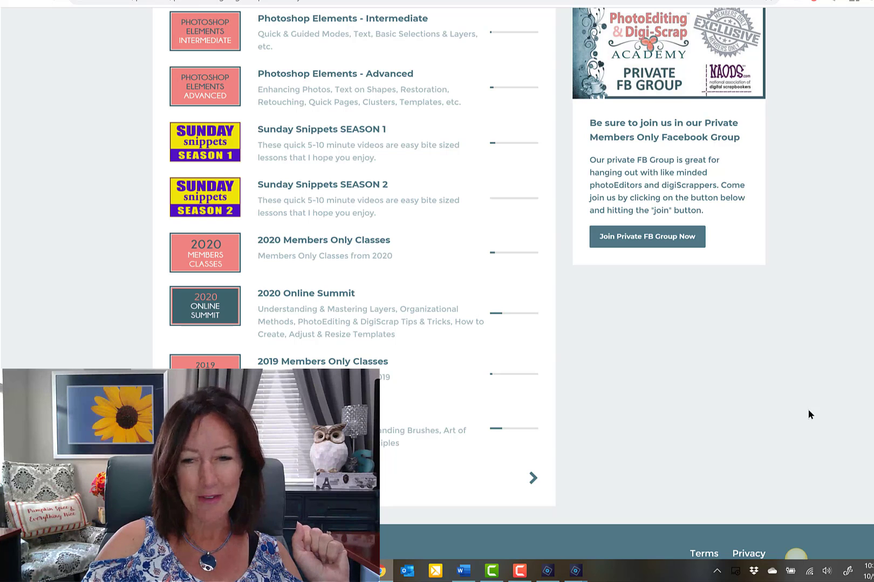
left_click(519, 570)
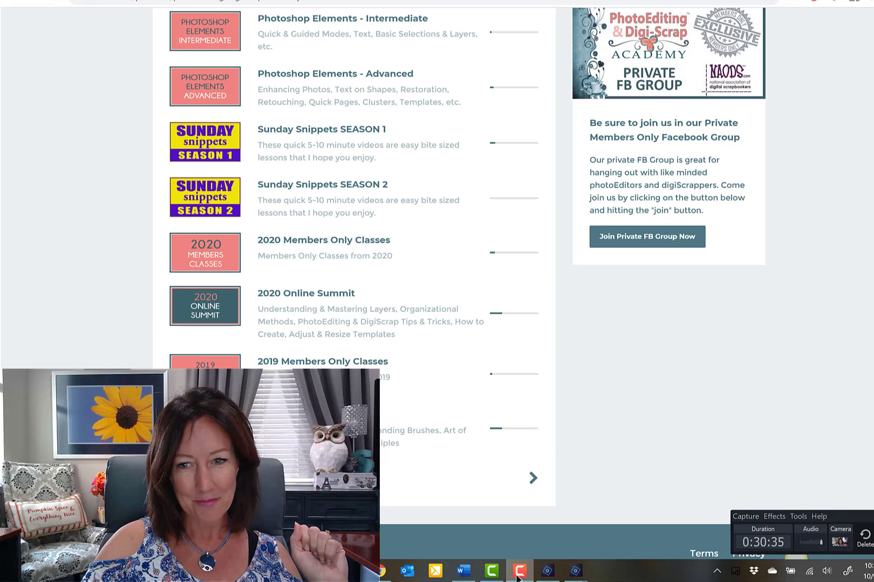